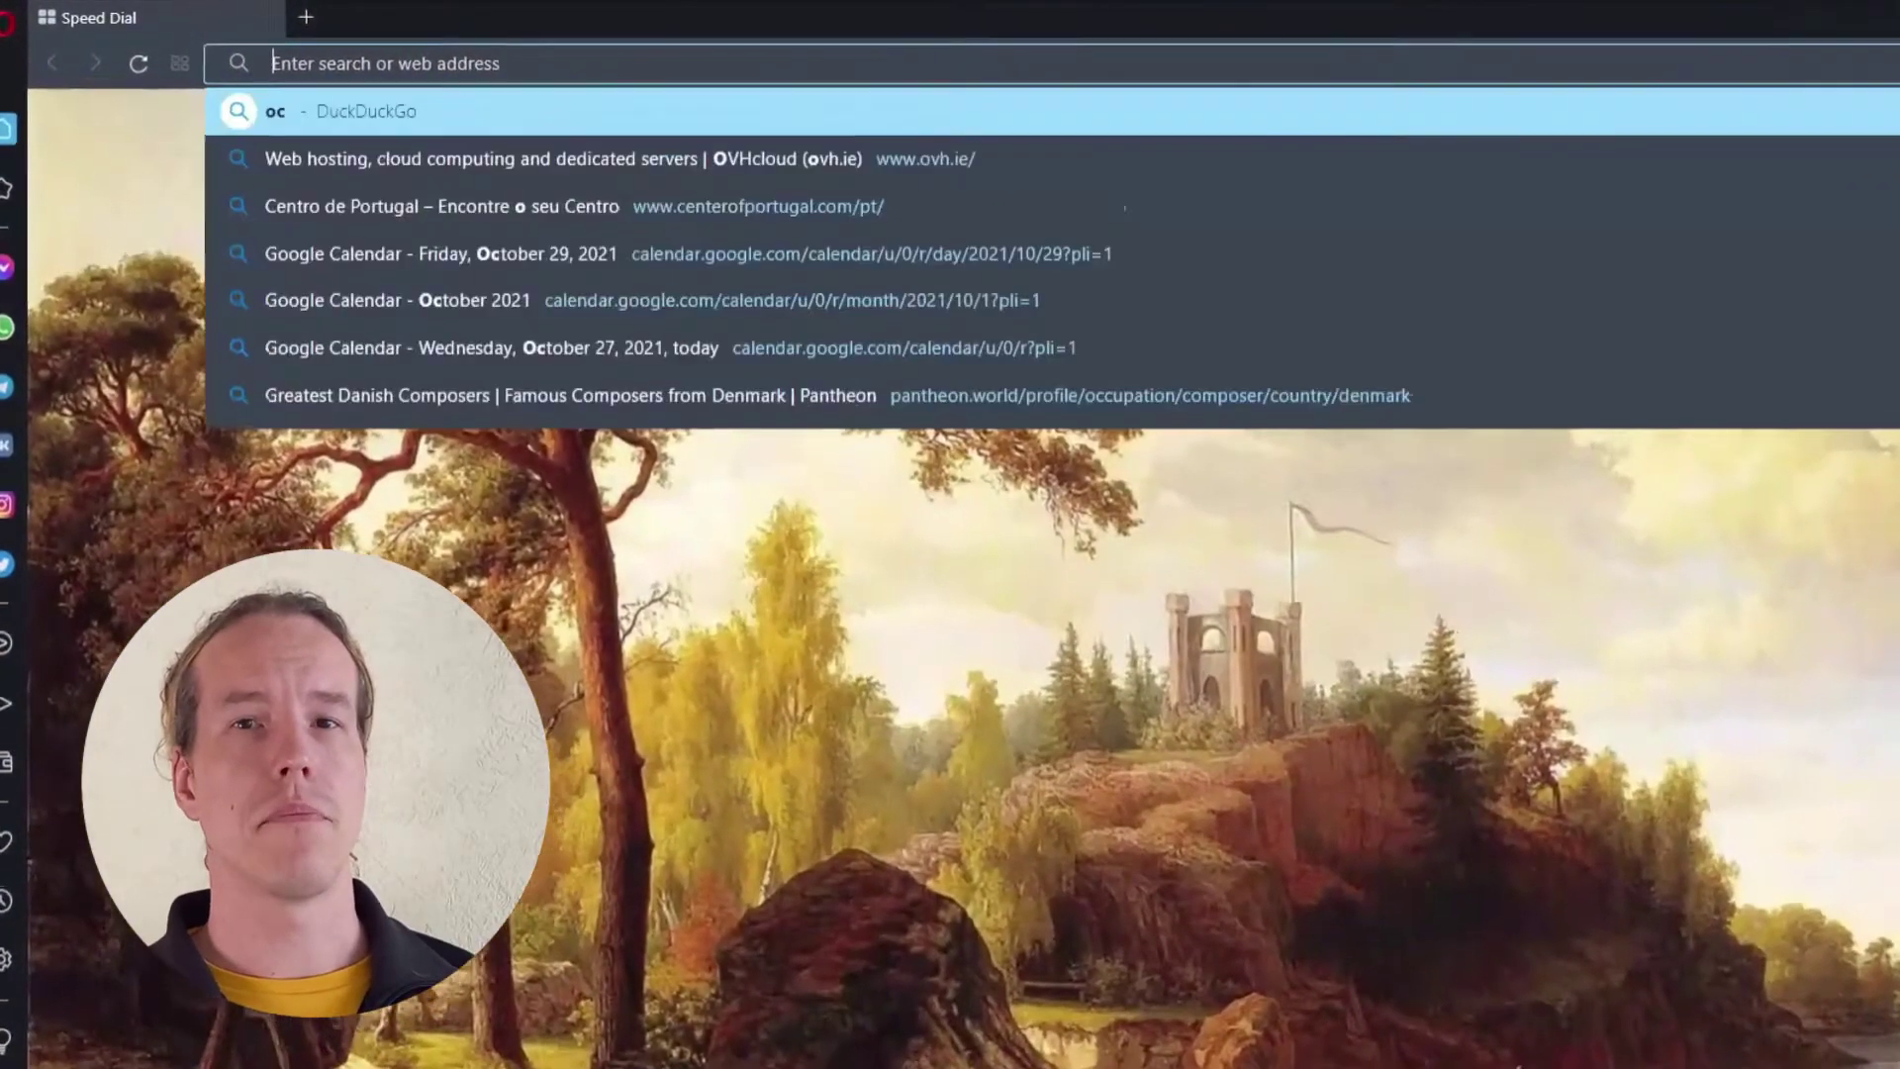
- Open the OVHcloud website, continue into the signed-in account's control panel, and open the web hosting plan's page
key(Return)
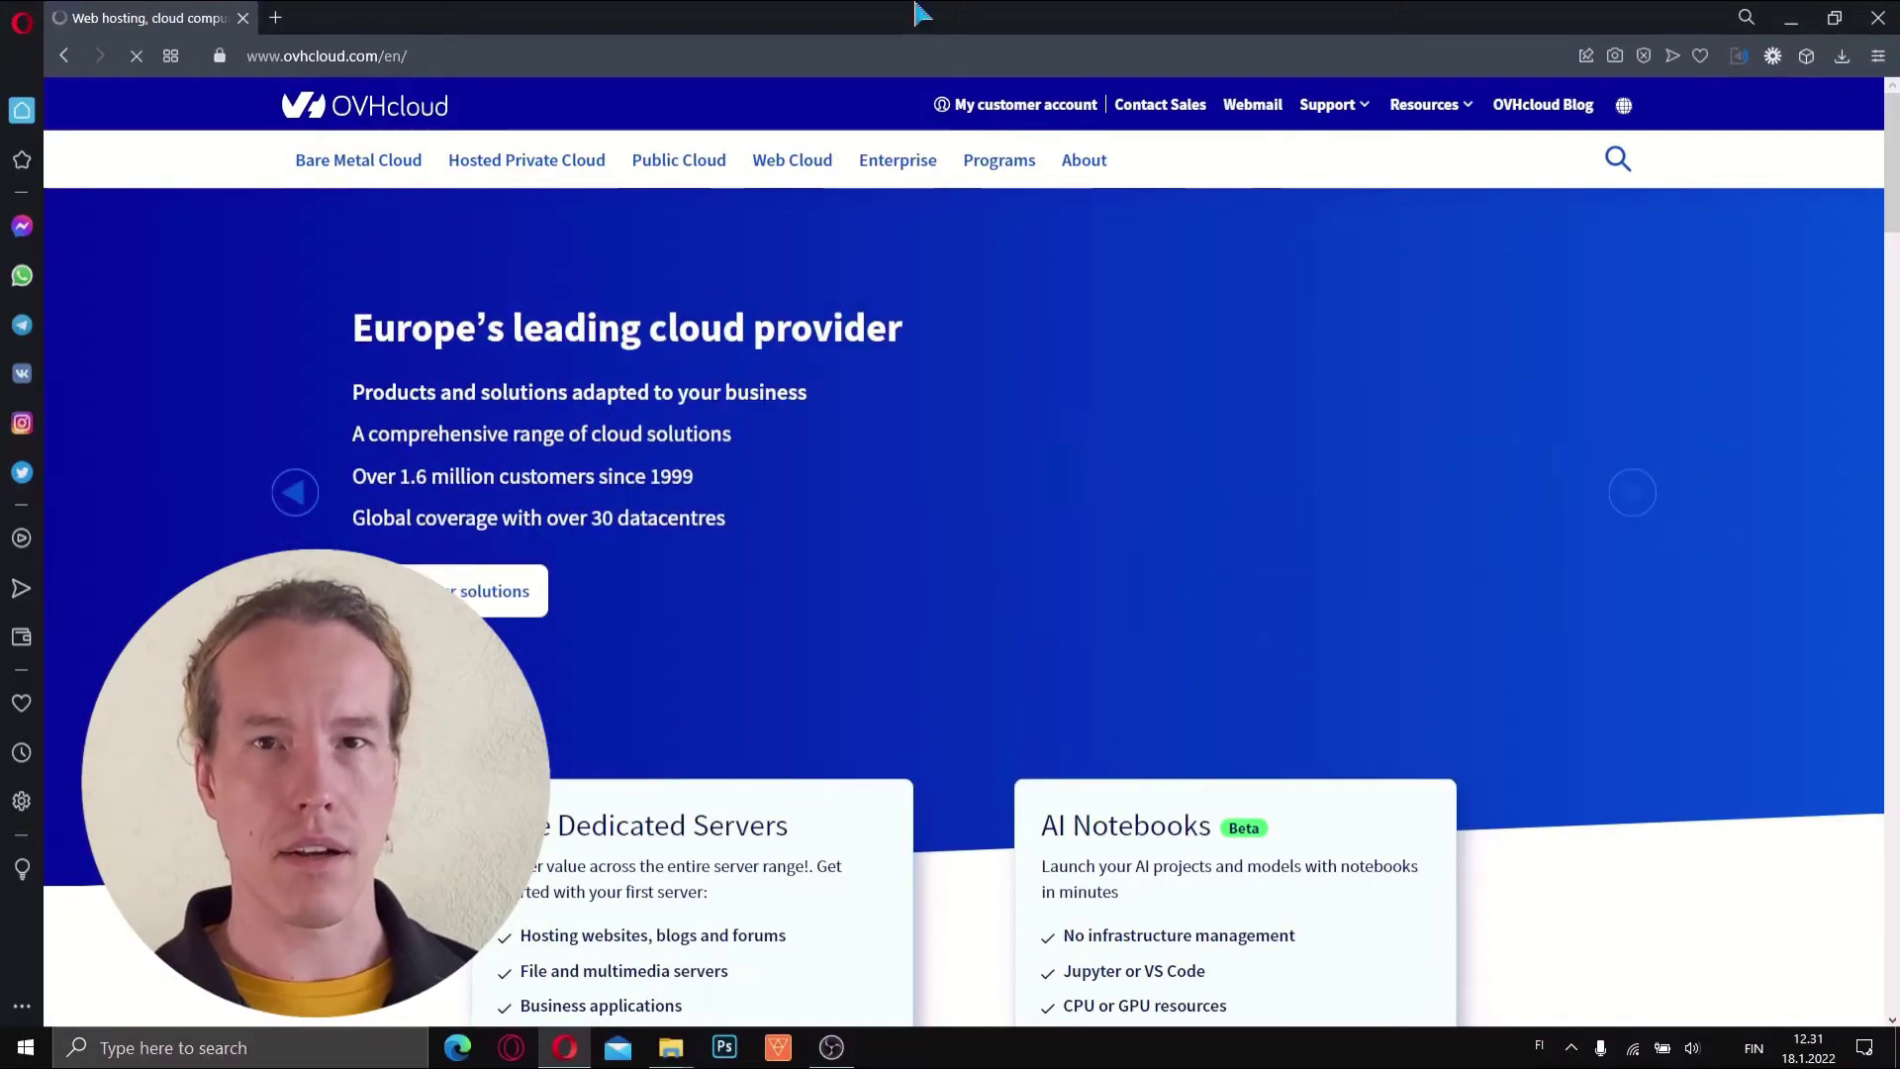
click(1019, 105)
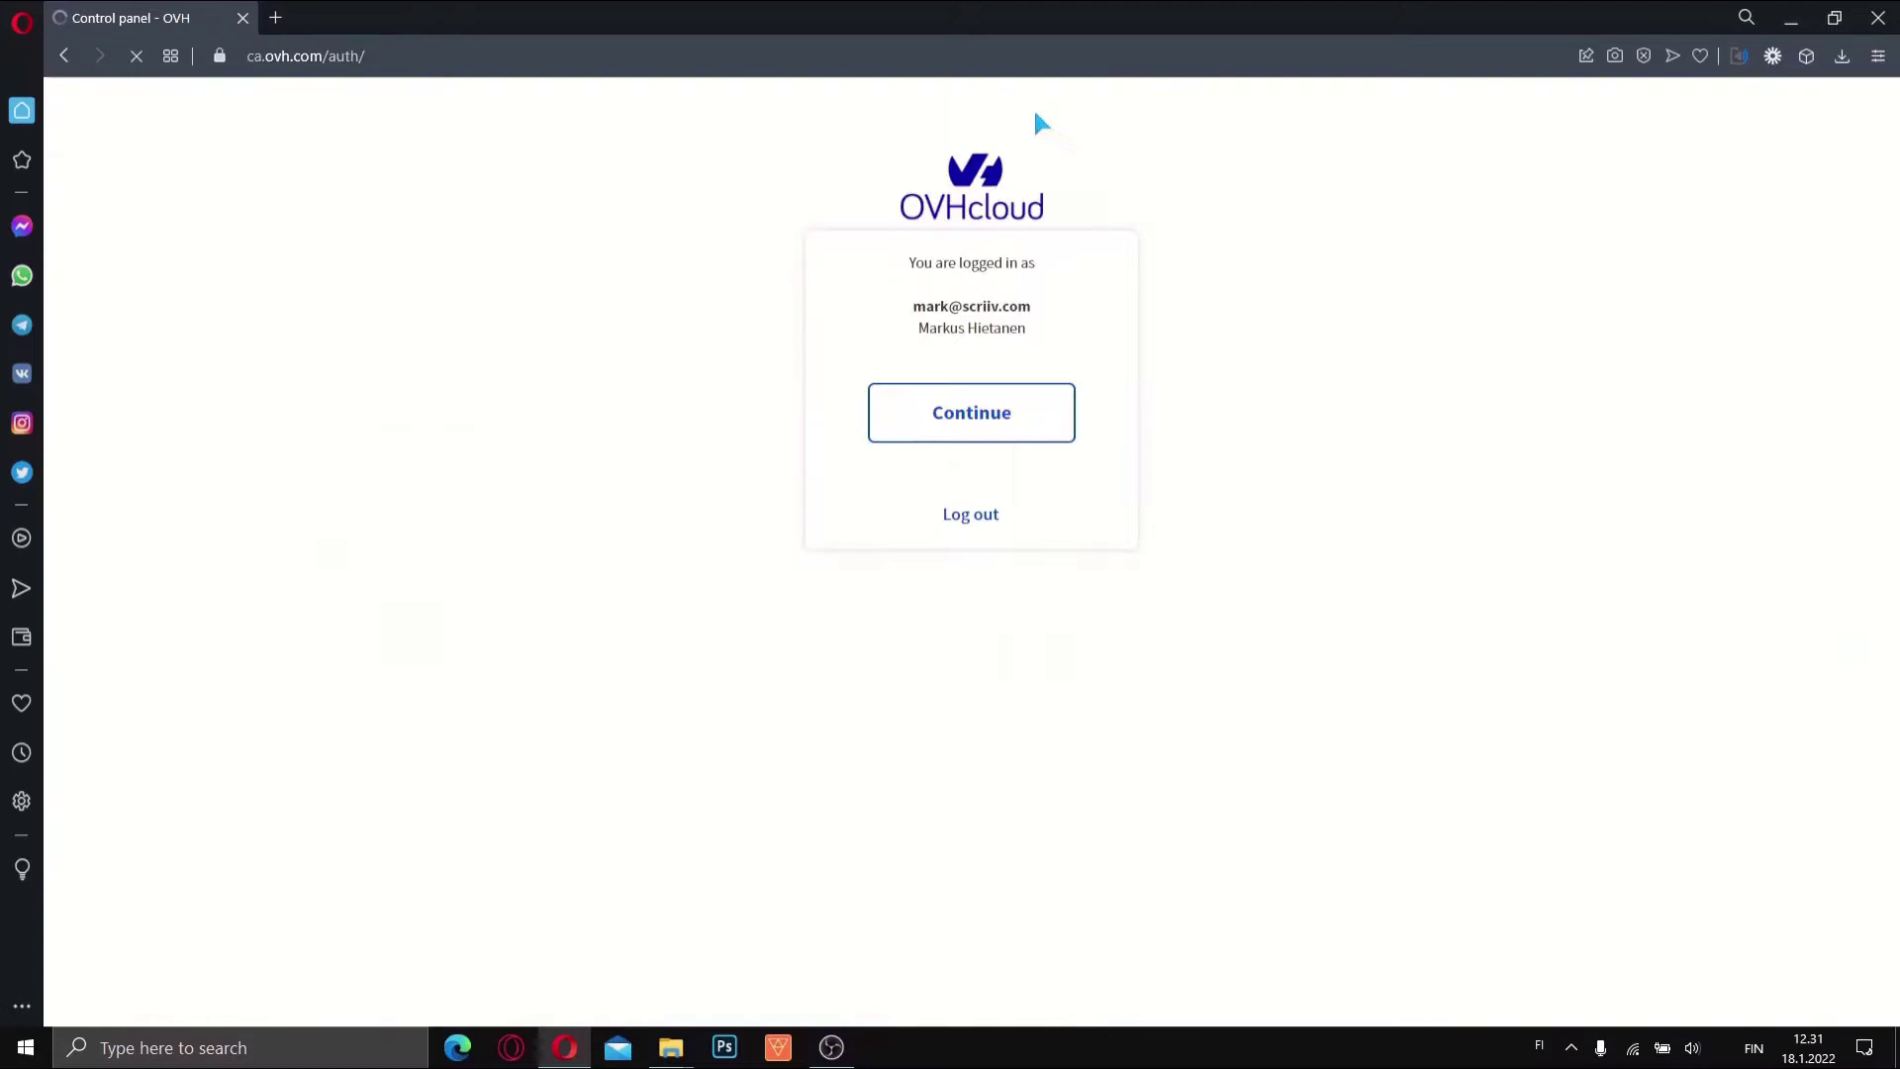
click(968, 436)
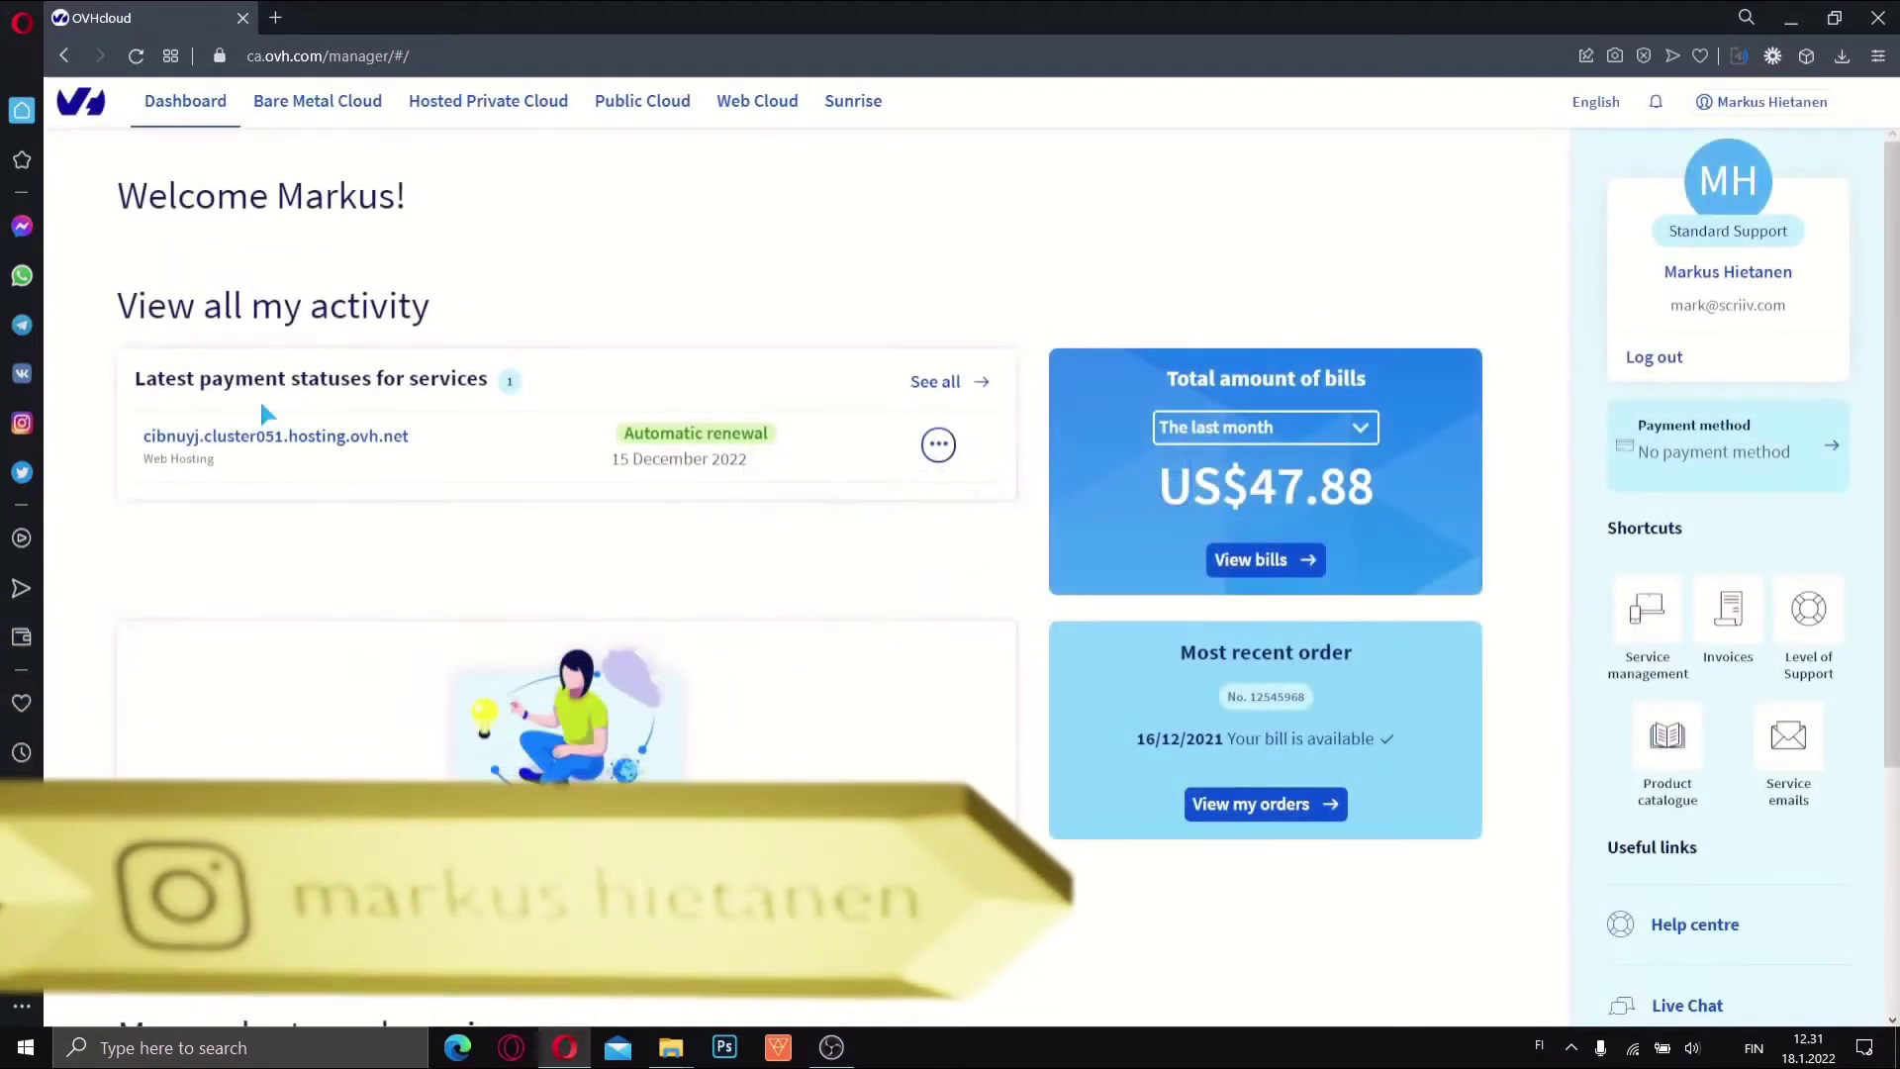
click(279, 441)
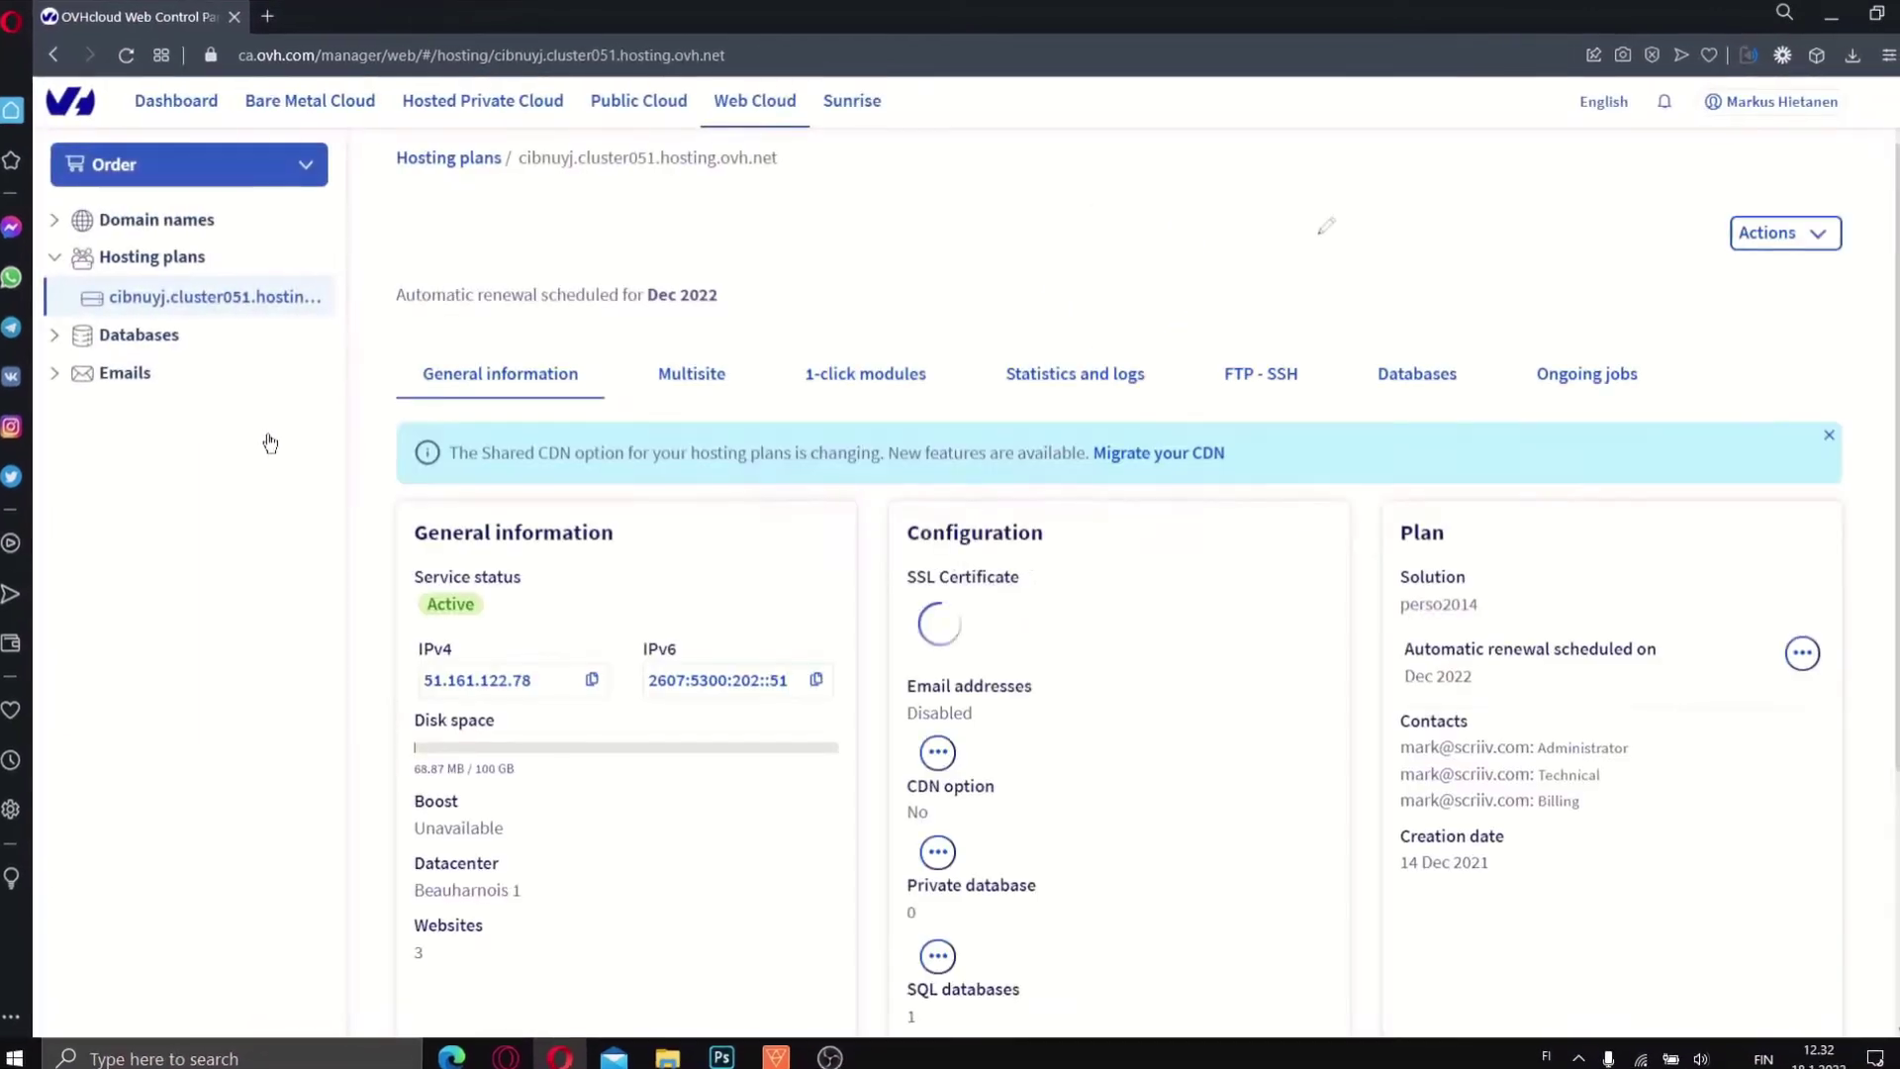
- Order a DNS zone for the client's domain without minimal records, accept the contracts, and activate it
click(169, 164)
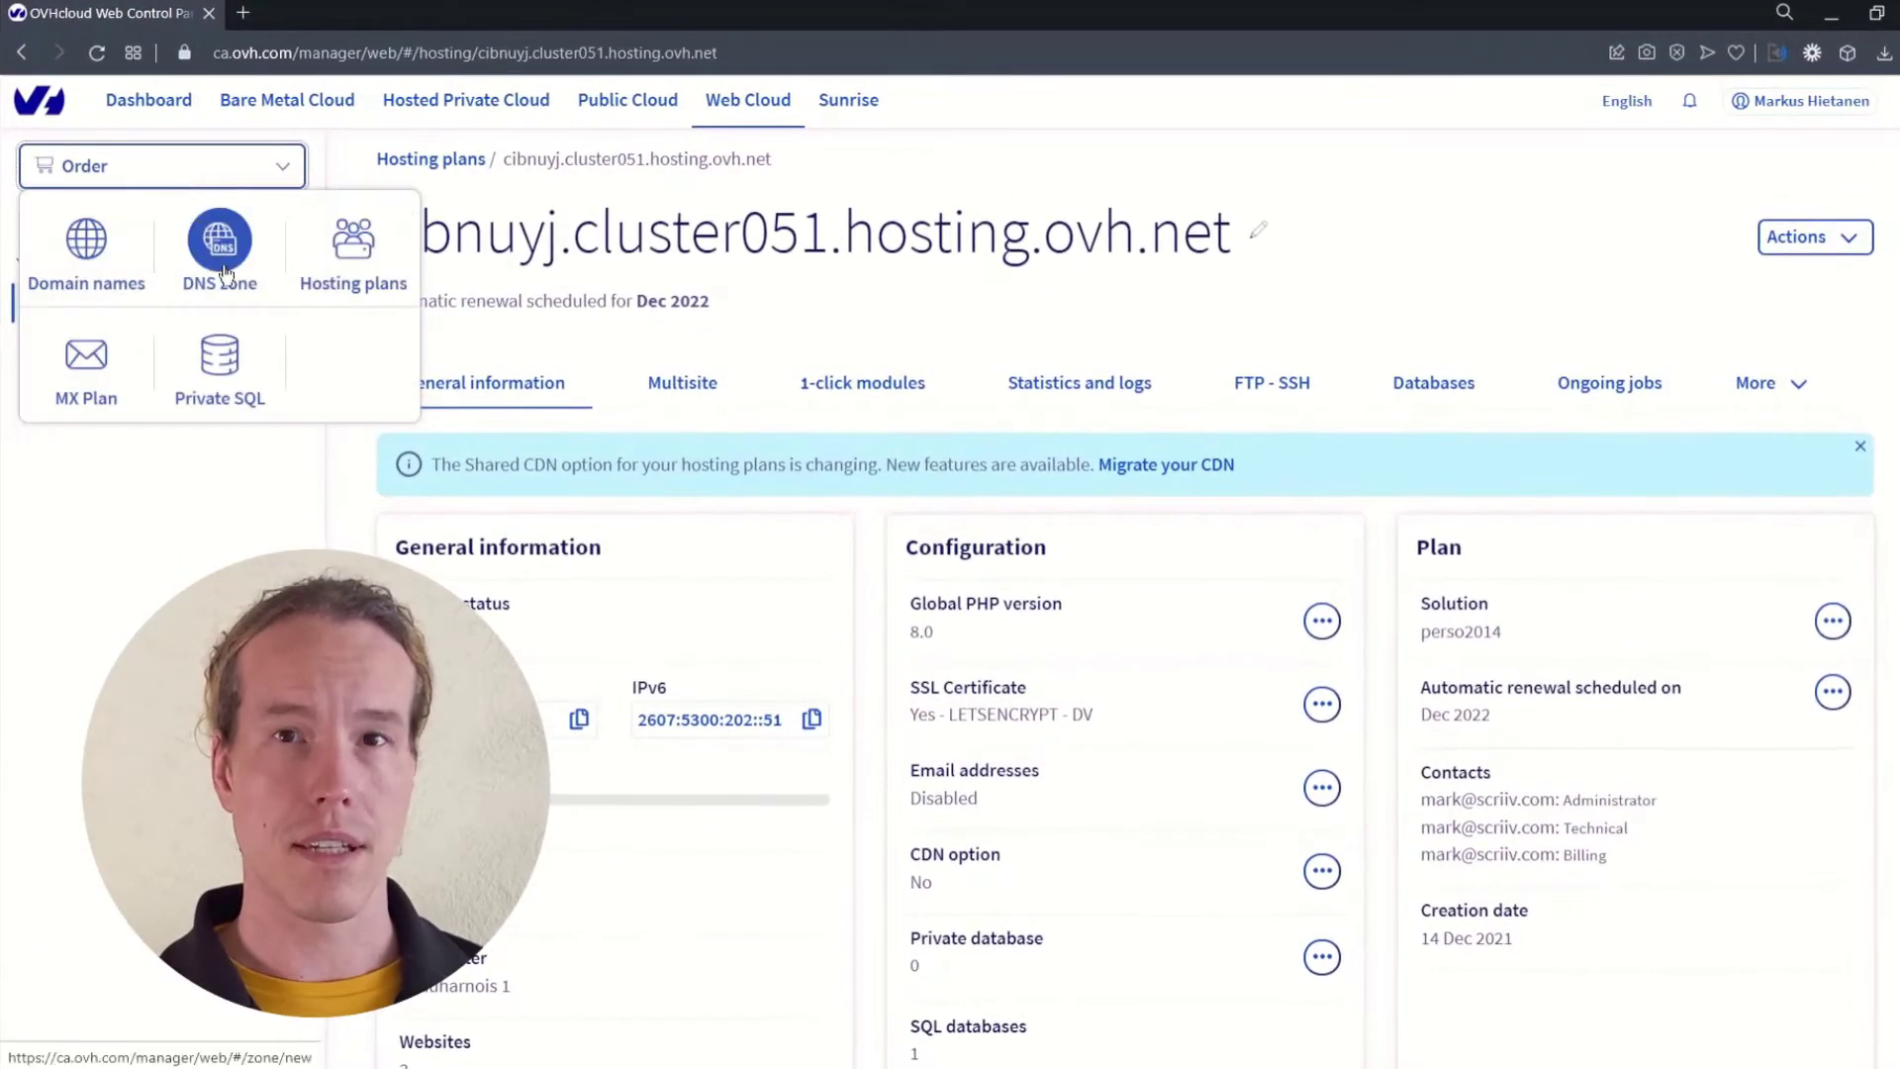
click(222, 259)
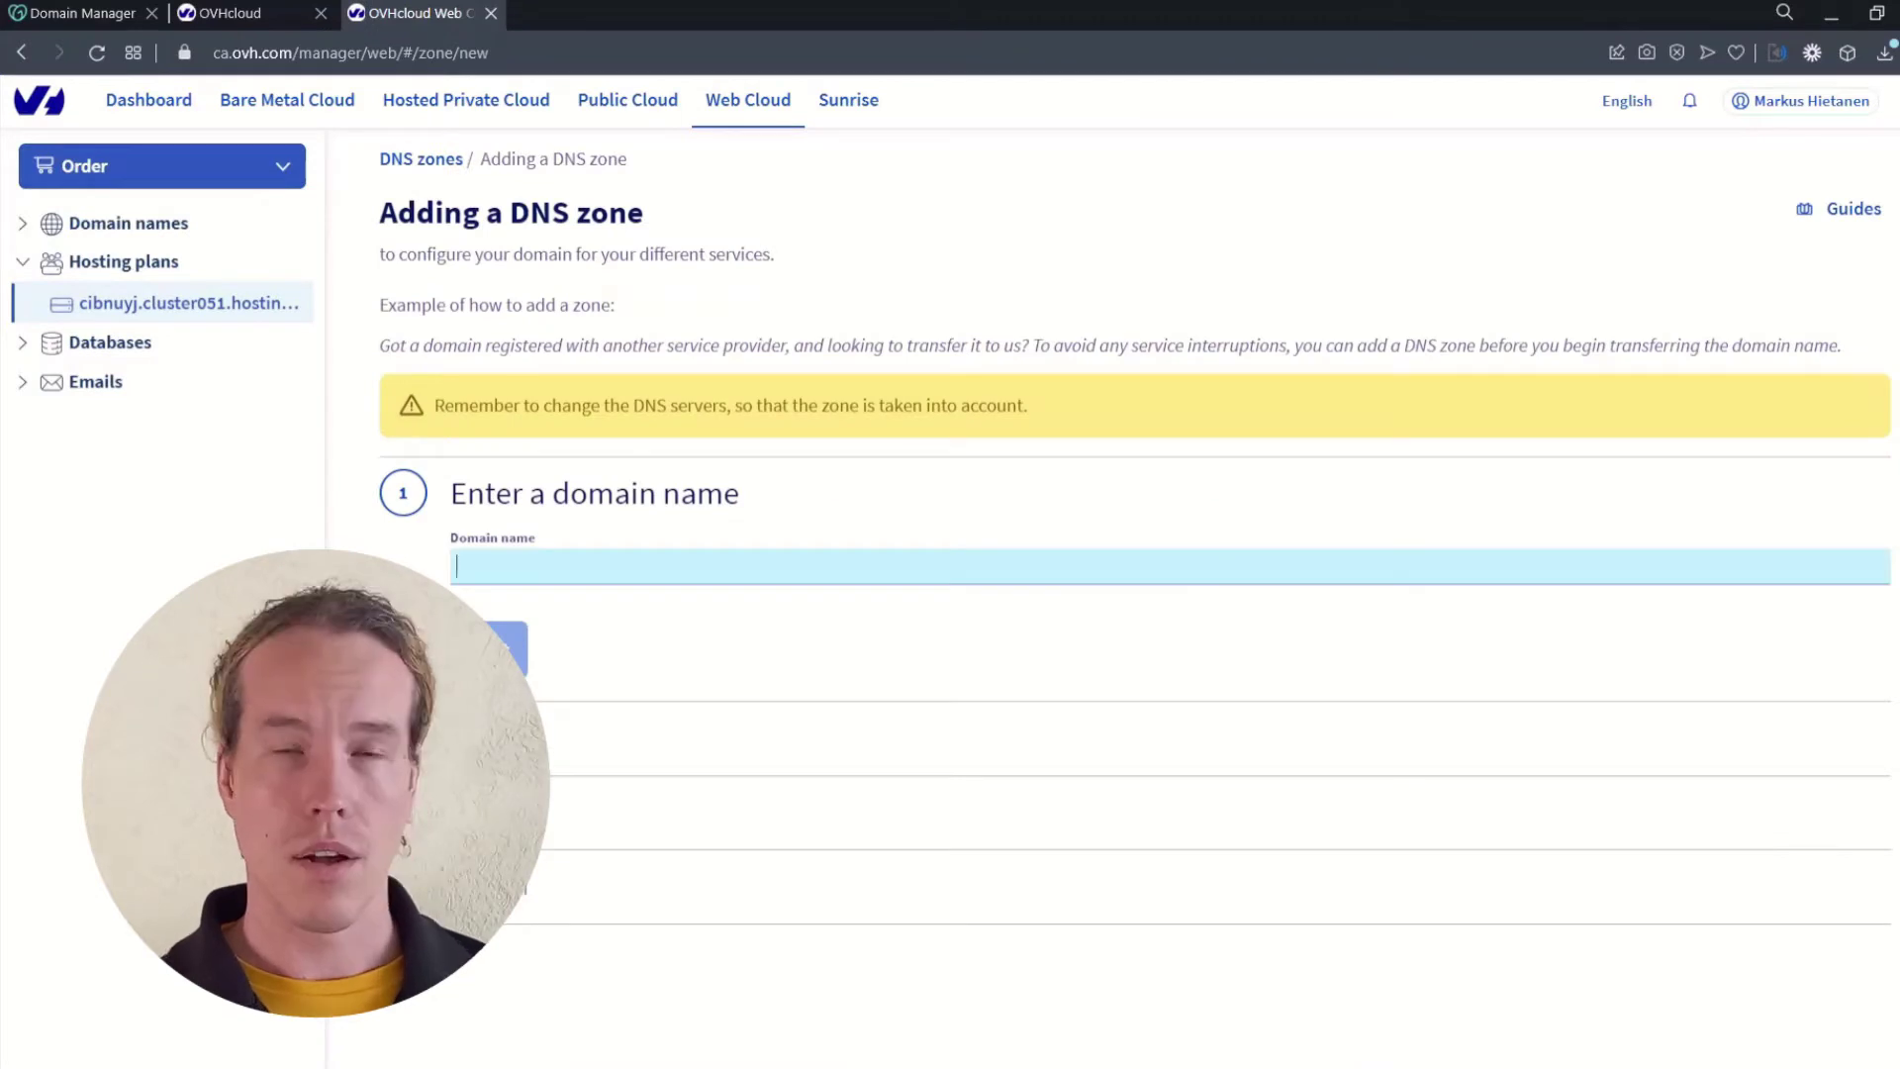
text(brittanylcheeks.com)
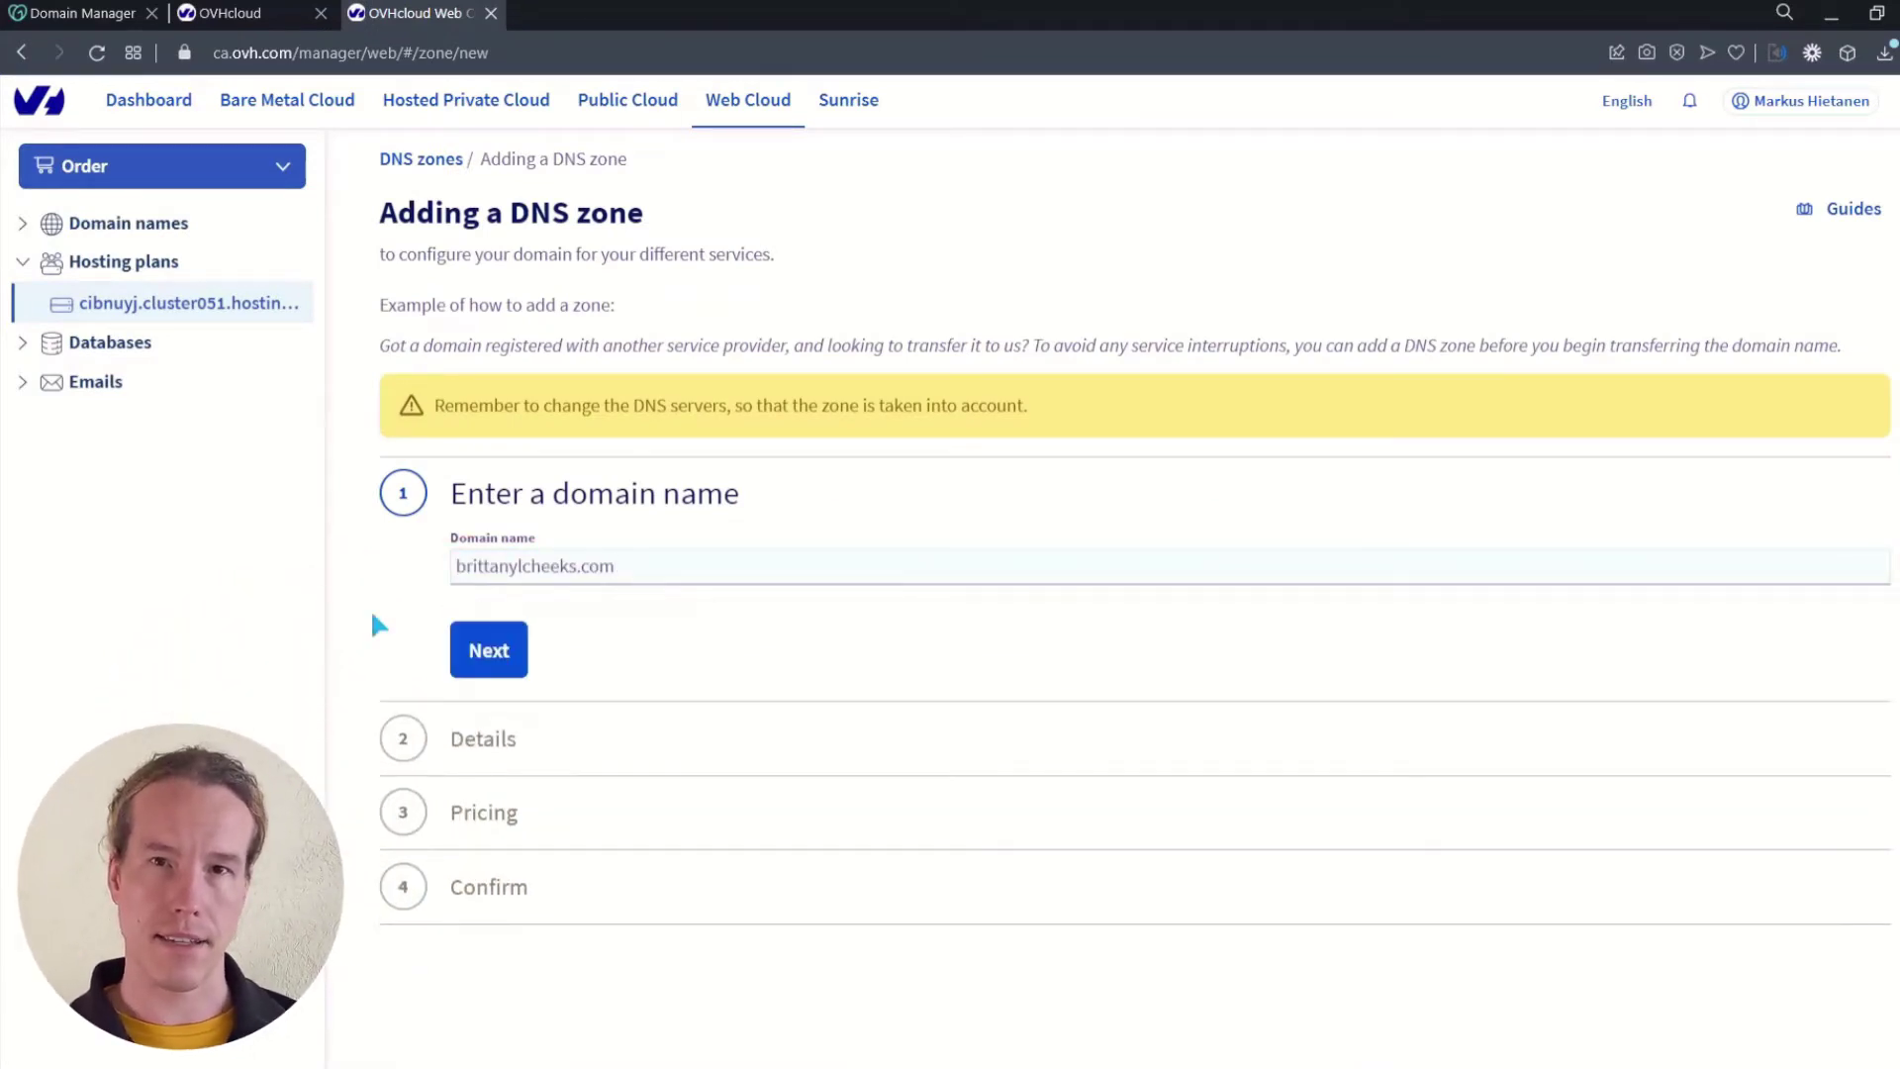
click(487, 650)
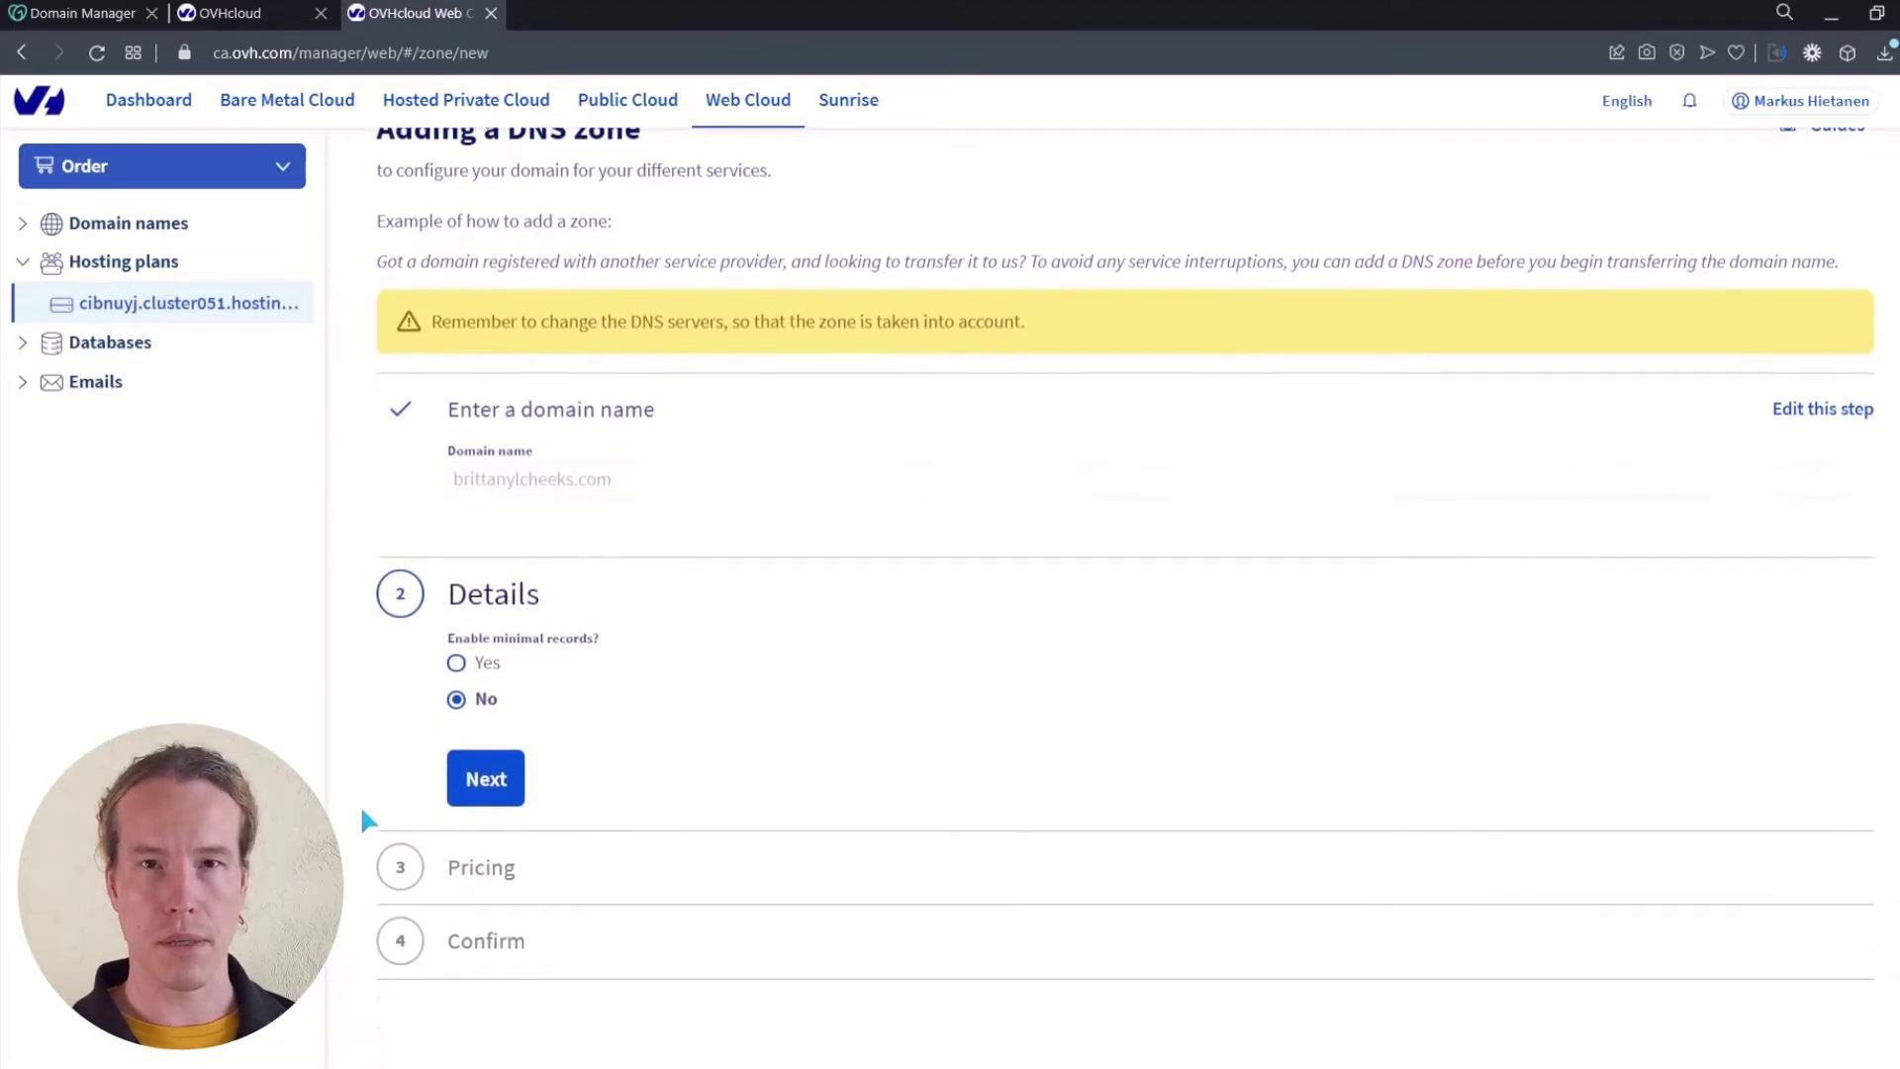
click(488, 778)
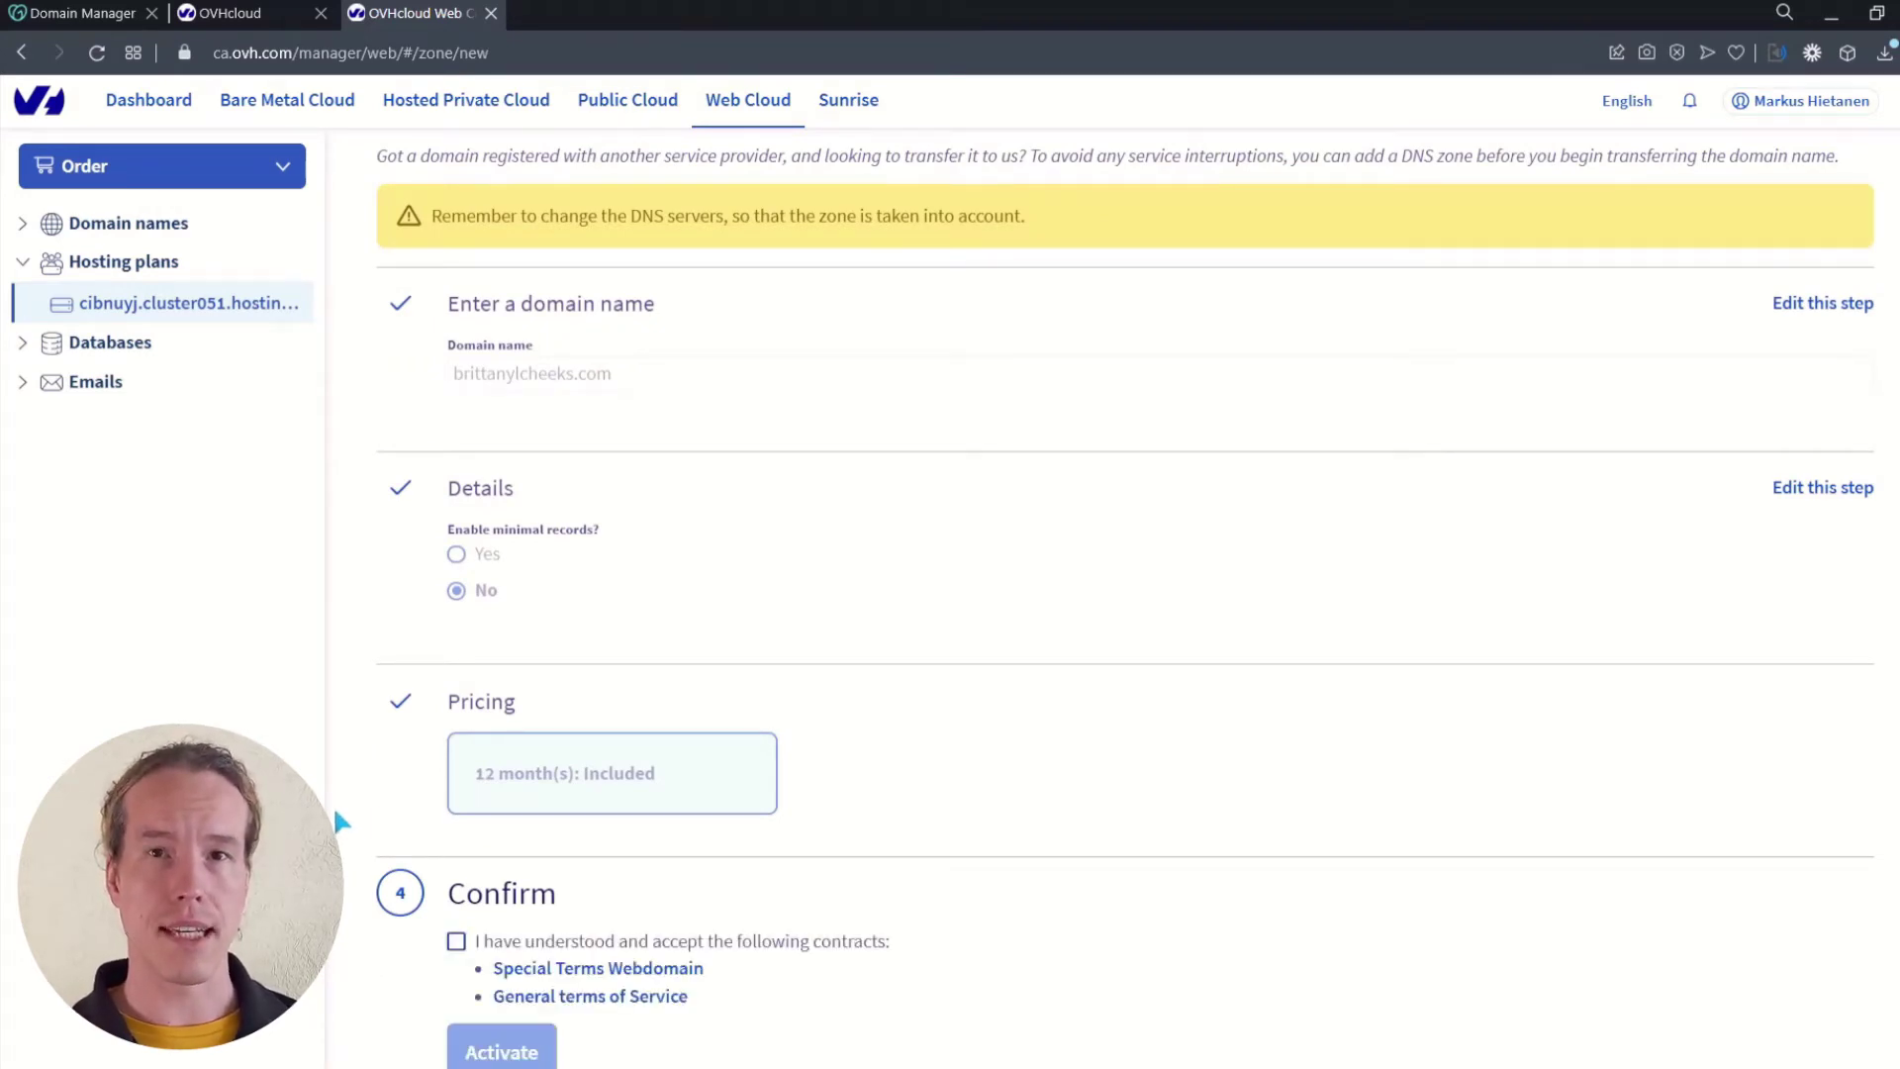
click(455, 817)
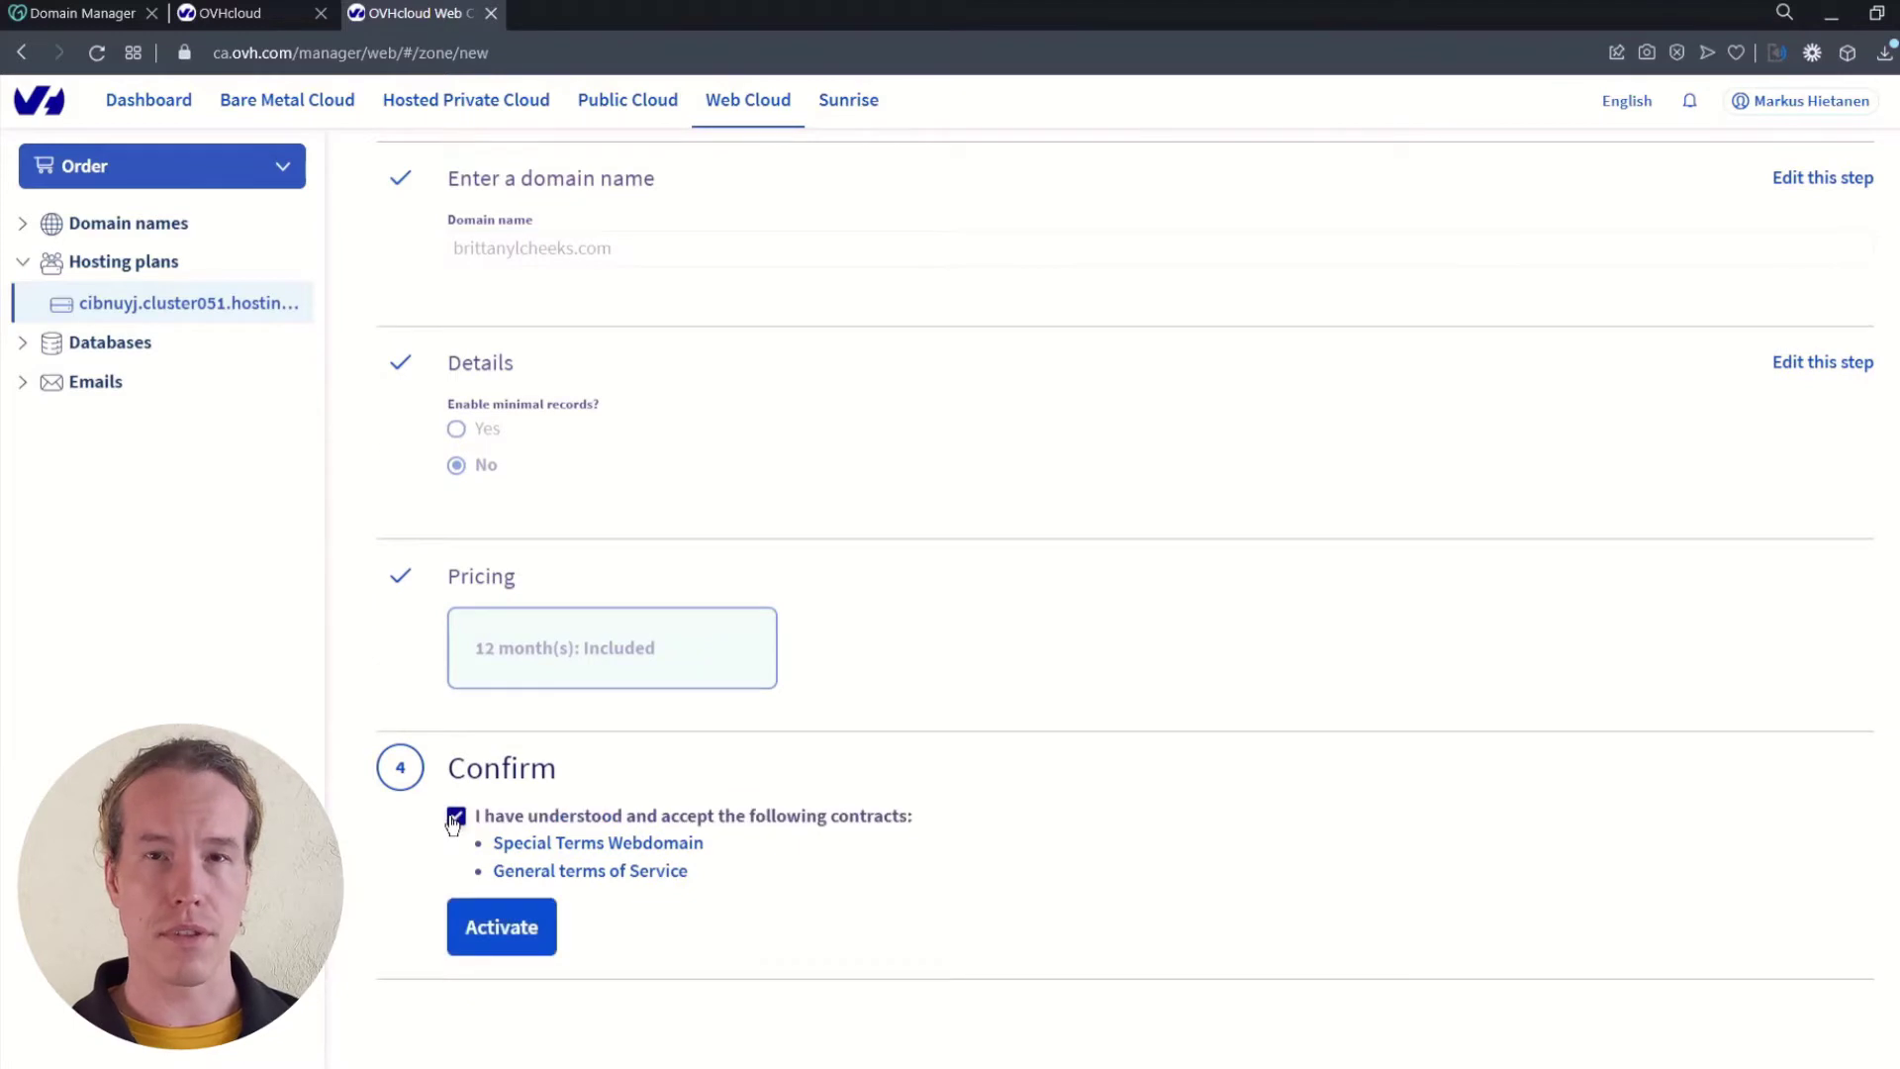
click(498, 940)
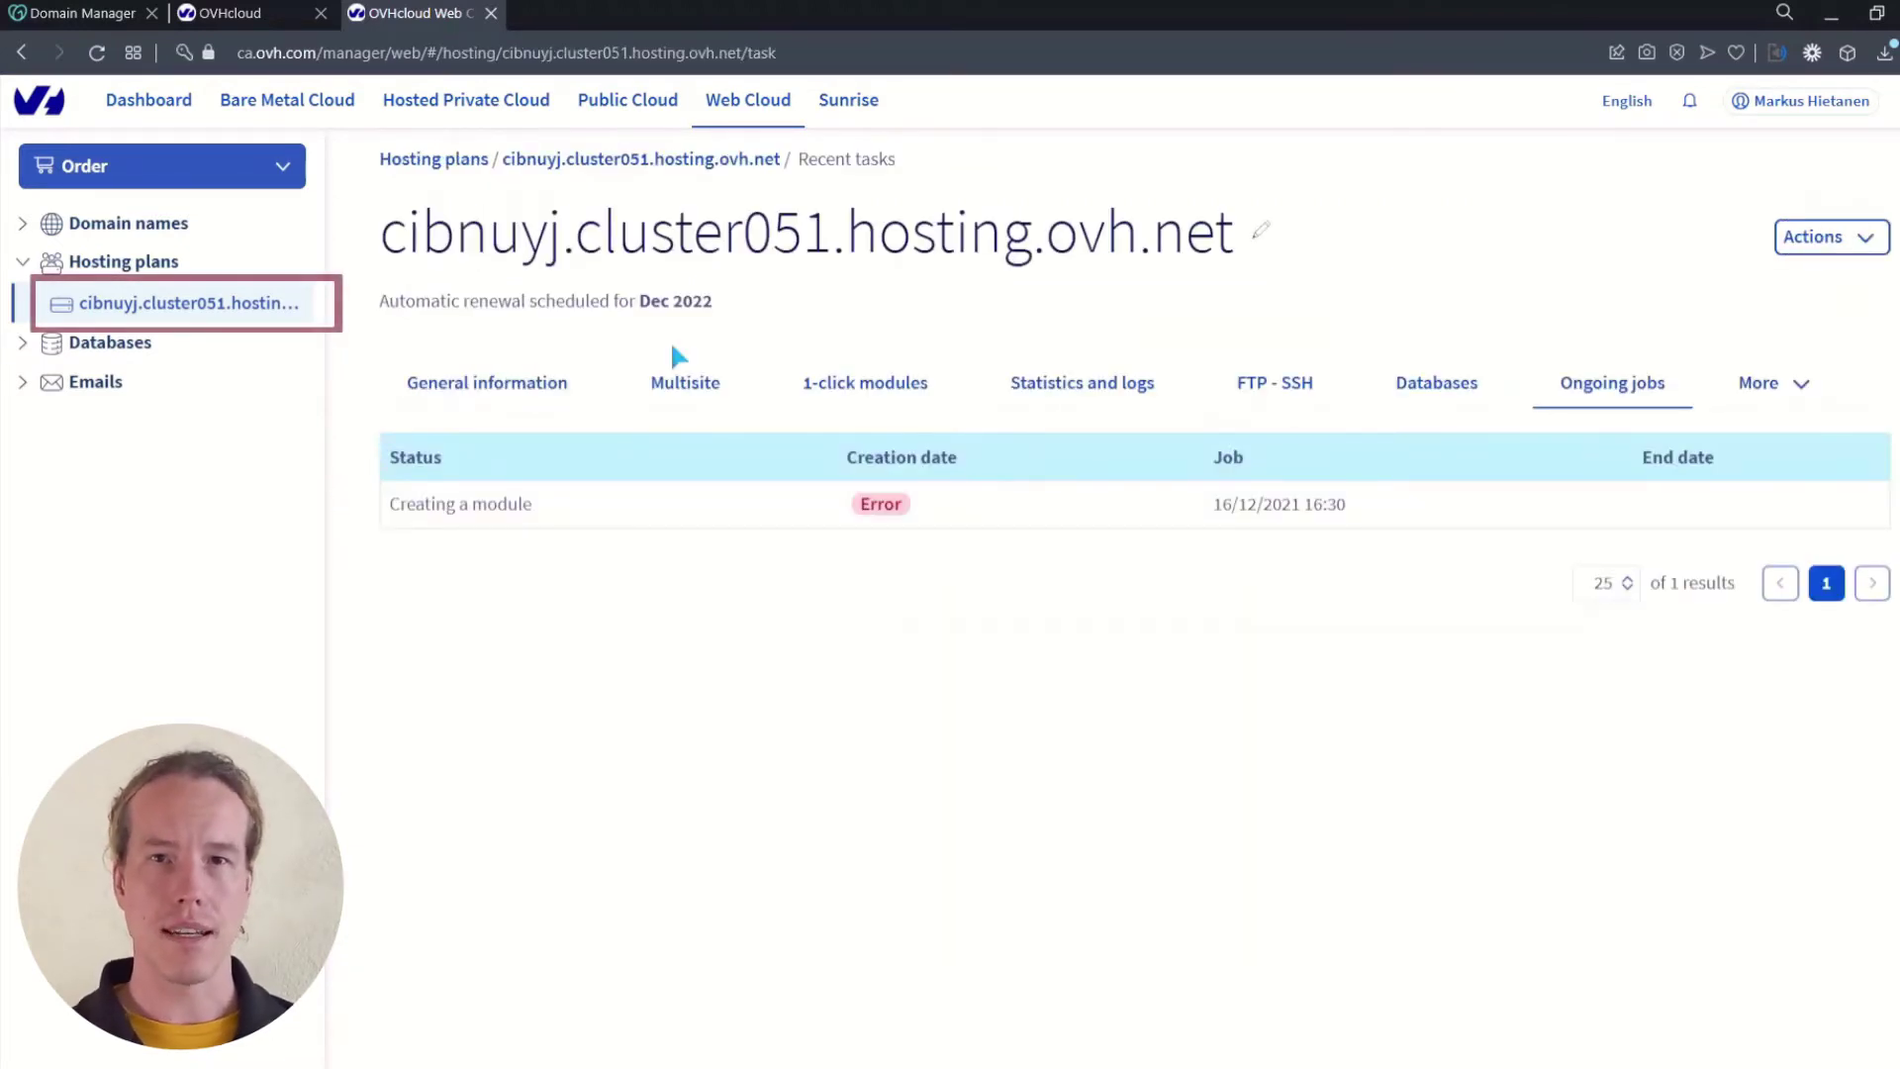
- Start adding an external domain to the hosting plan's multisite configuration
click(688, 407)
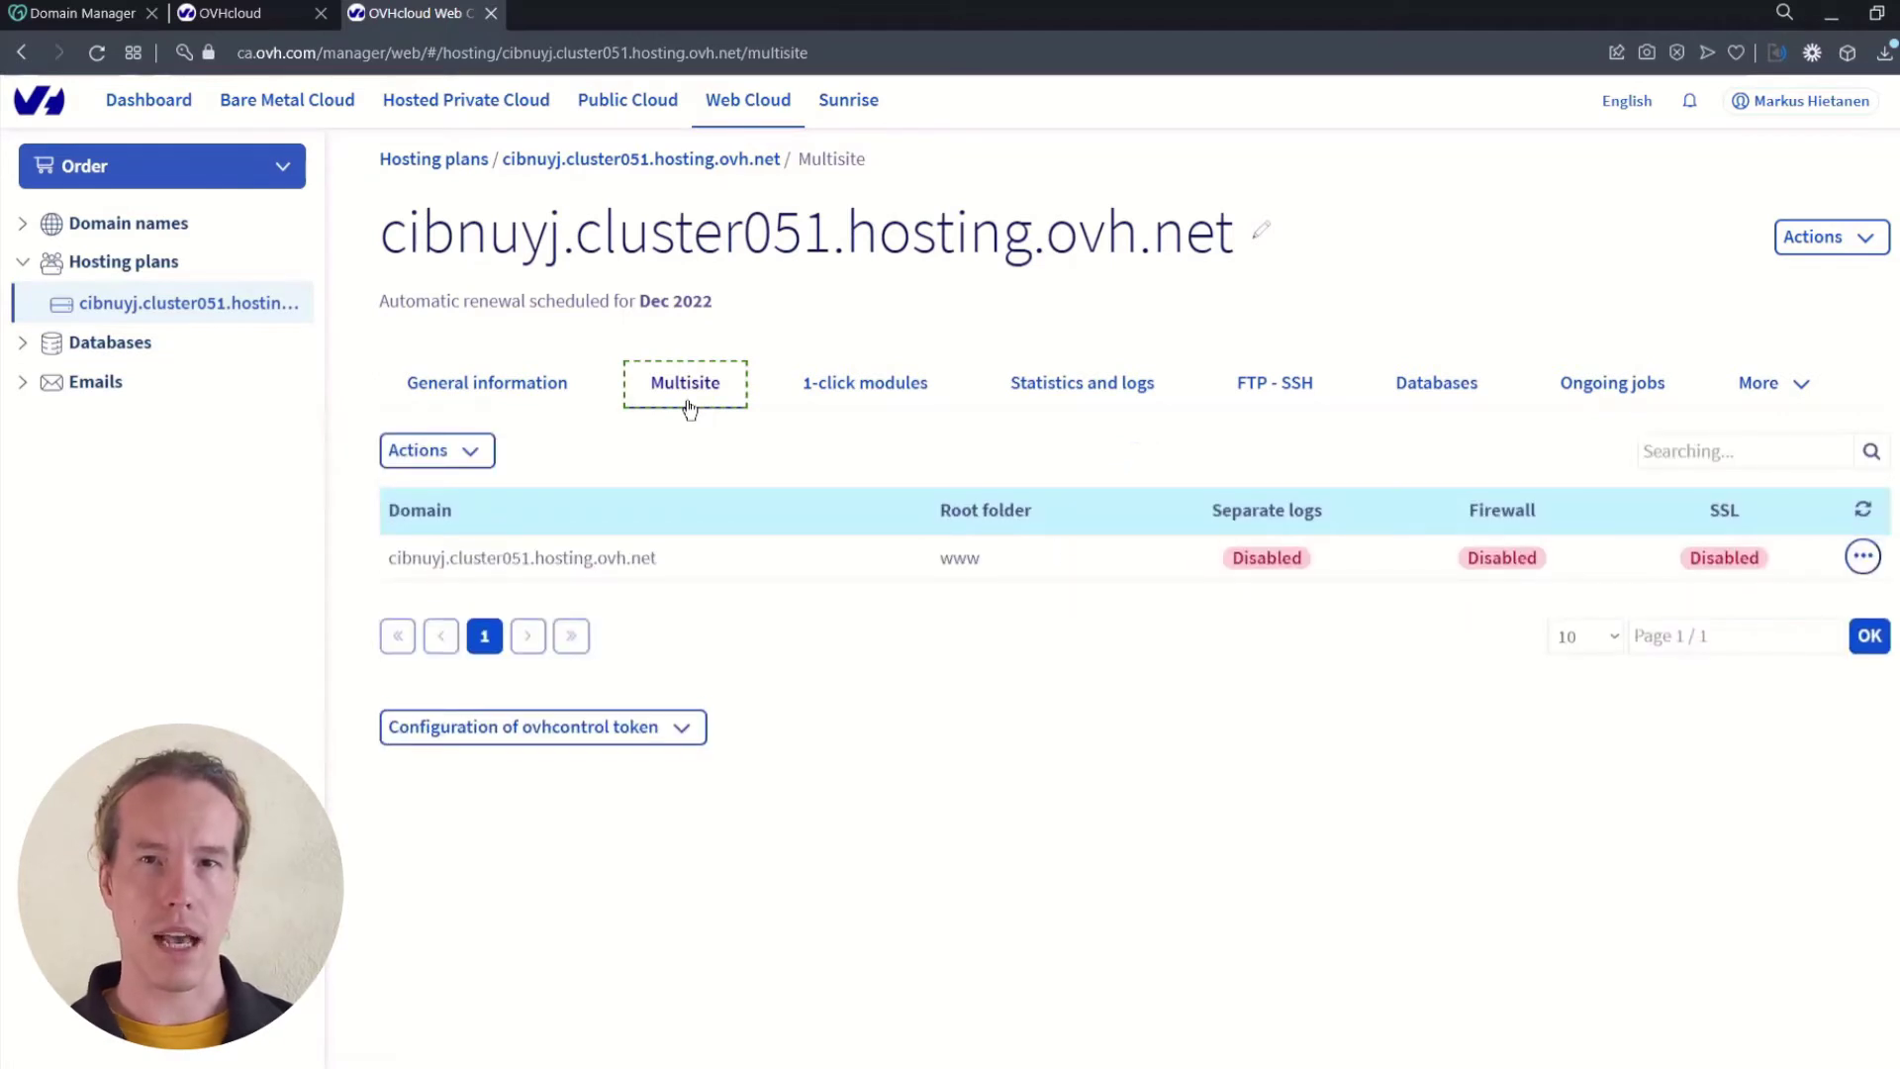
click(443, 452)
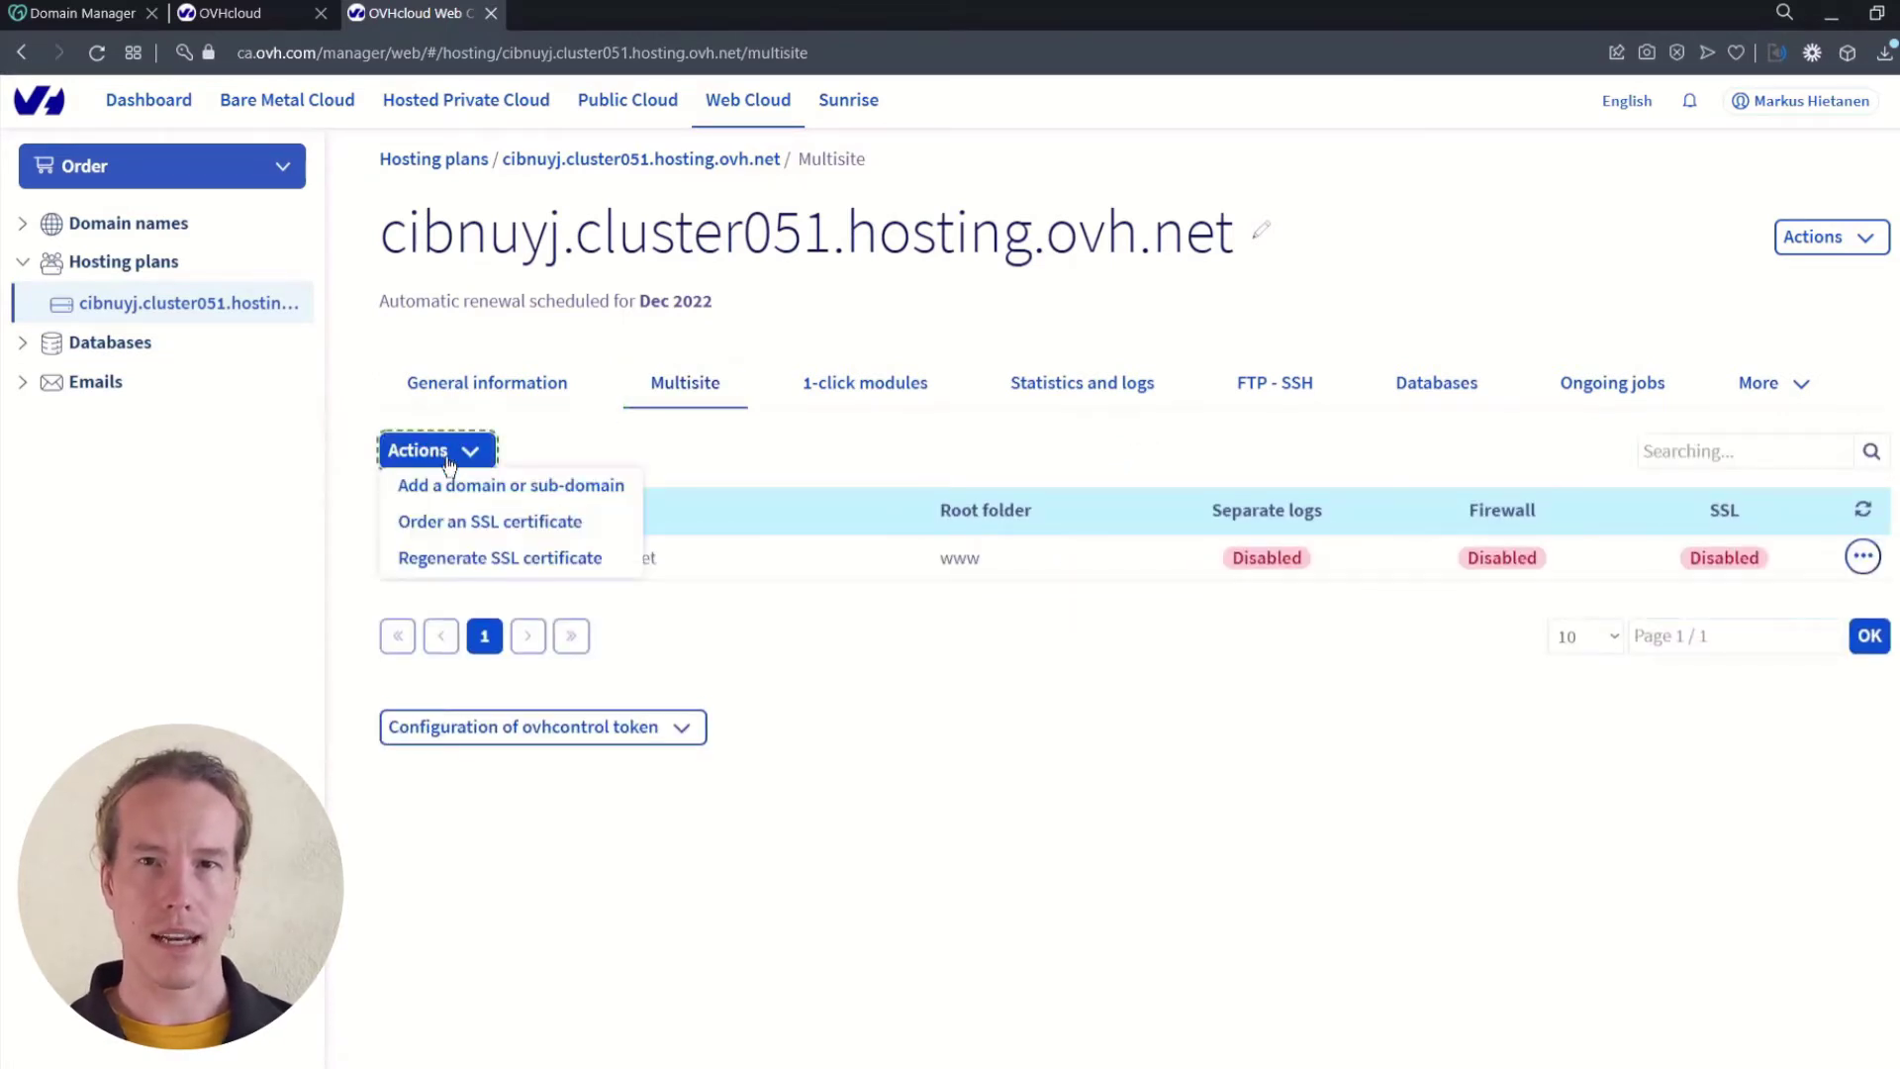
click(506, 486)
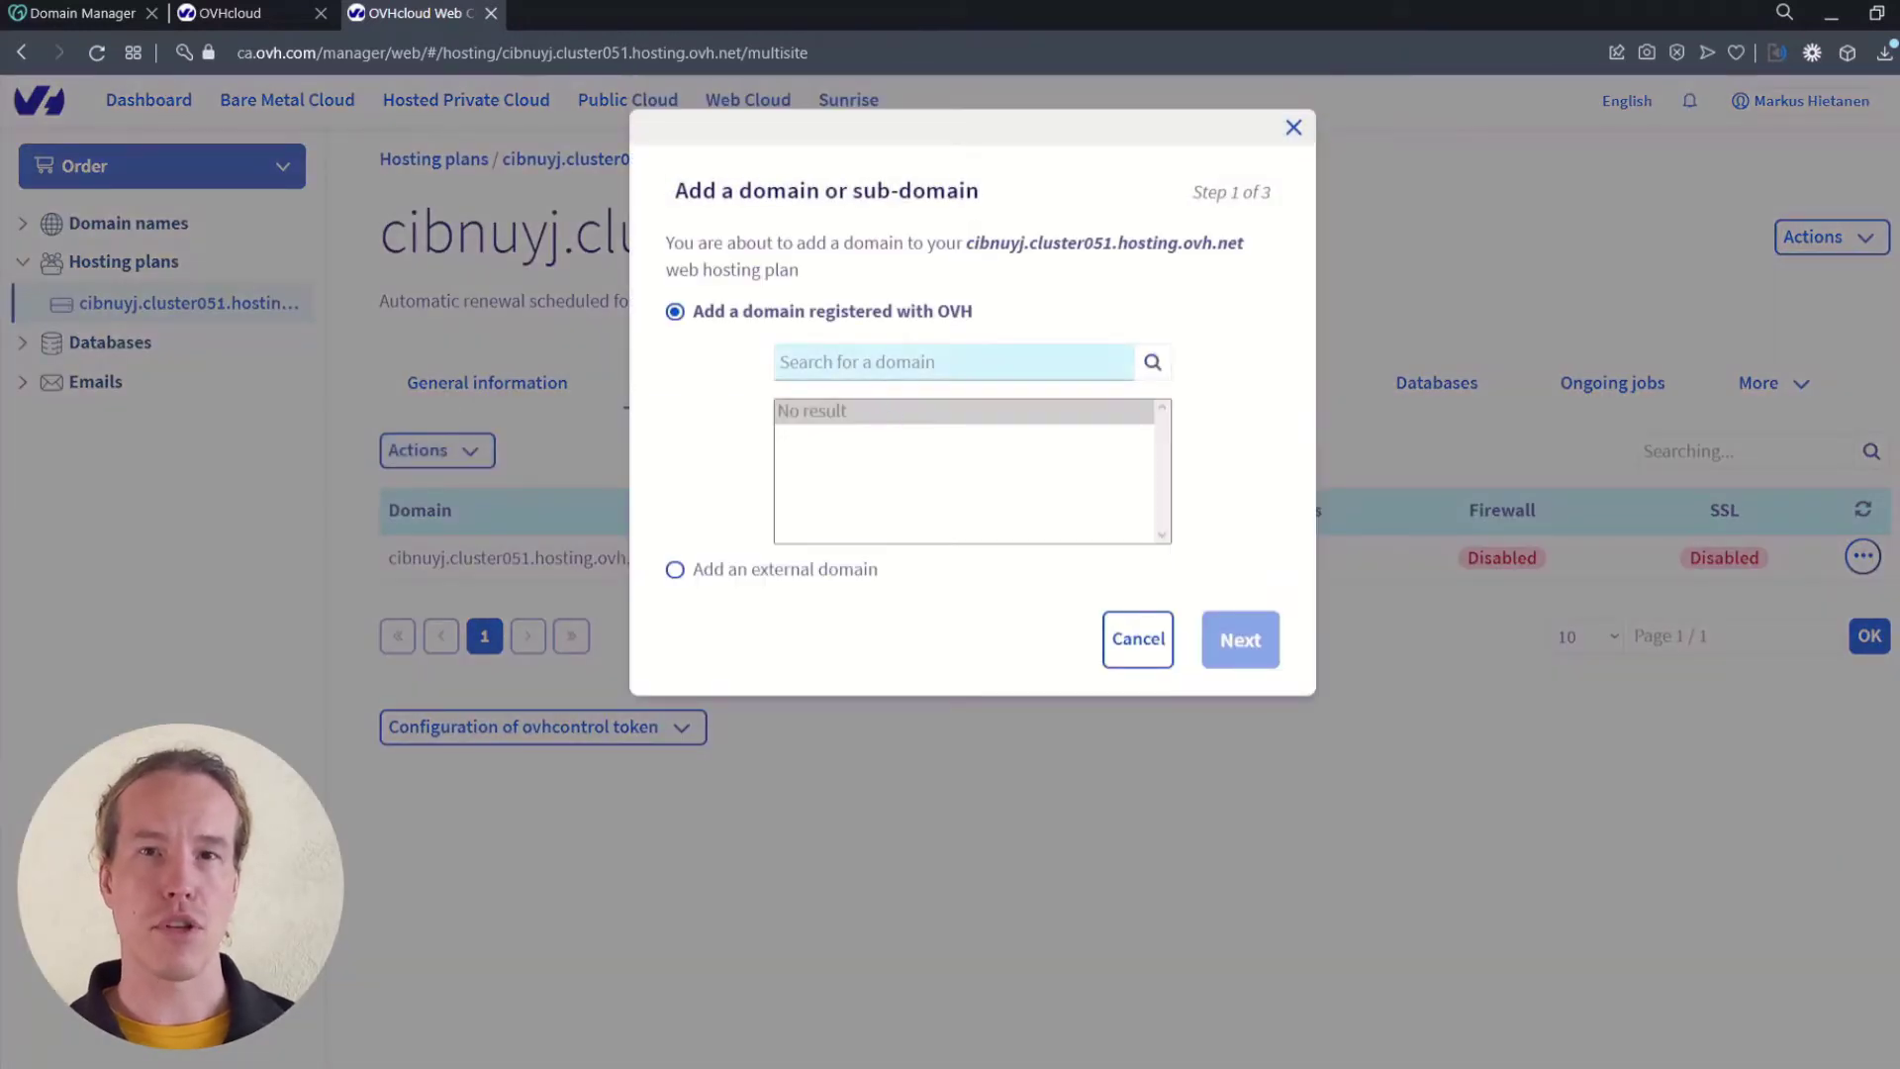
click(718, 572)
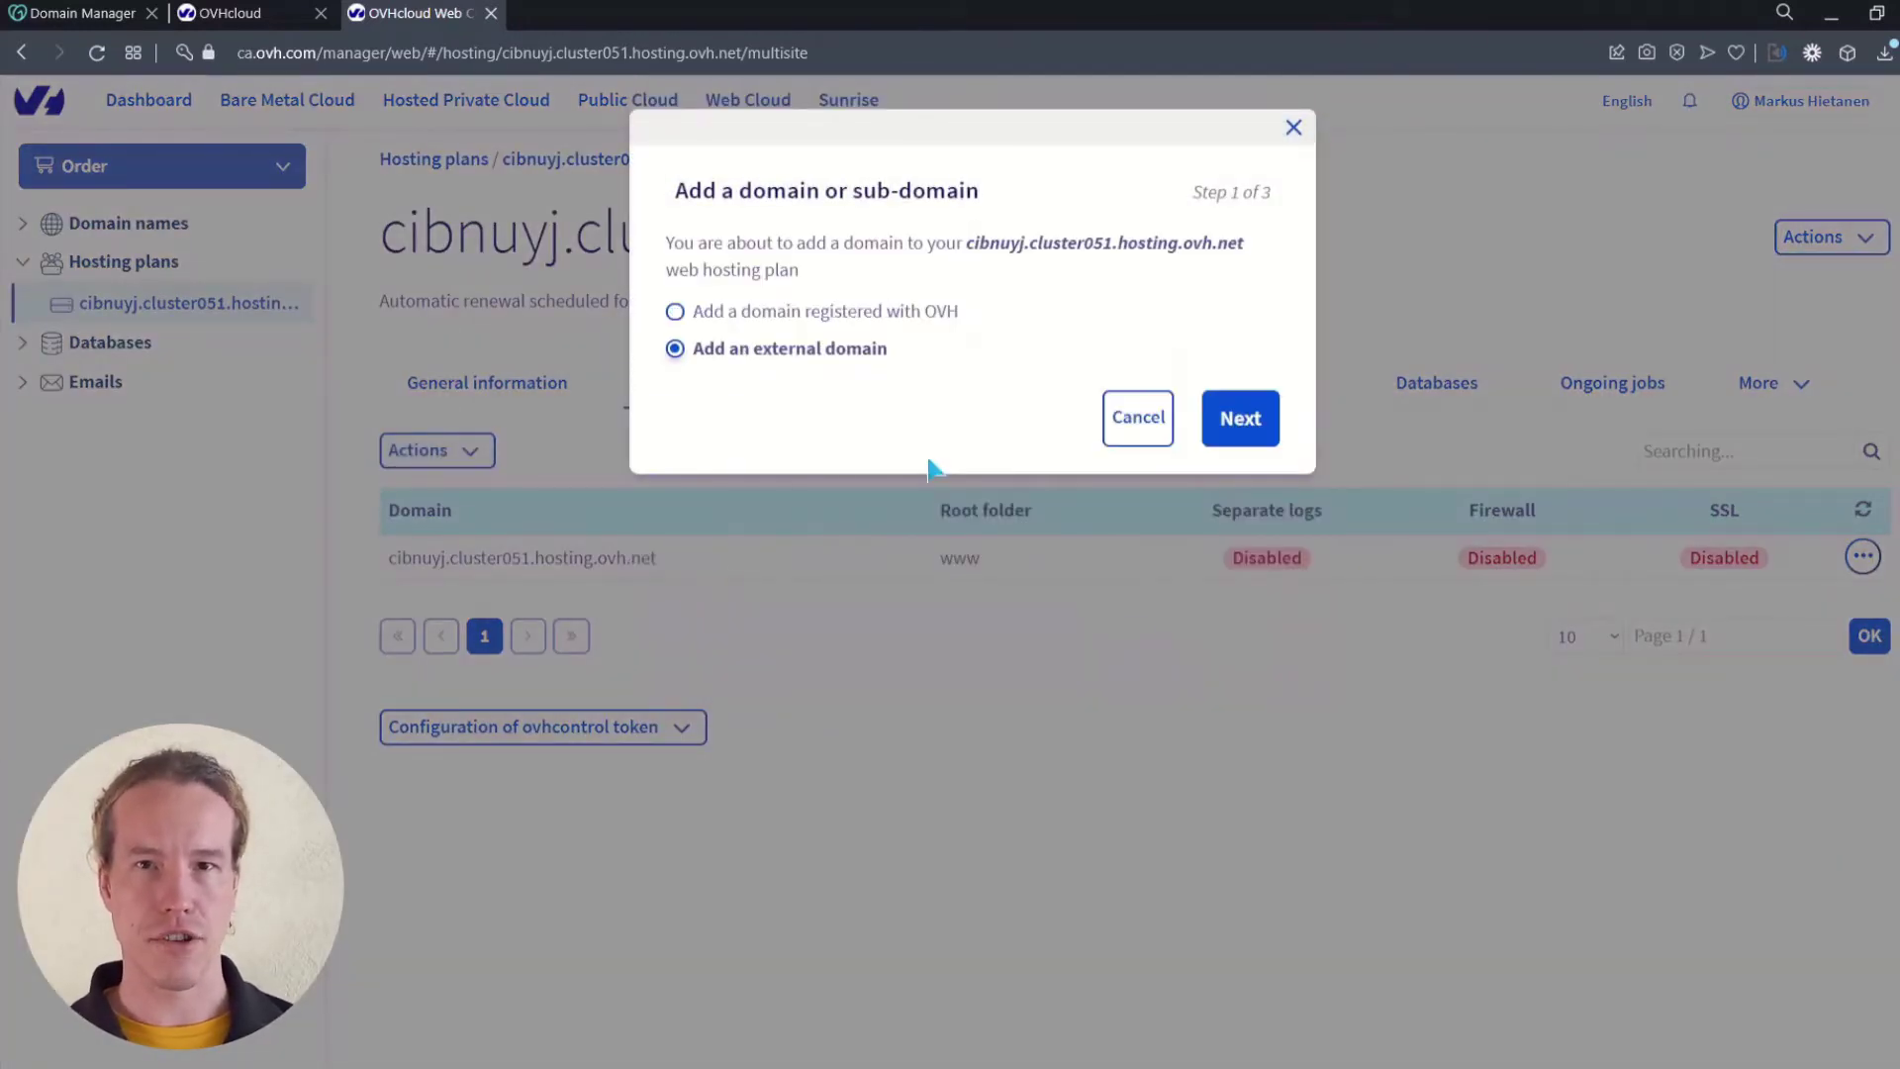
click(1251, 419)
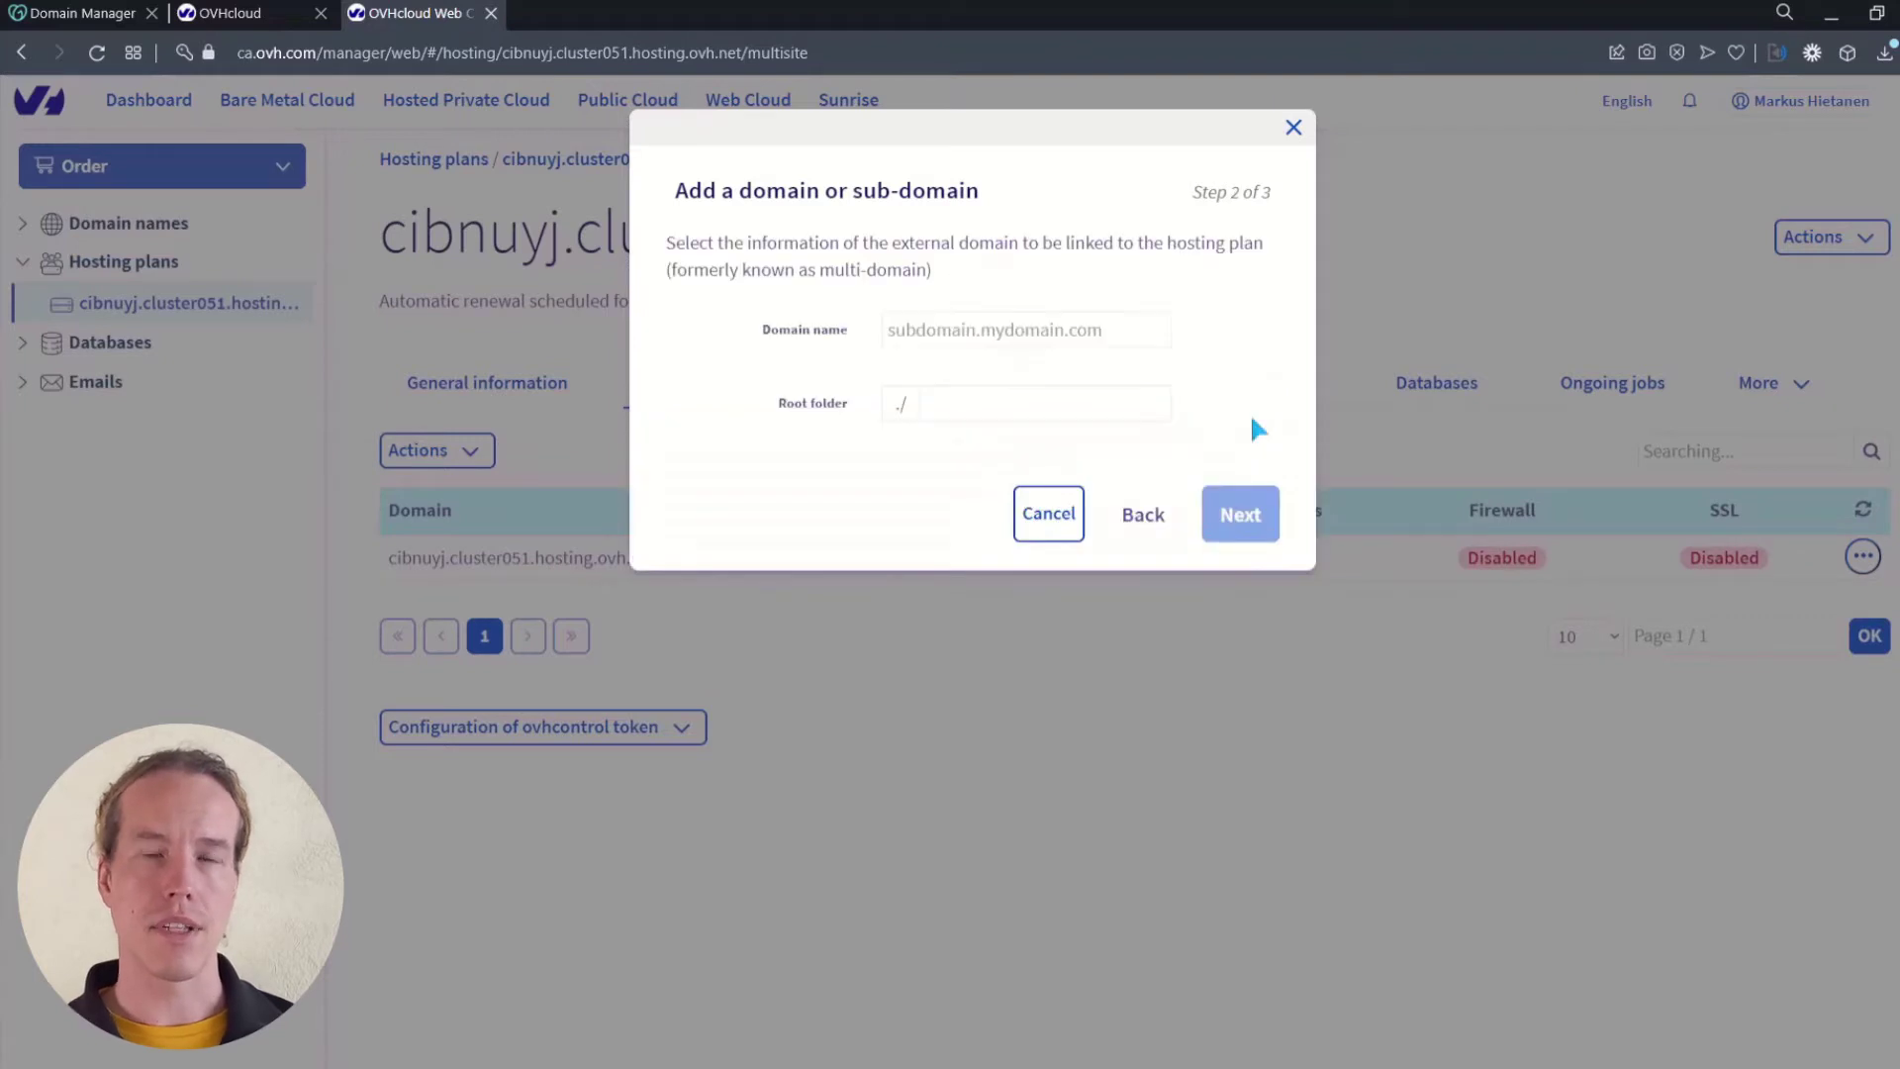
- Enter the client's domain name with its www sub-domain included, set the root folder to www, and proceed to the confirmation
click(1026, 331)
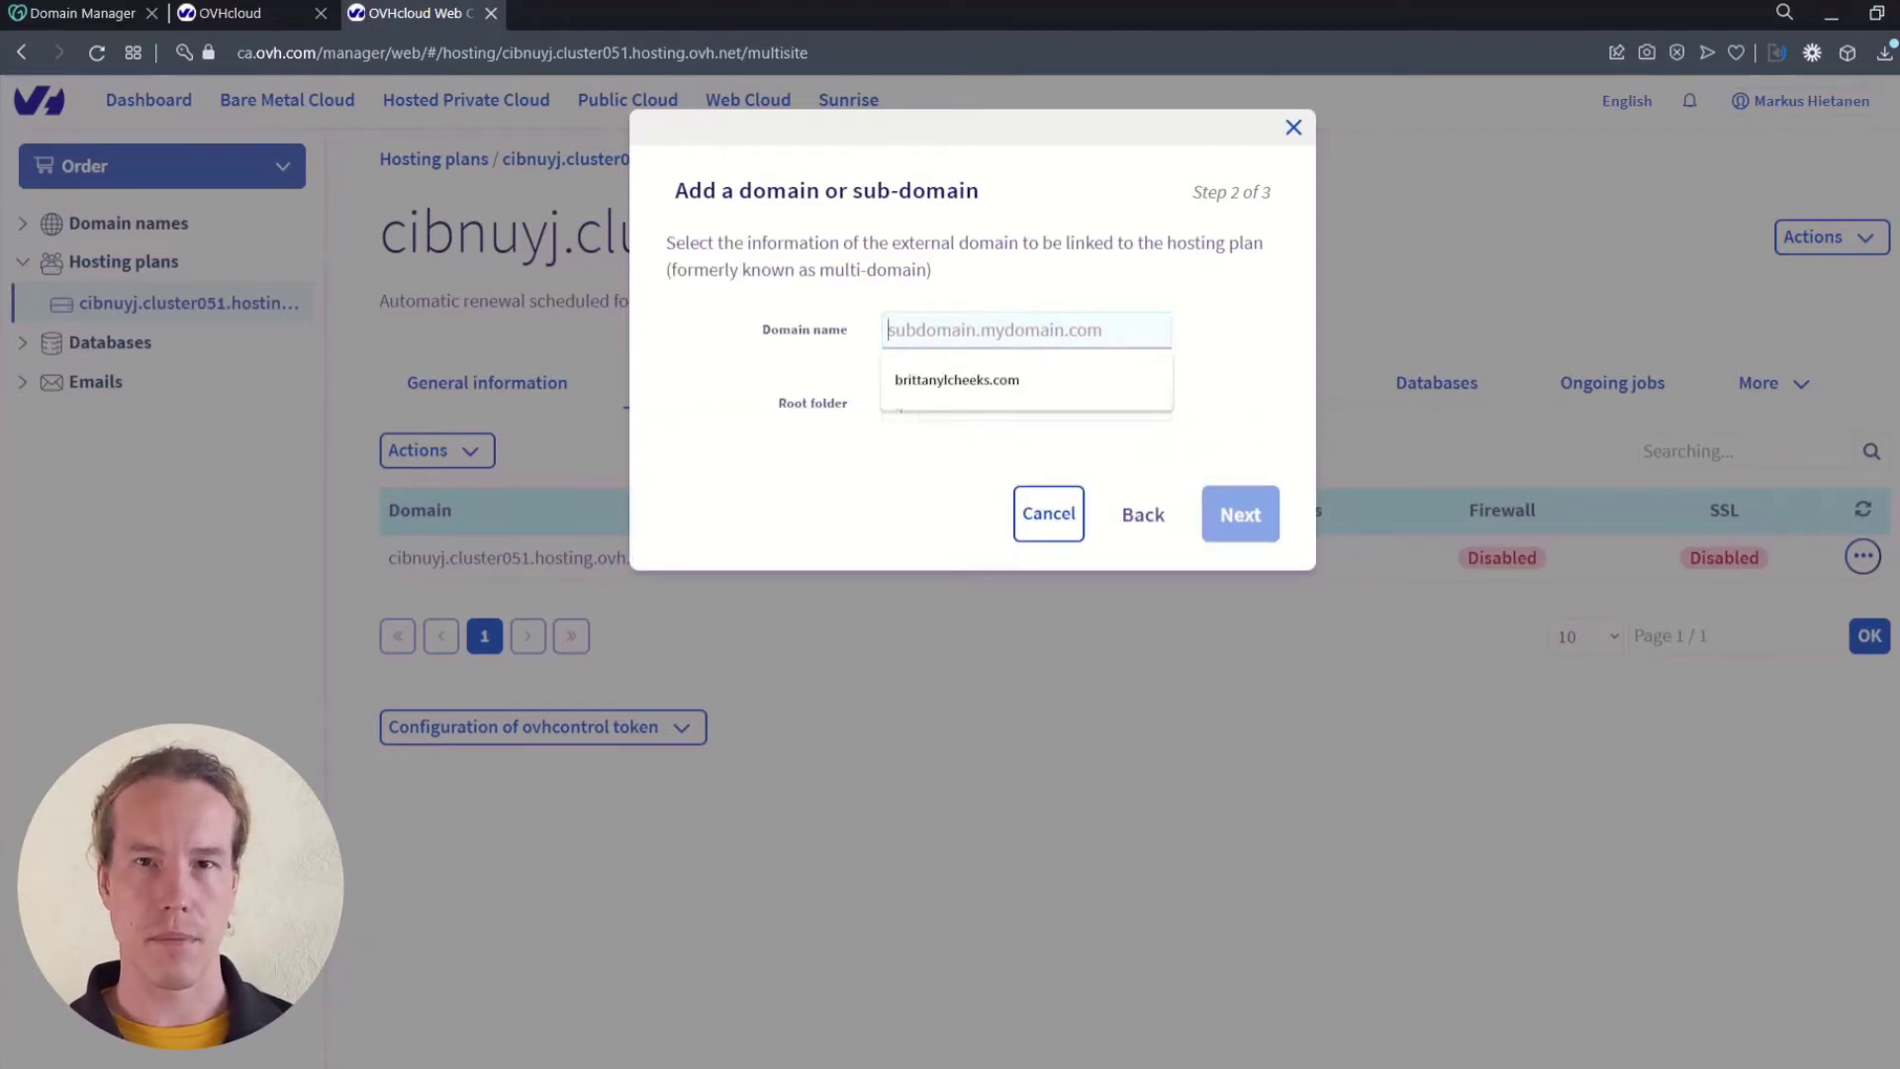
text(brittanylcheeks.com)
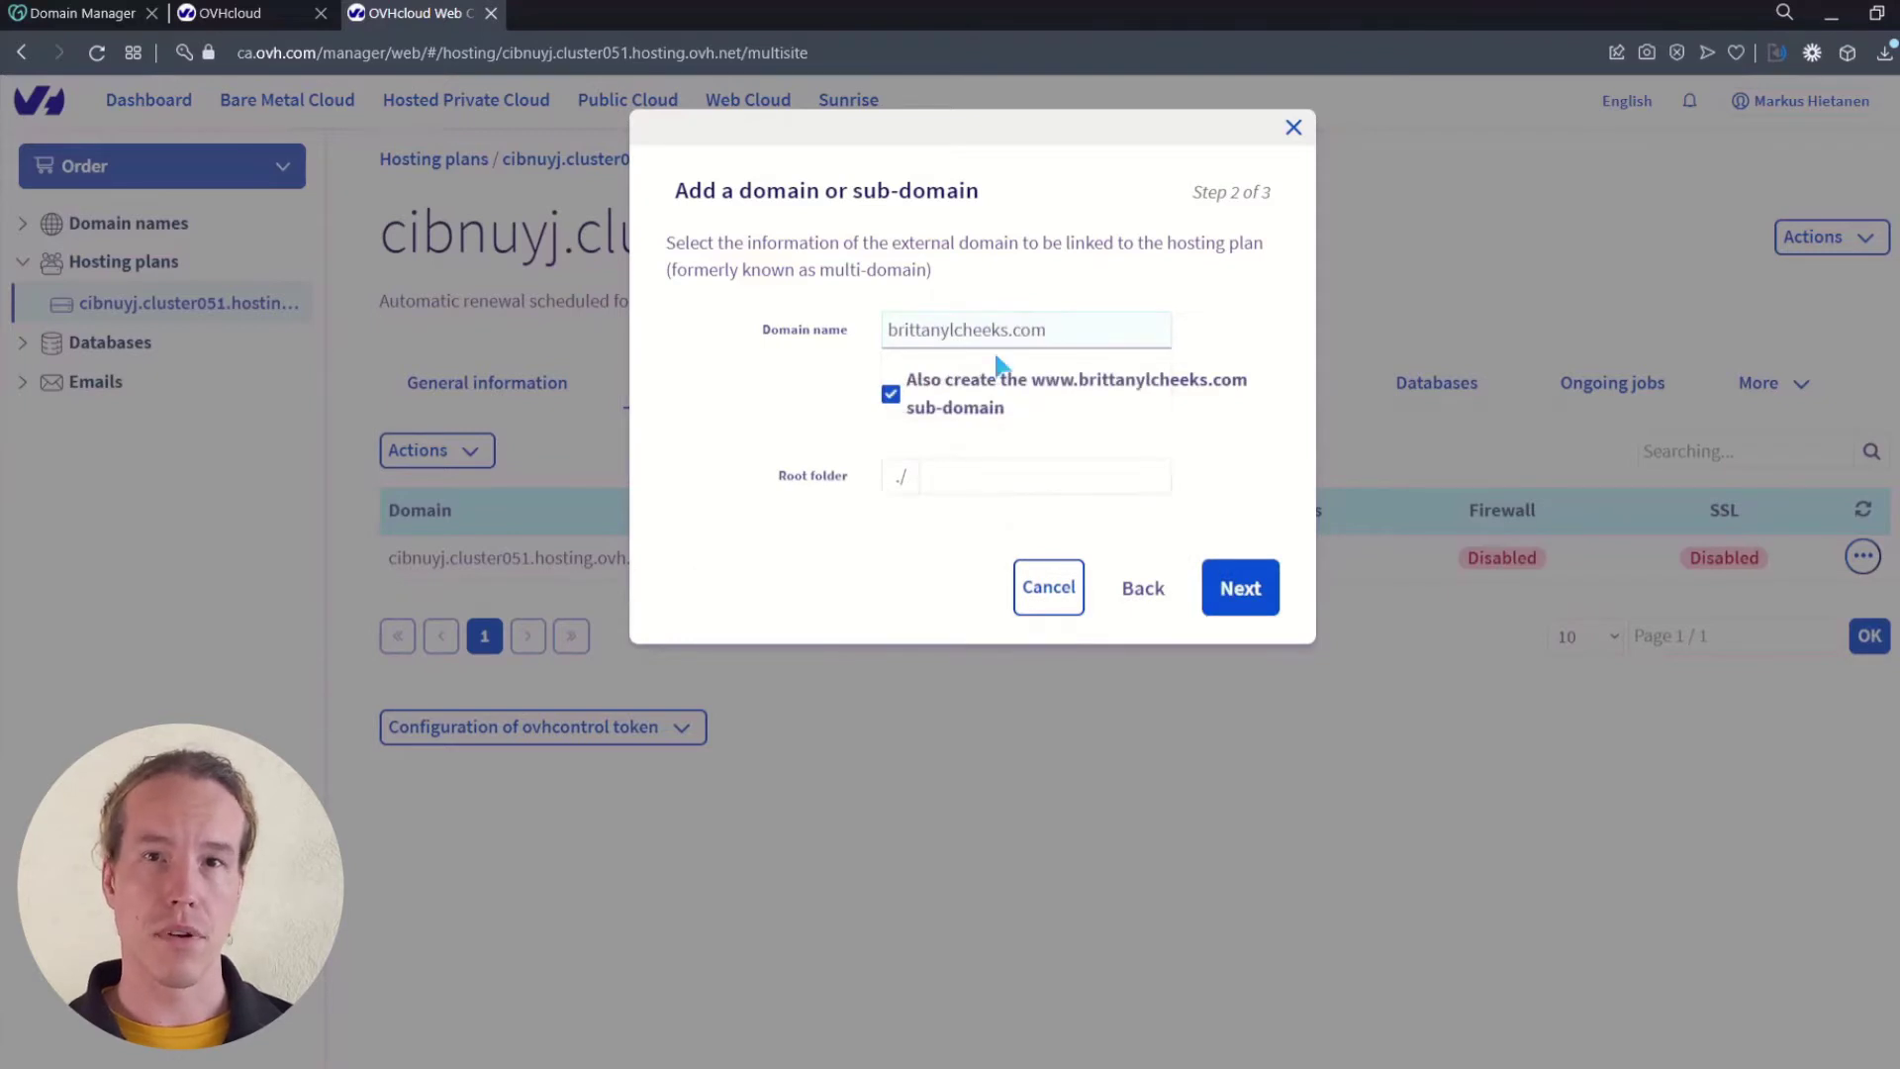
click(1045, 477)
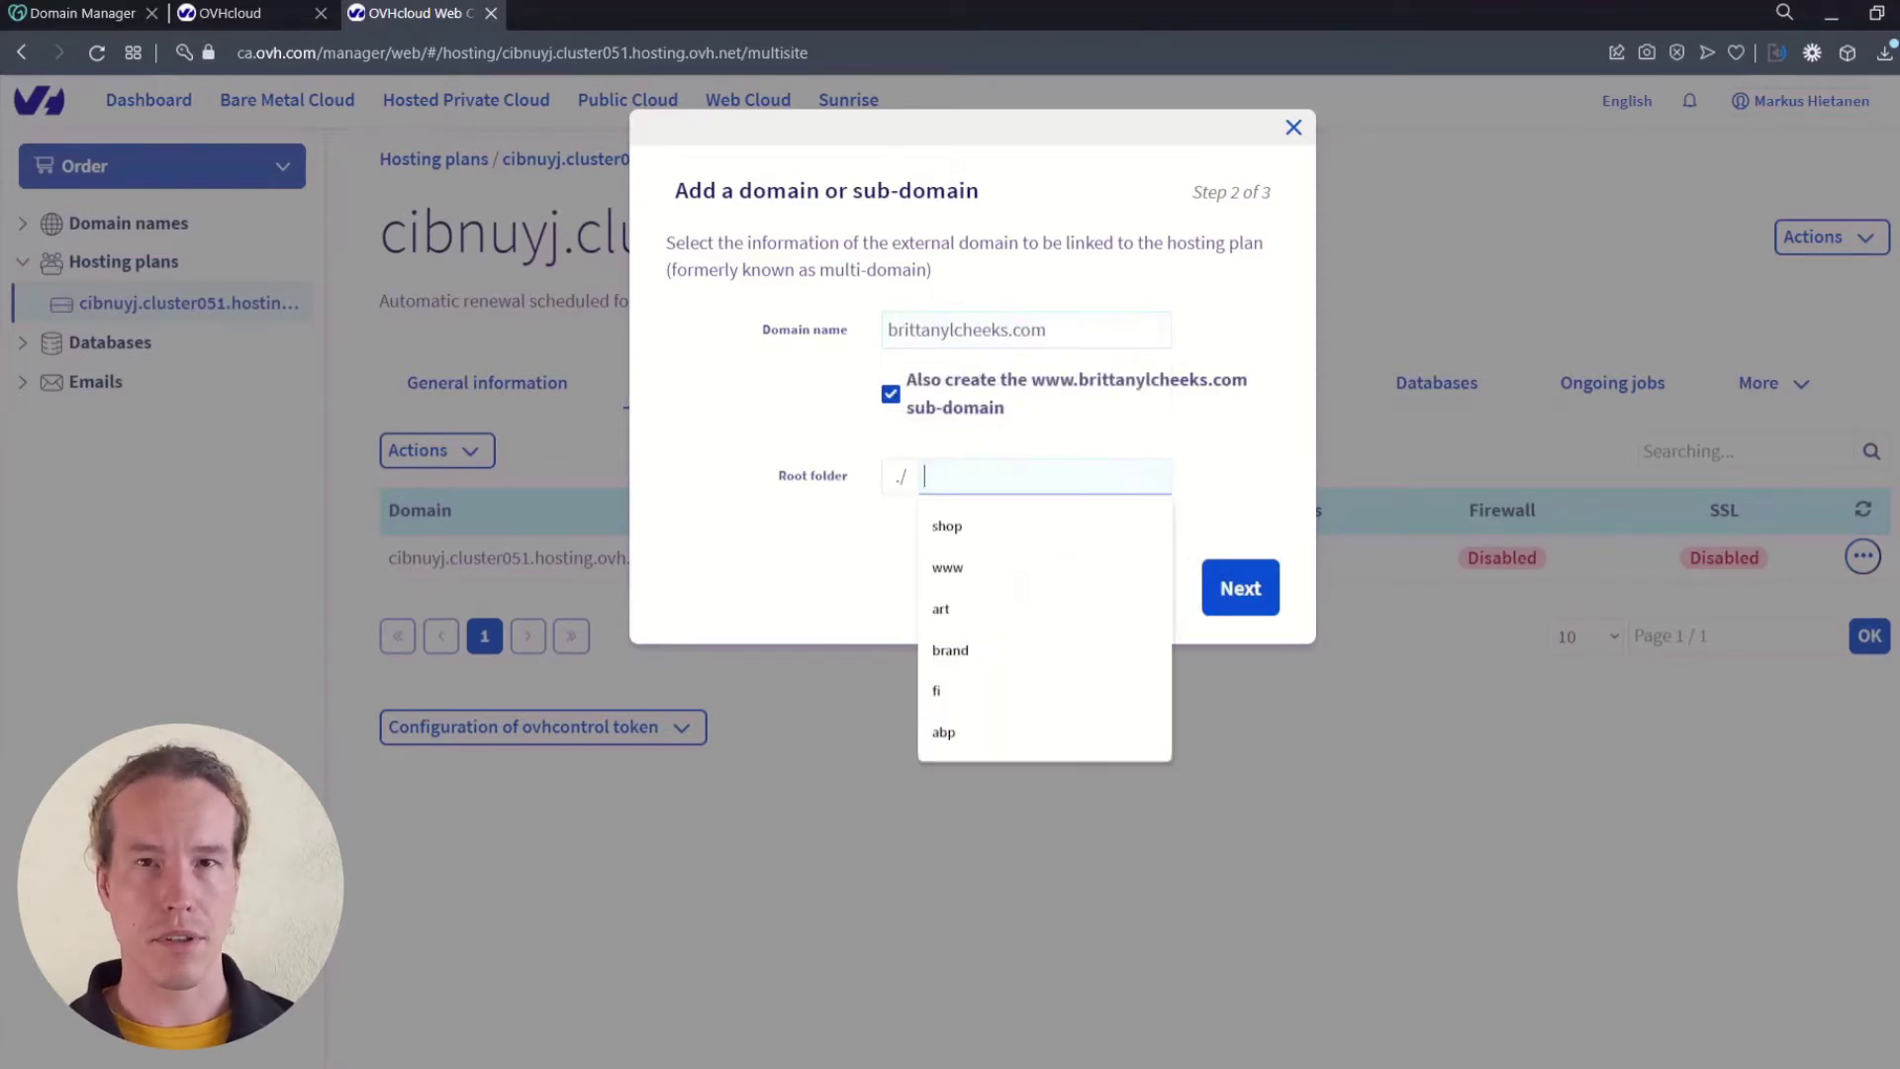
text(www)
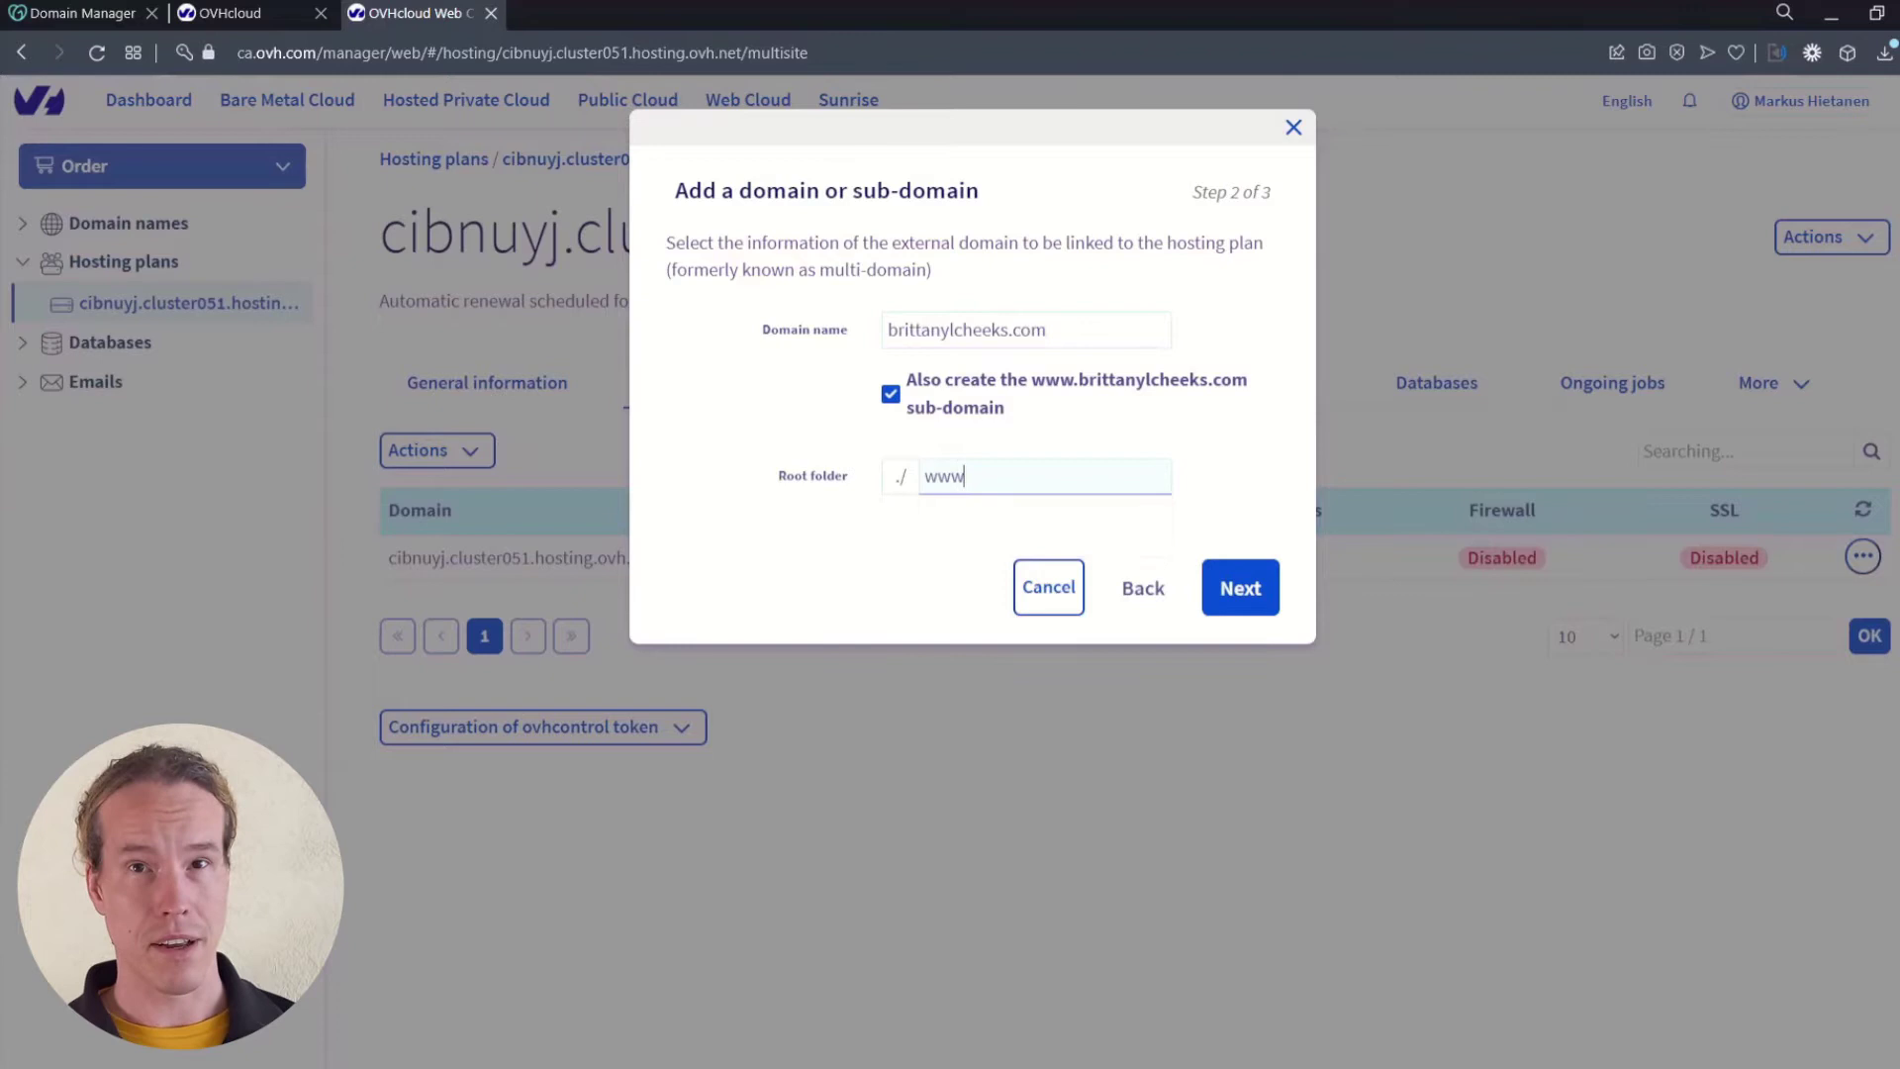
click(1233, 594)
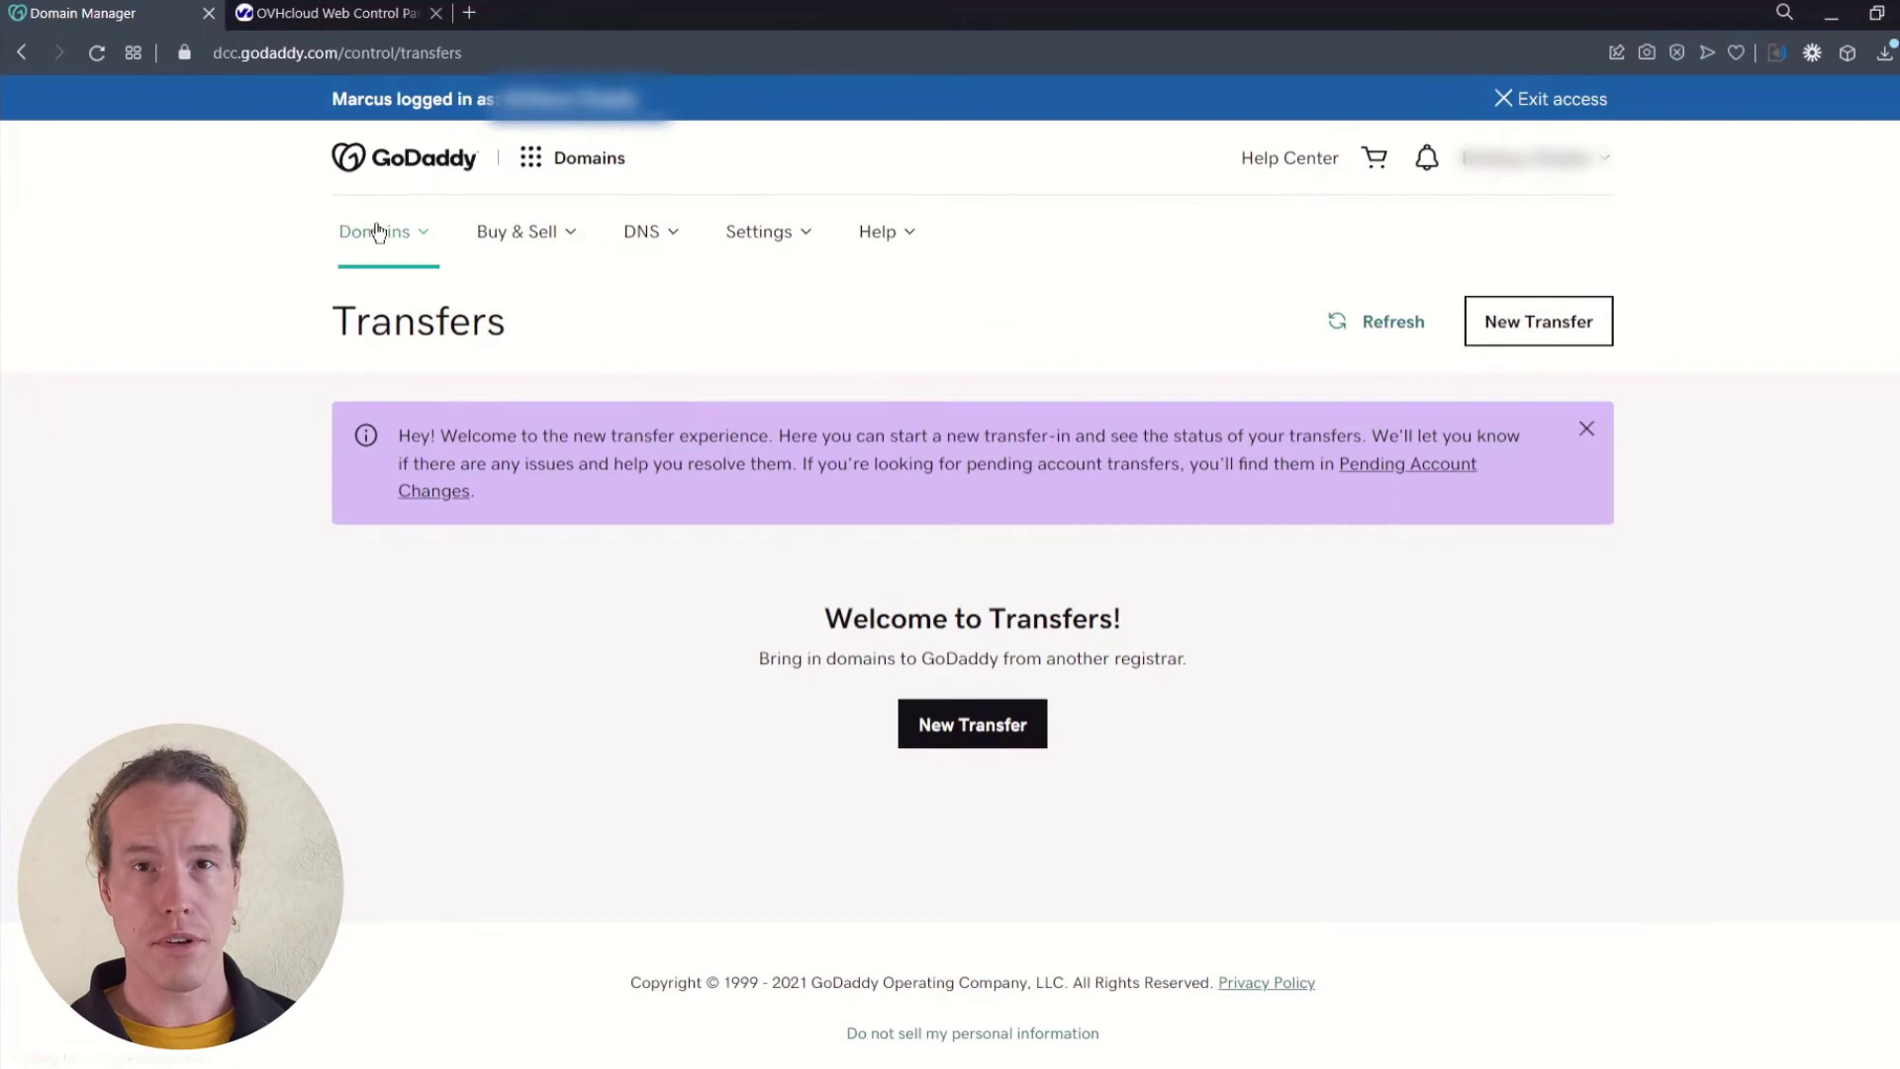
- In GoDaddy, open the client's domain settings from the list of all domains and go to its DNS records
click(376, 231)
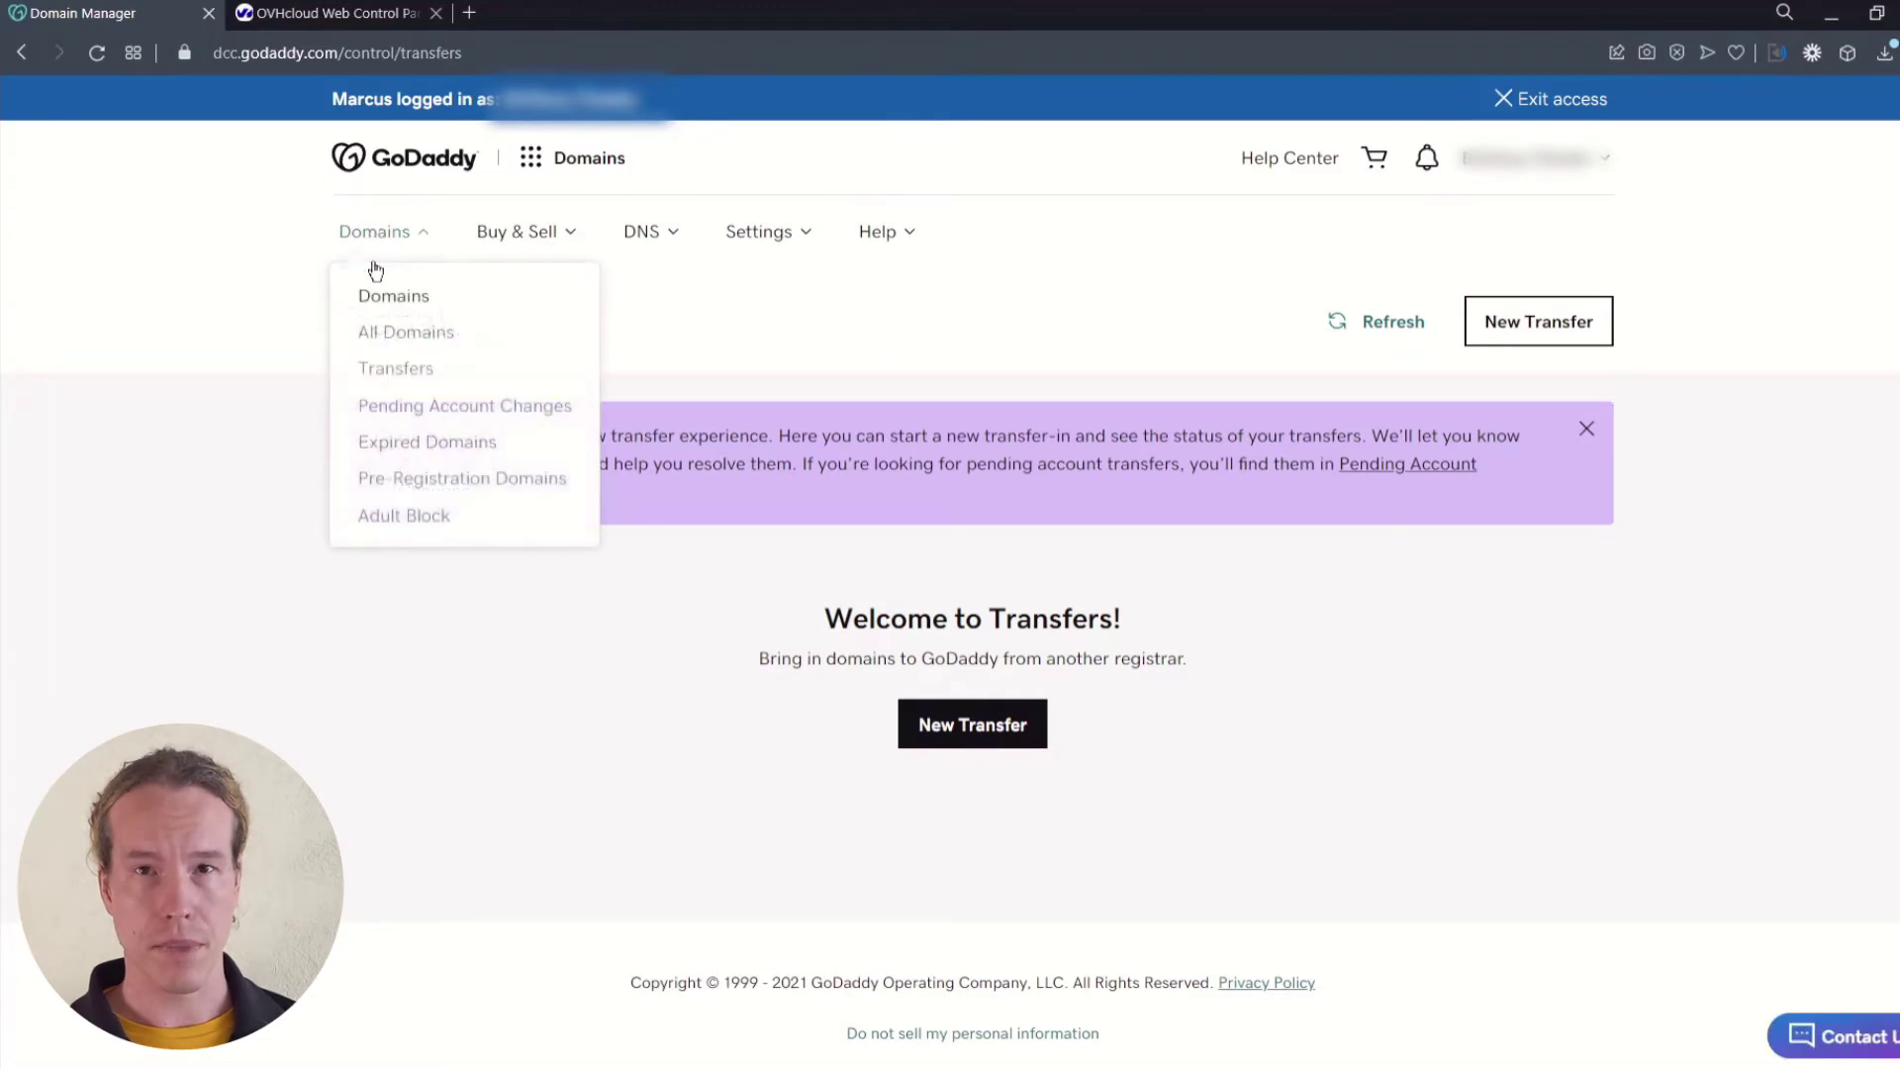
click(422, 339)
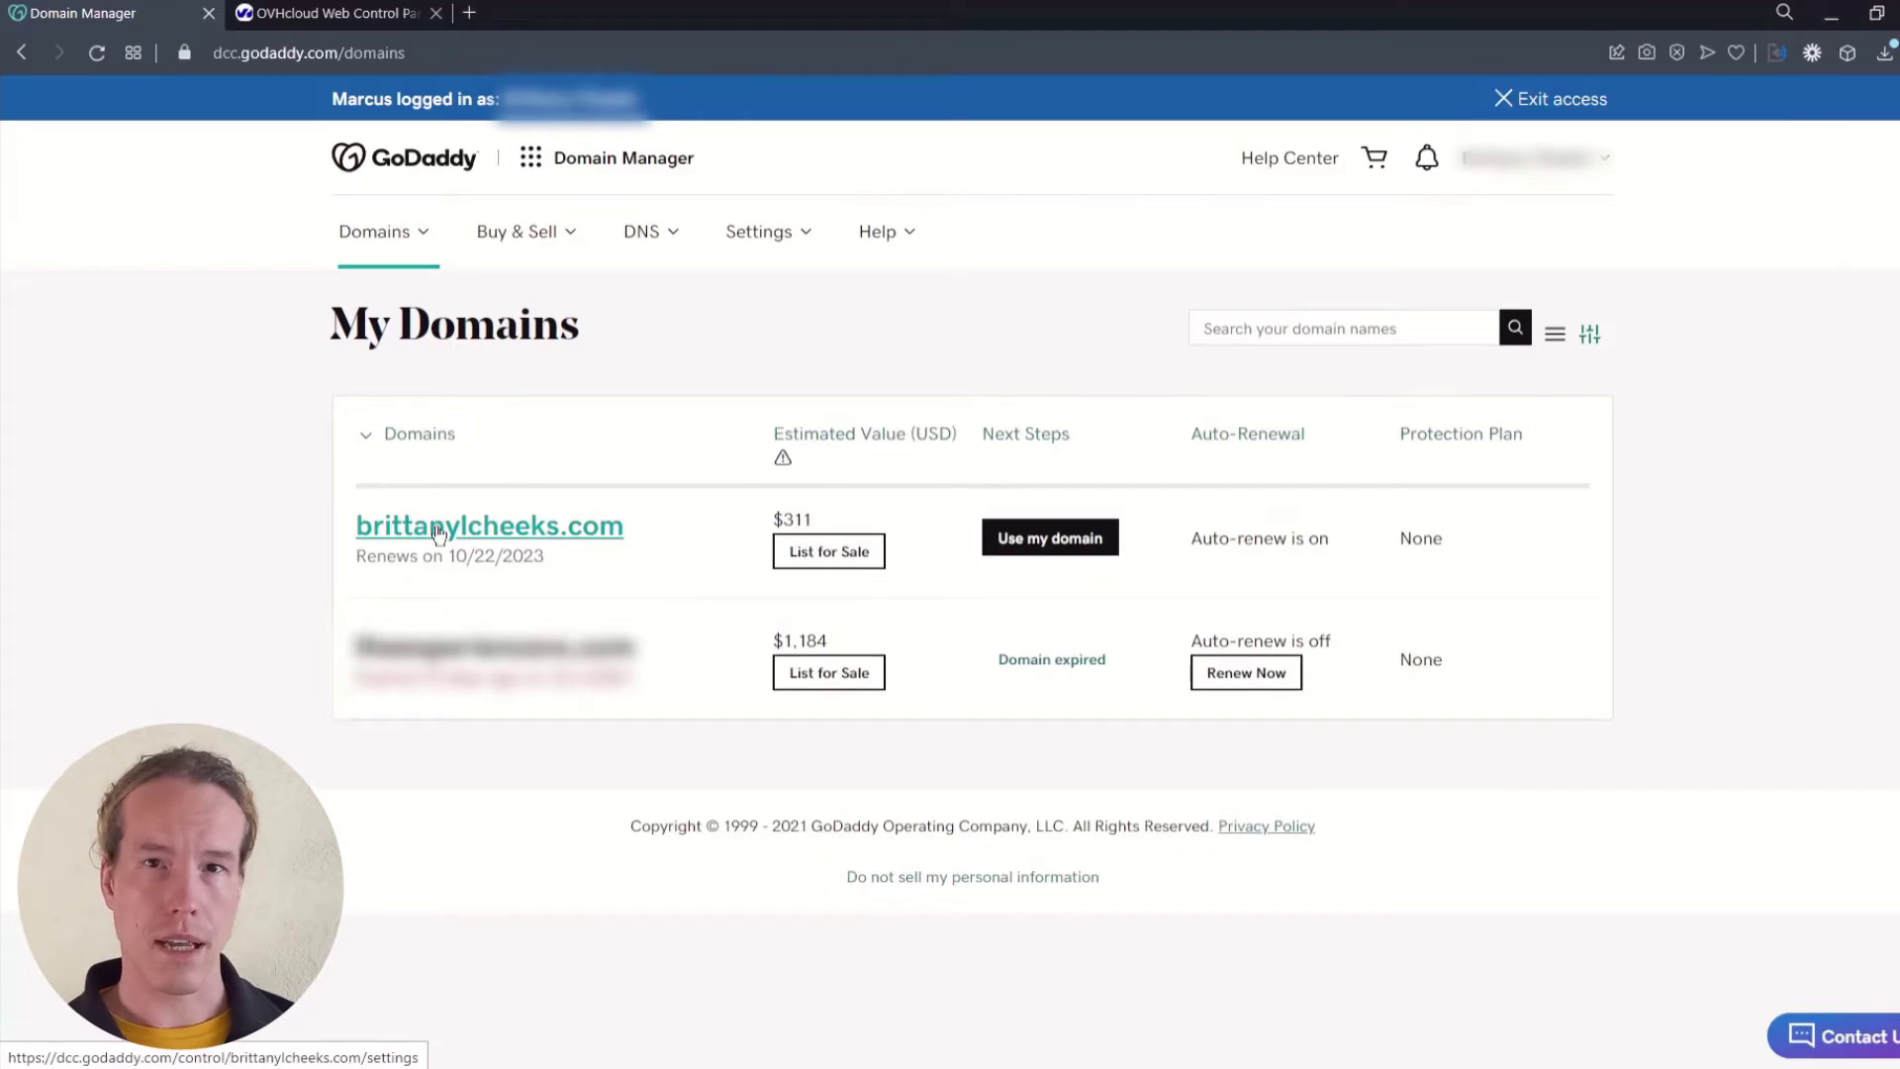
click(416, 545)
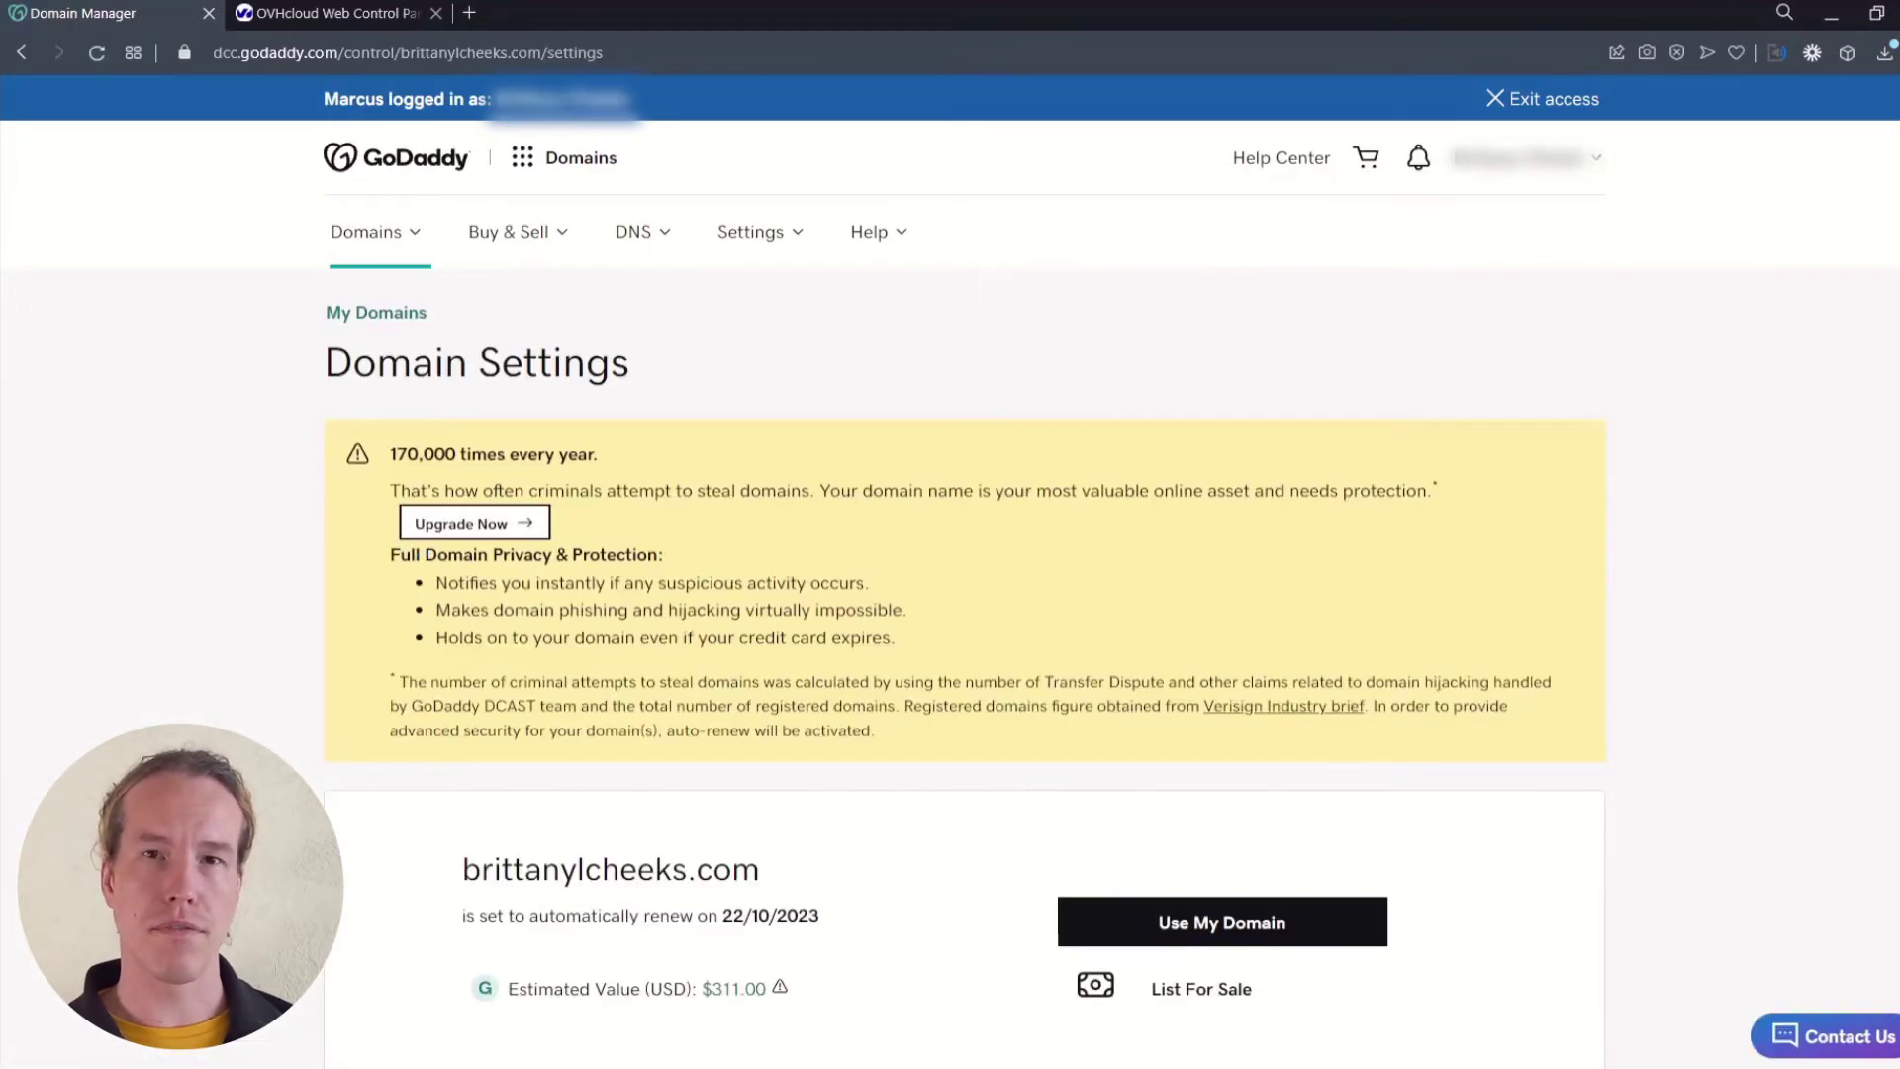
scroll(417, 545, down, 5)
scroll(964, 594, down, 14)
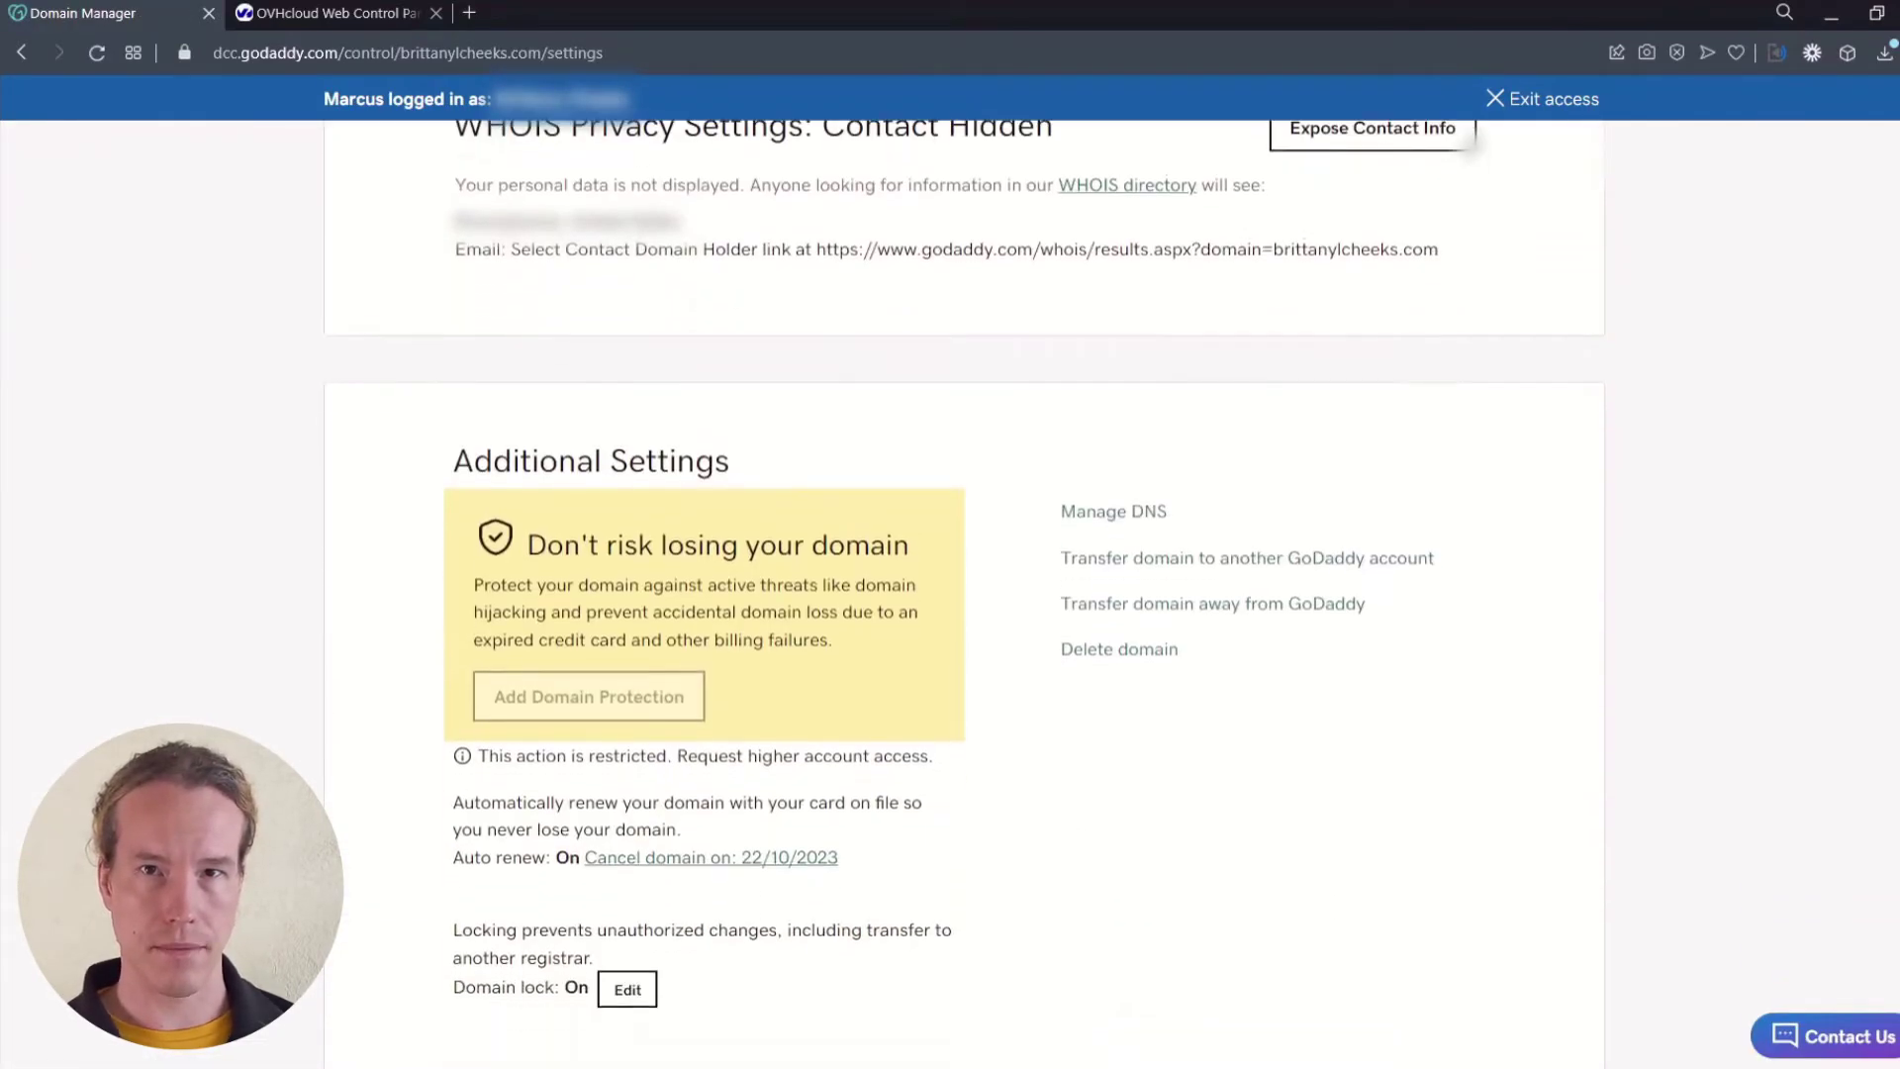
scroll(401, 606, down, 2)
scroll(400, 606, up, 2)
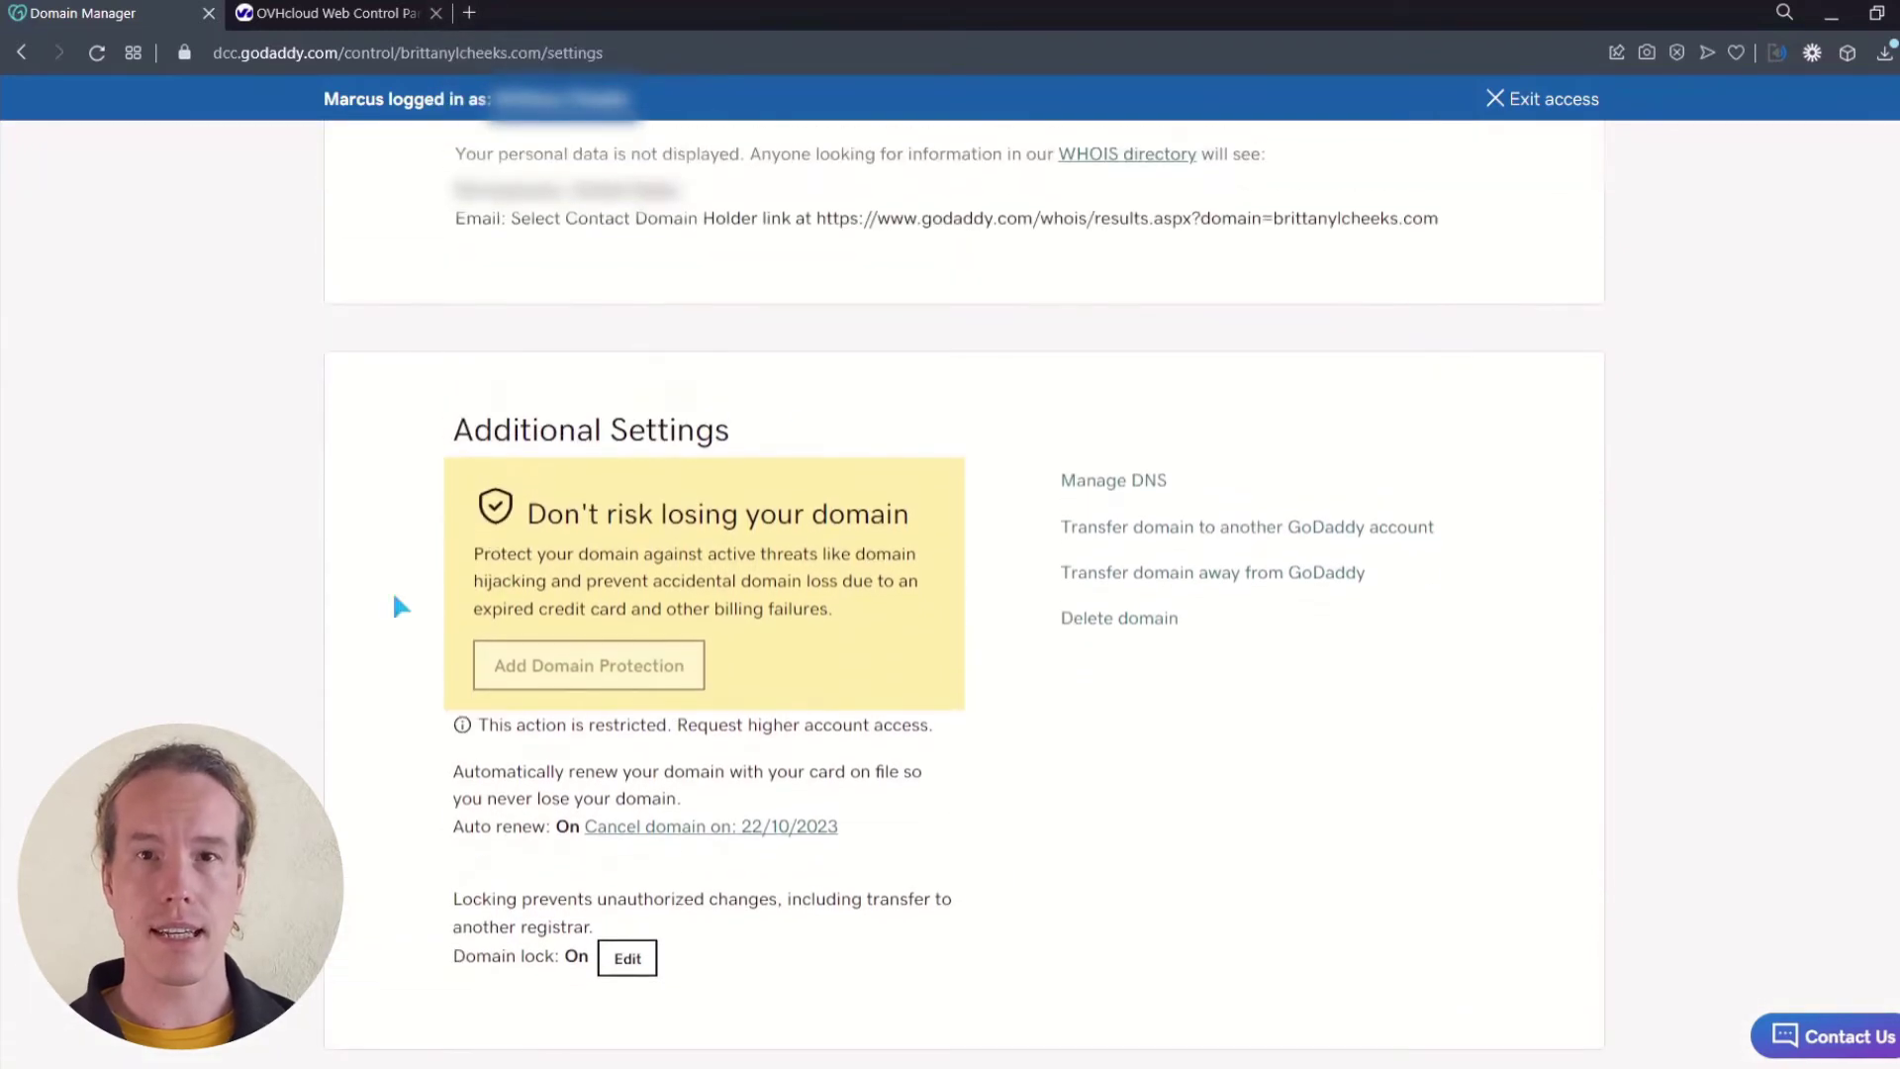
click(1120, 483)
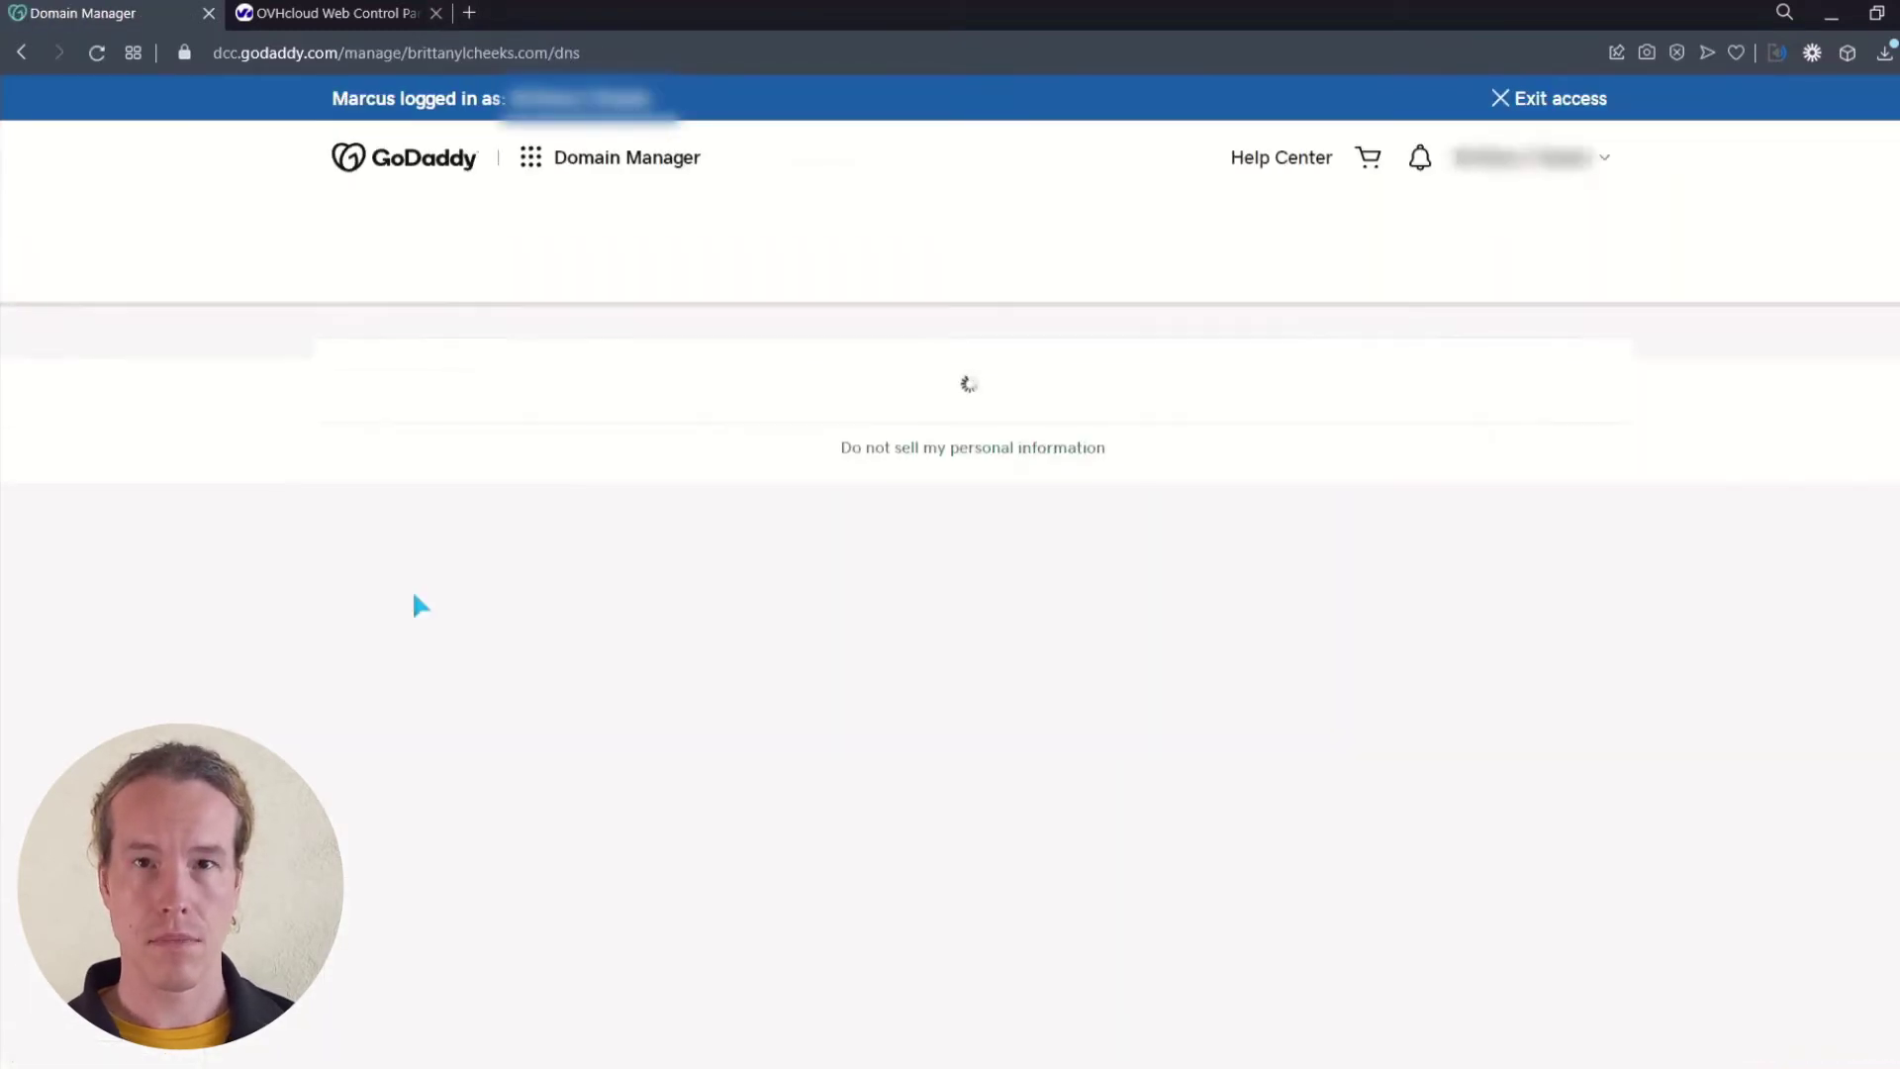
scroll(359, 791, down, 1)
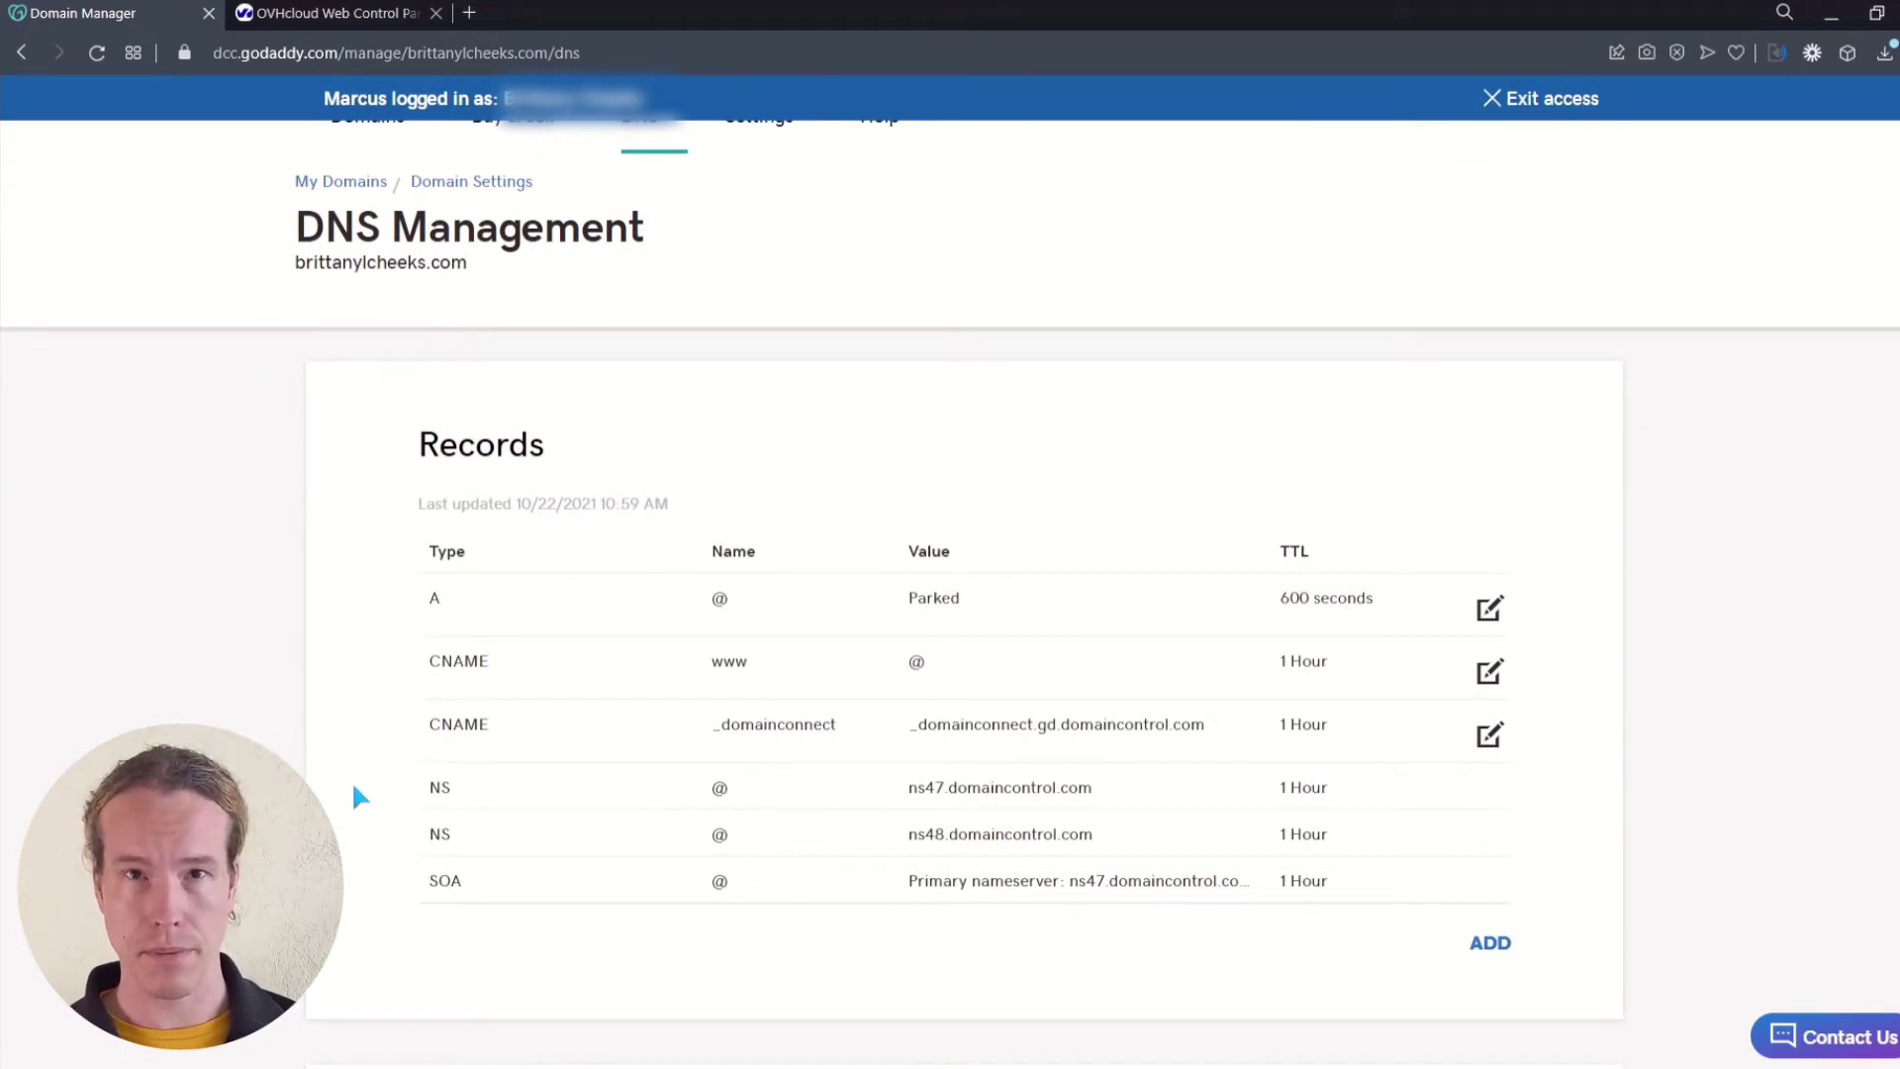
- Copy the TXT record verification value from OVHcloud's domain confirmation and return to the GoDaddy DNS records
click(348, 24)
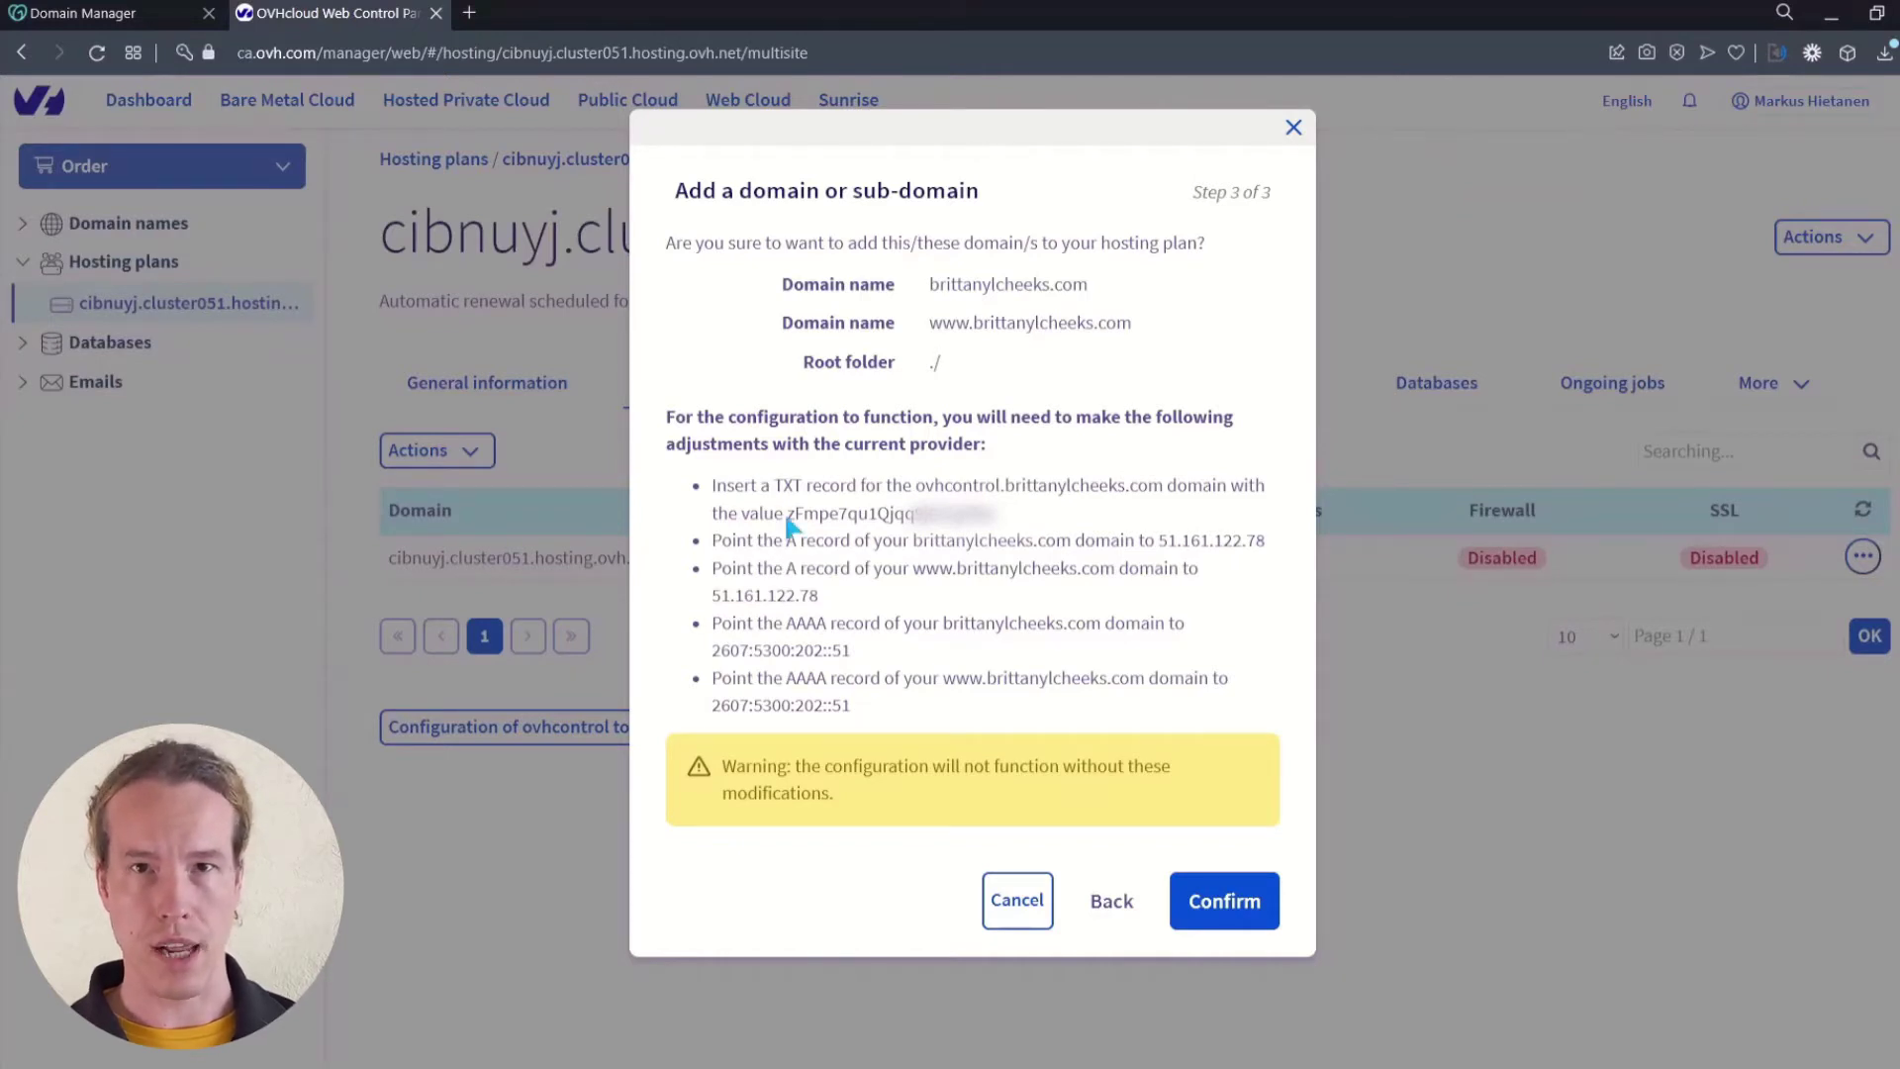
drag(787, 514, 1000, 518)
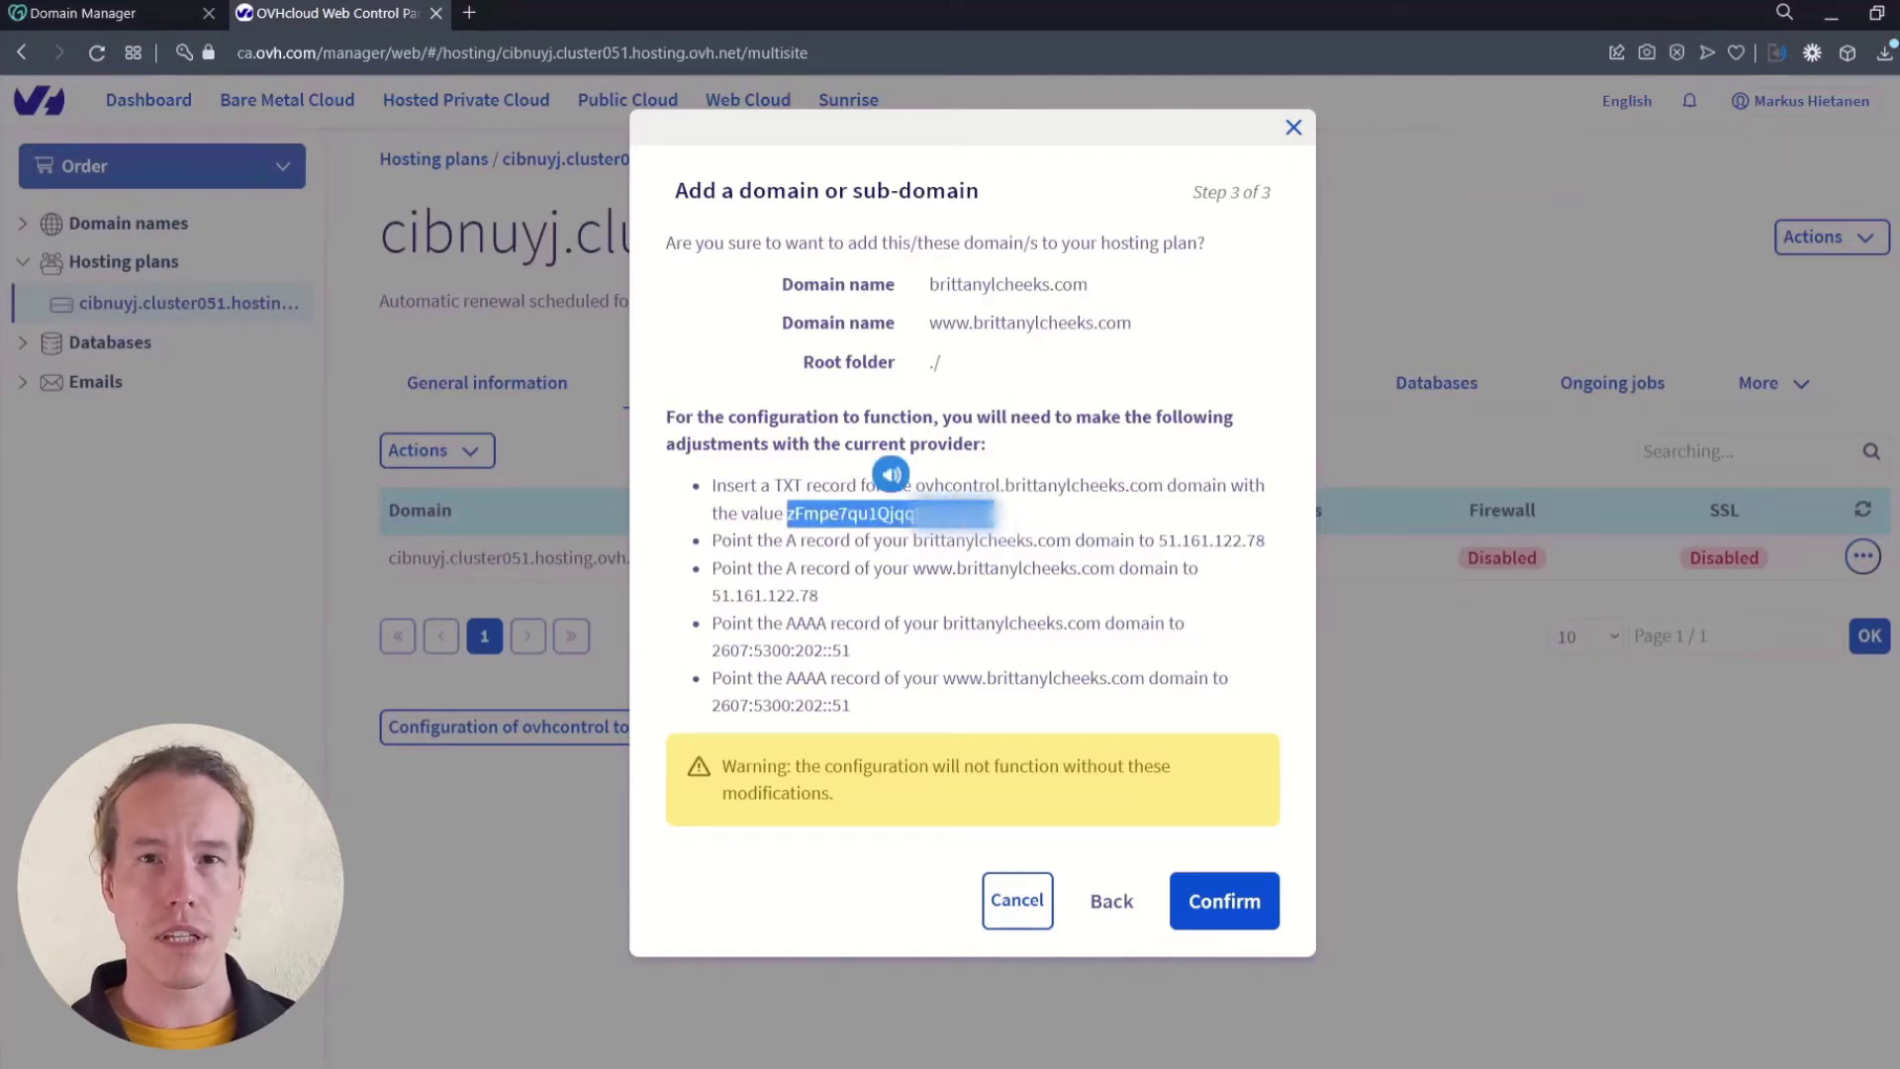
click(139, 9)
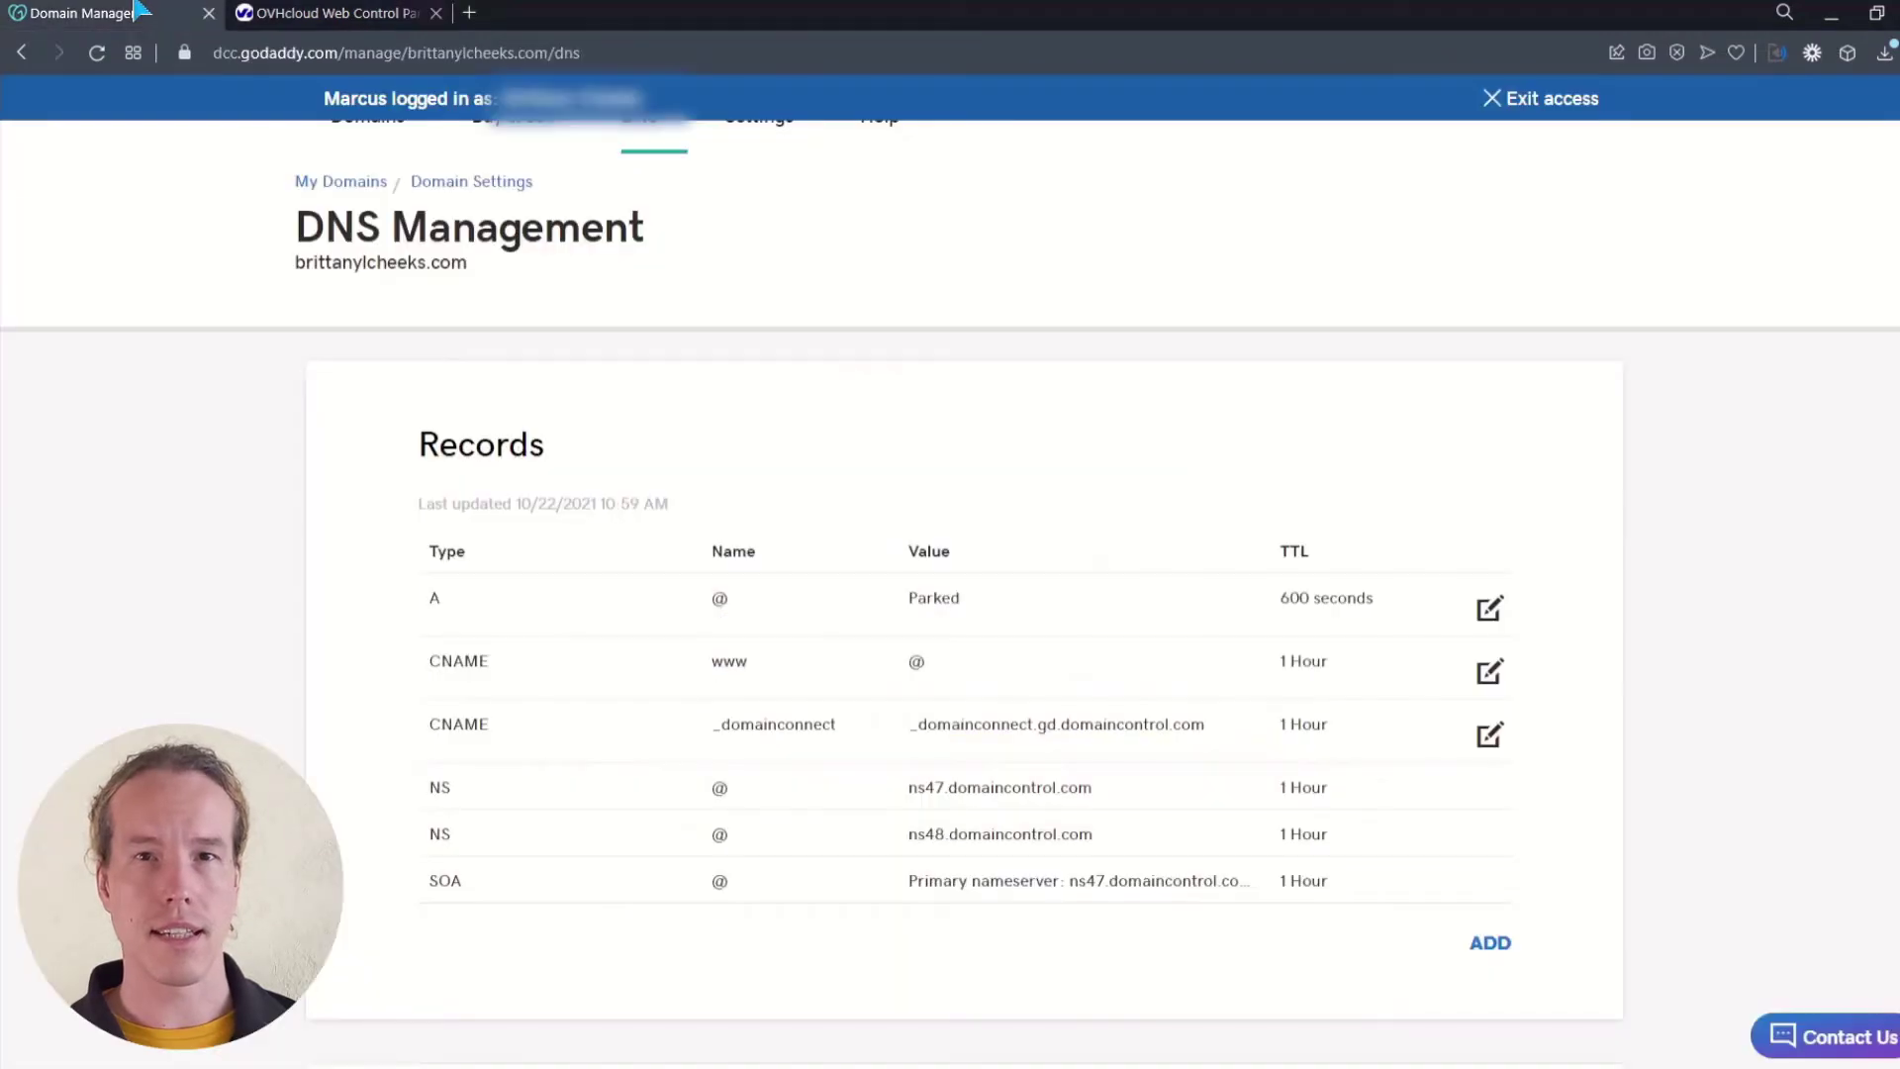
- Add a TXT DNS record with host @, paste the copied OVHcloud verification value into it, and save it
click(1484, 941)
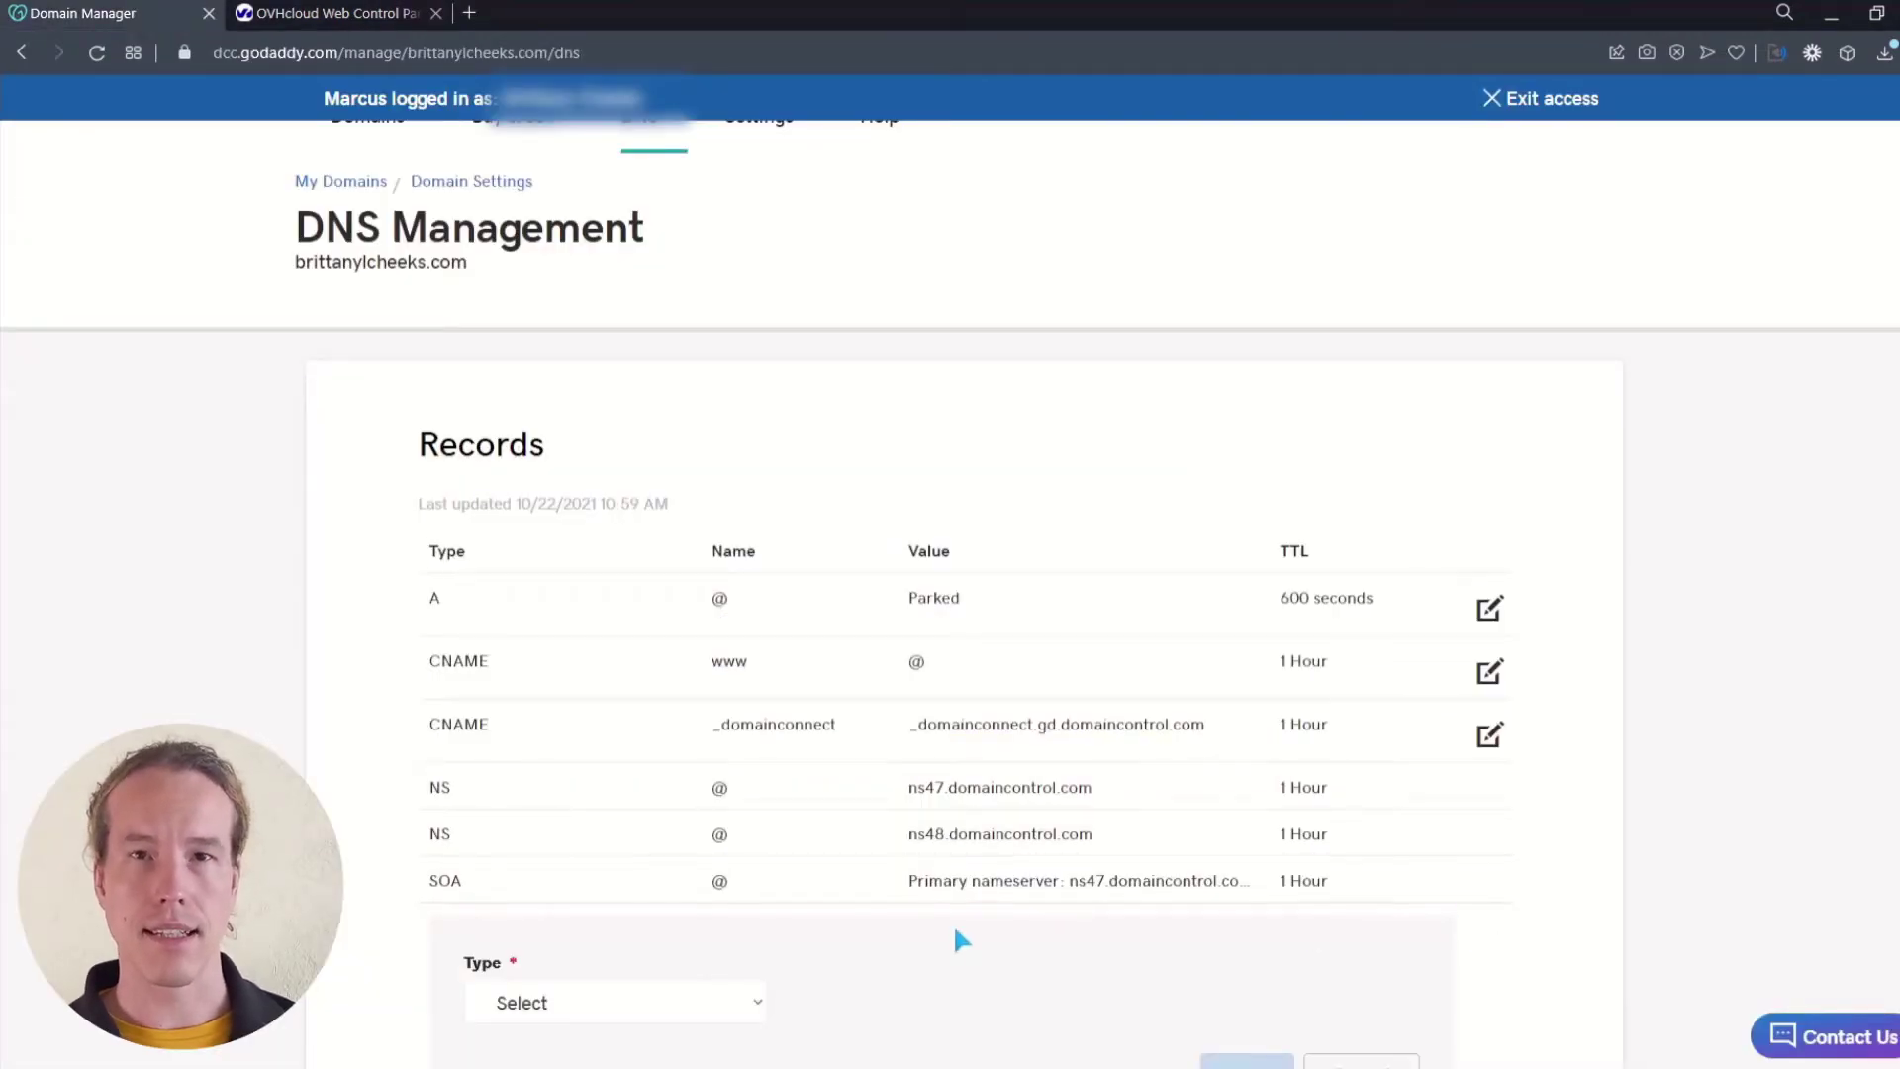
scroll(953, 923, down, 3)
click(659, 694)
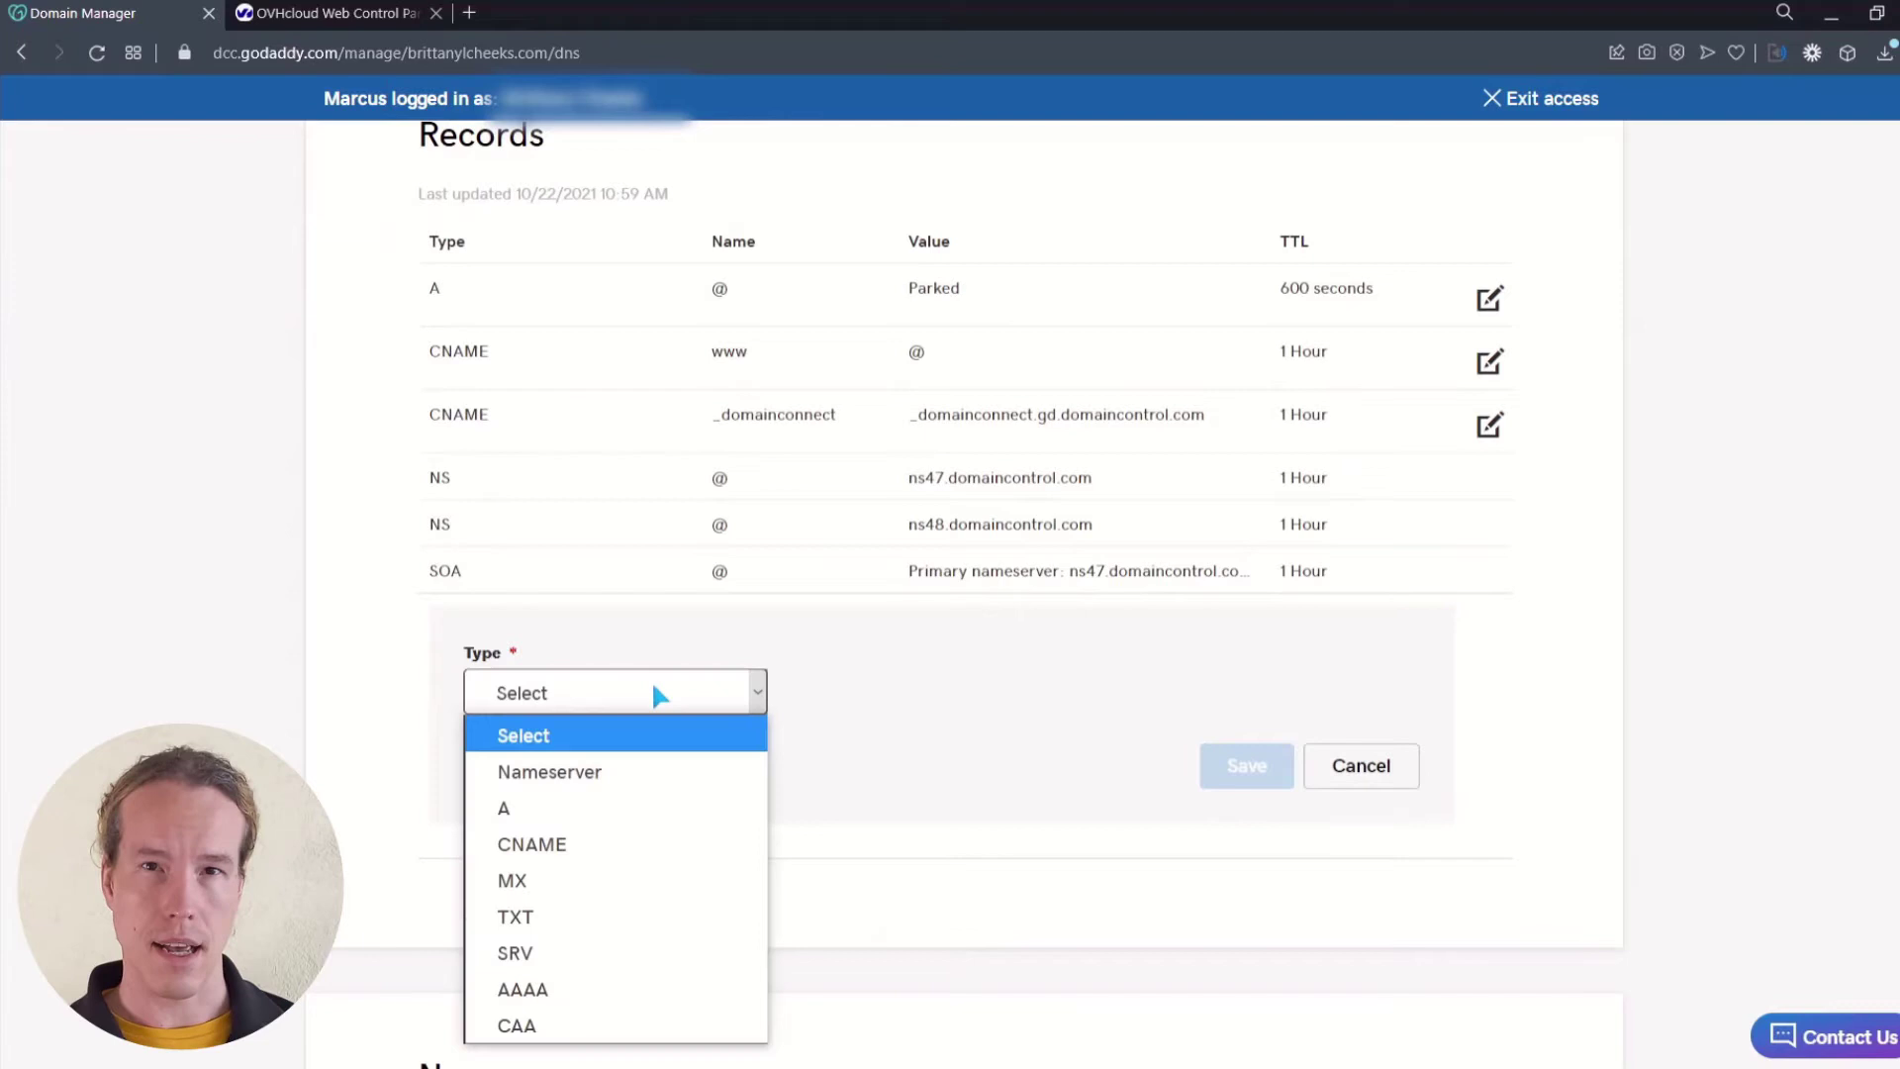
click(632, 916)
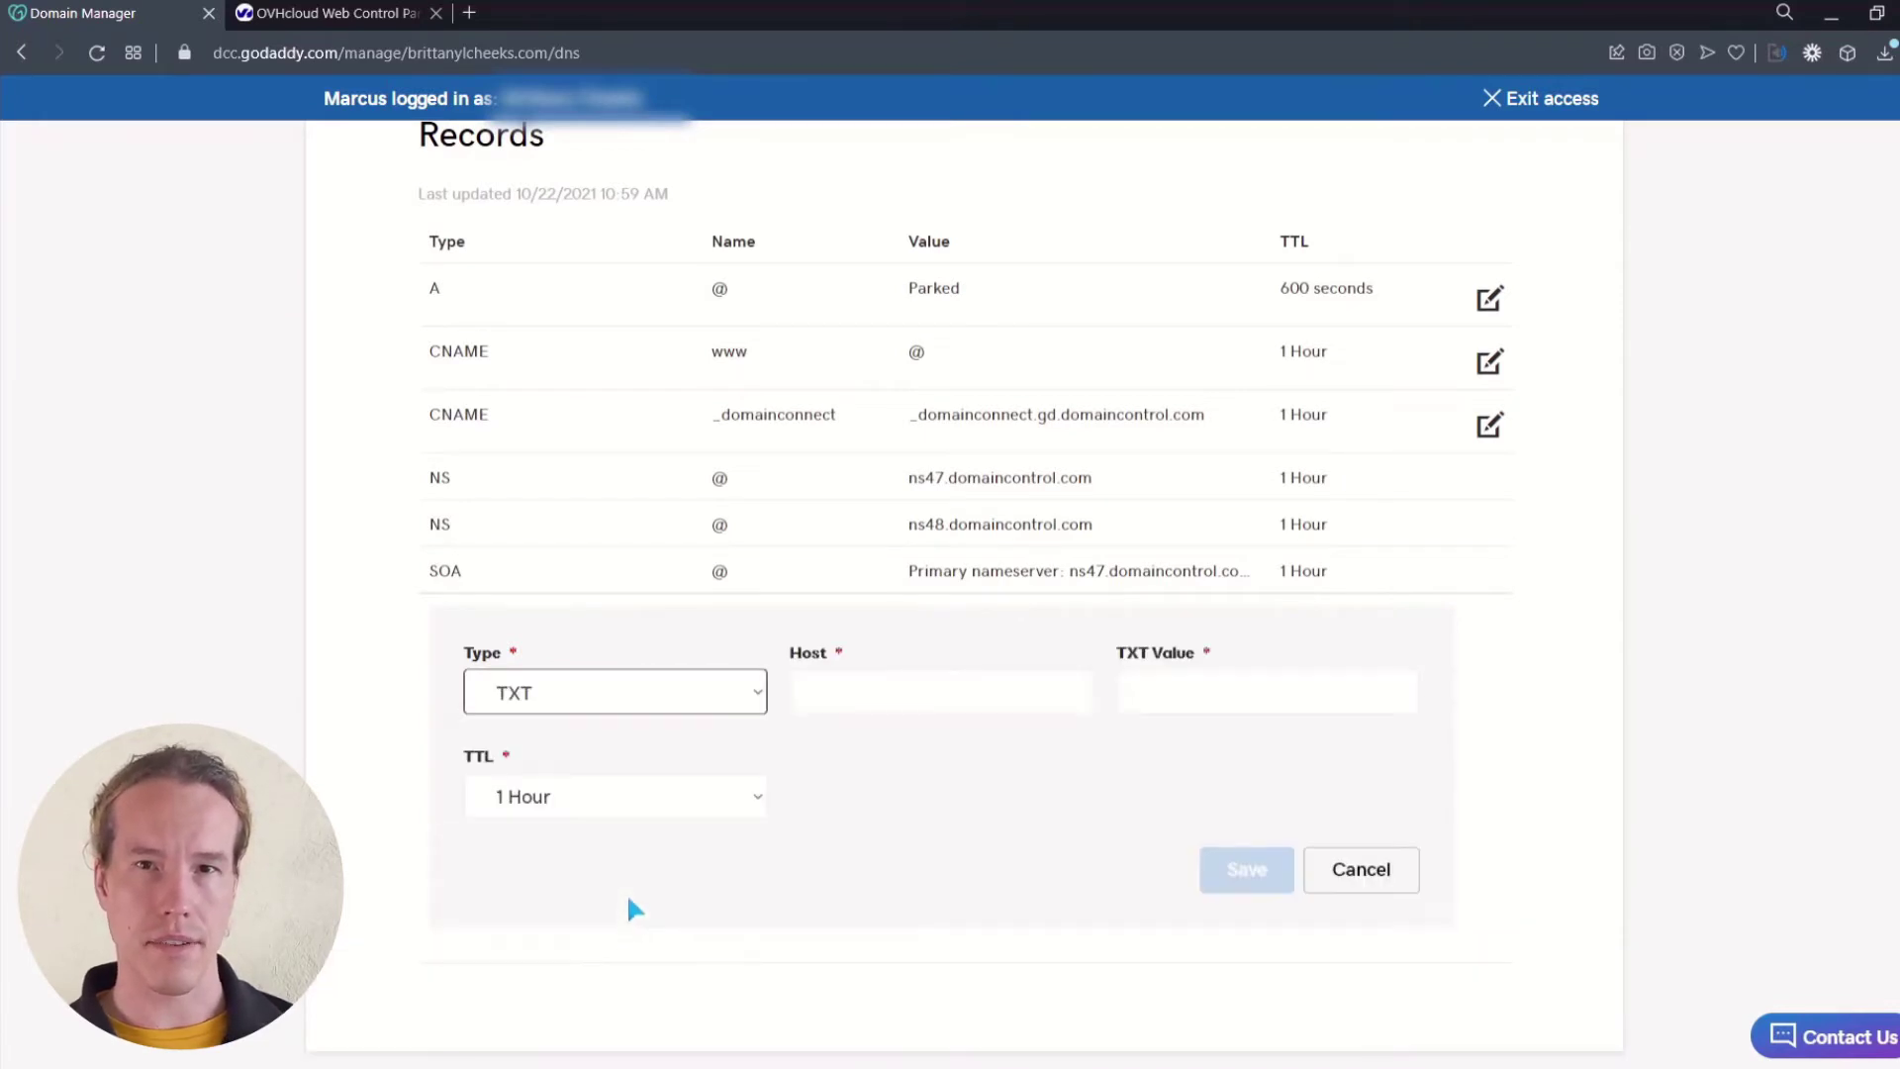
click(1187, 693)
key(ctrl+v)
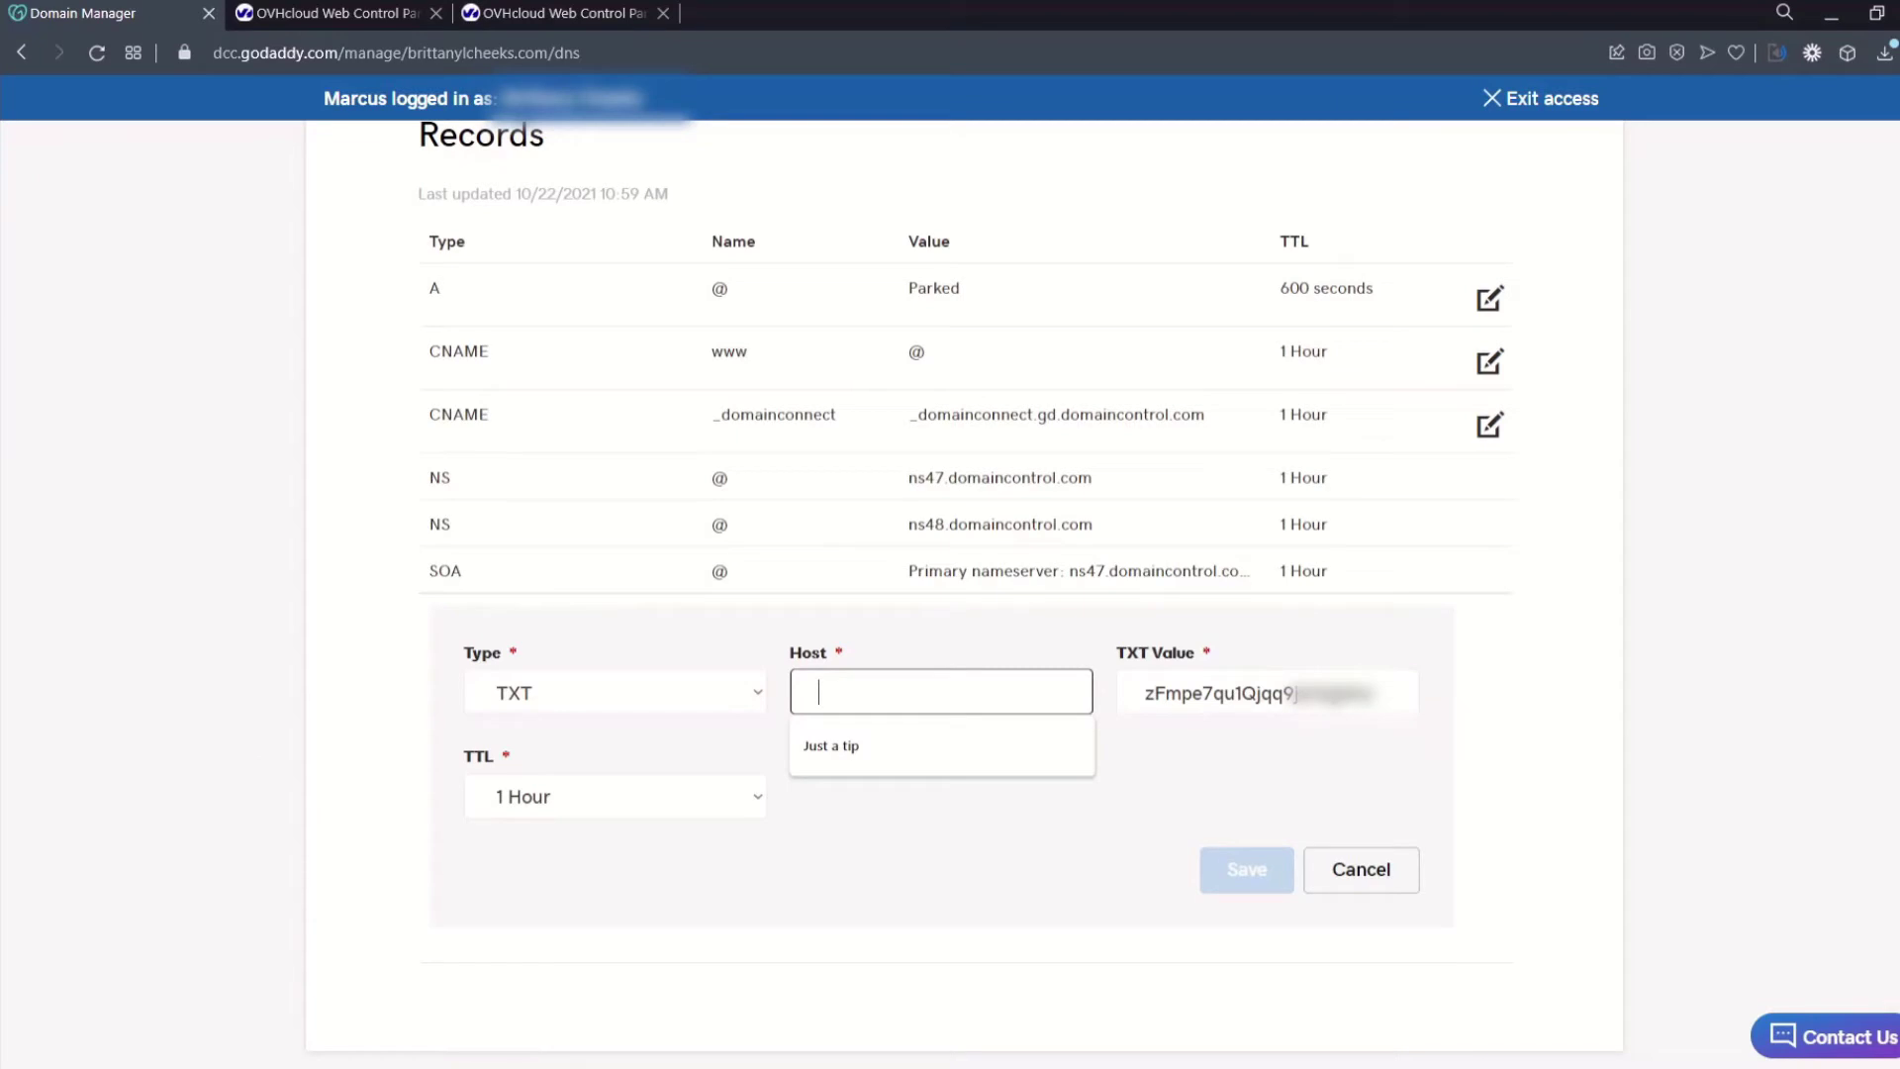
text(@)
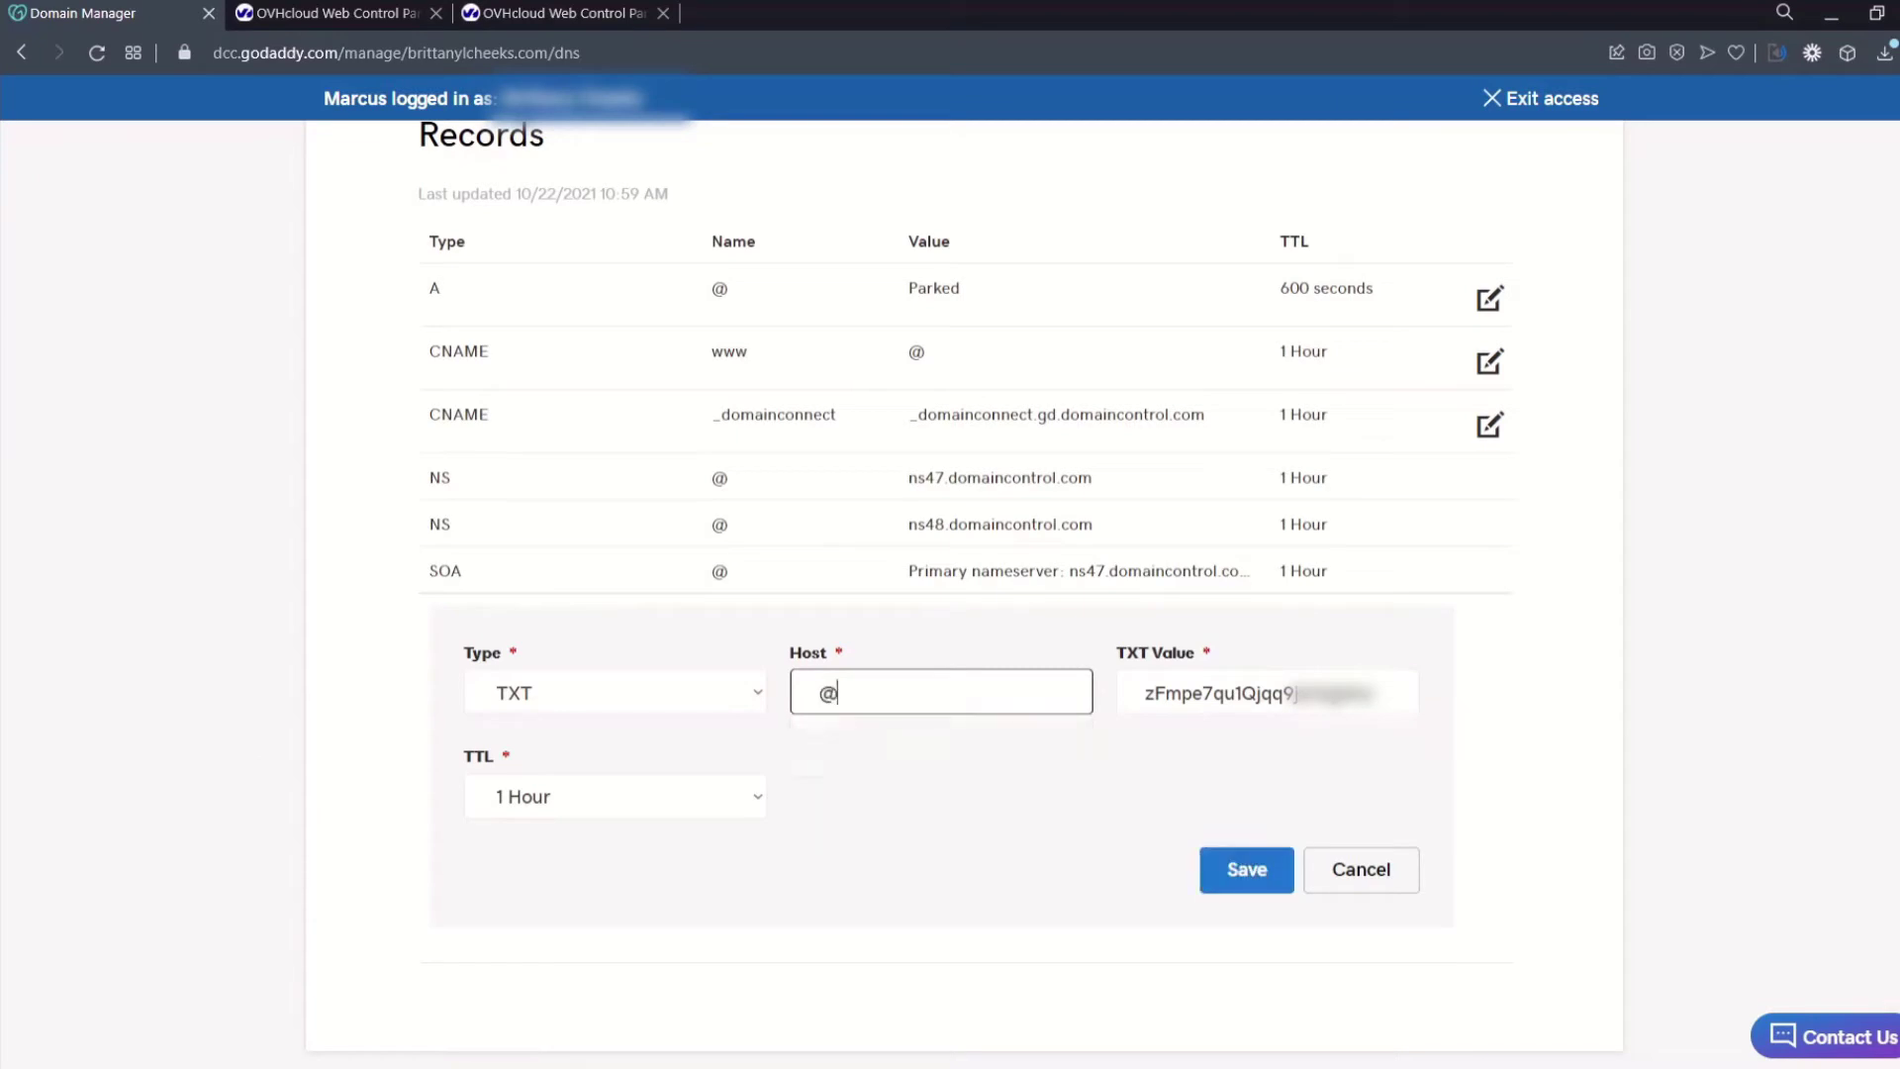
click(1237, 876)
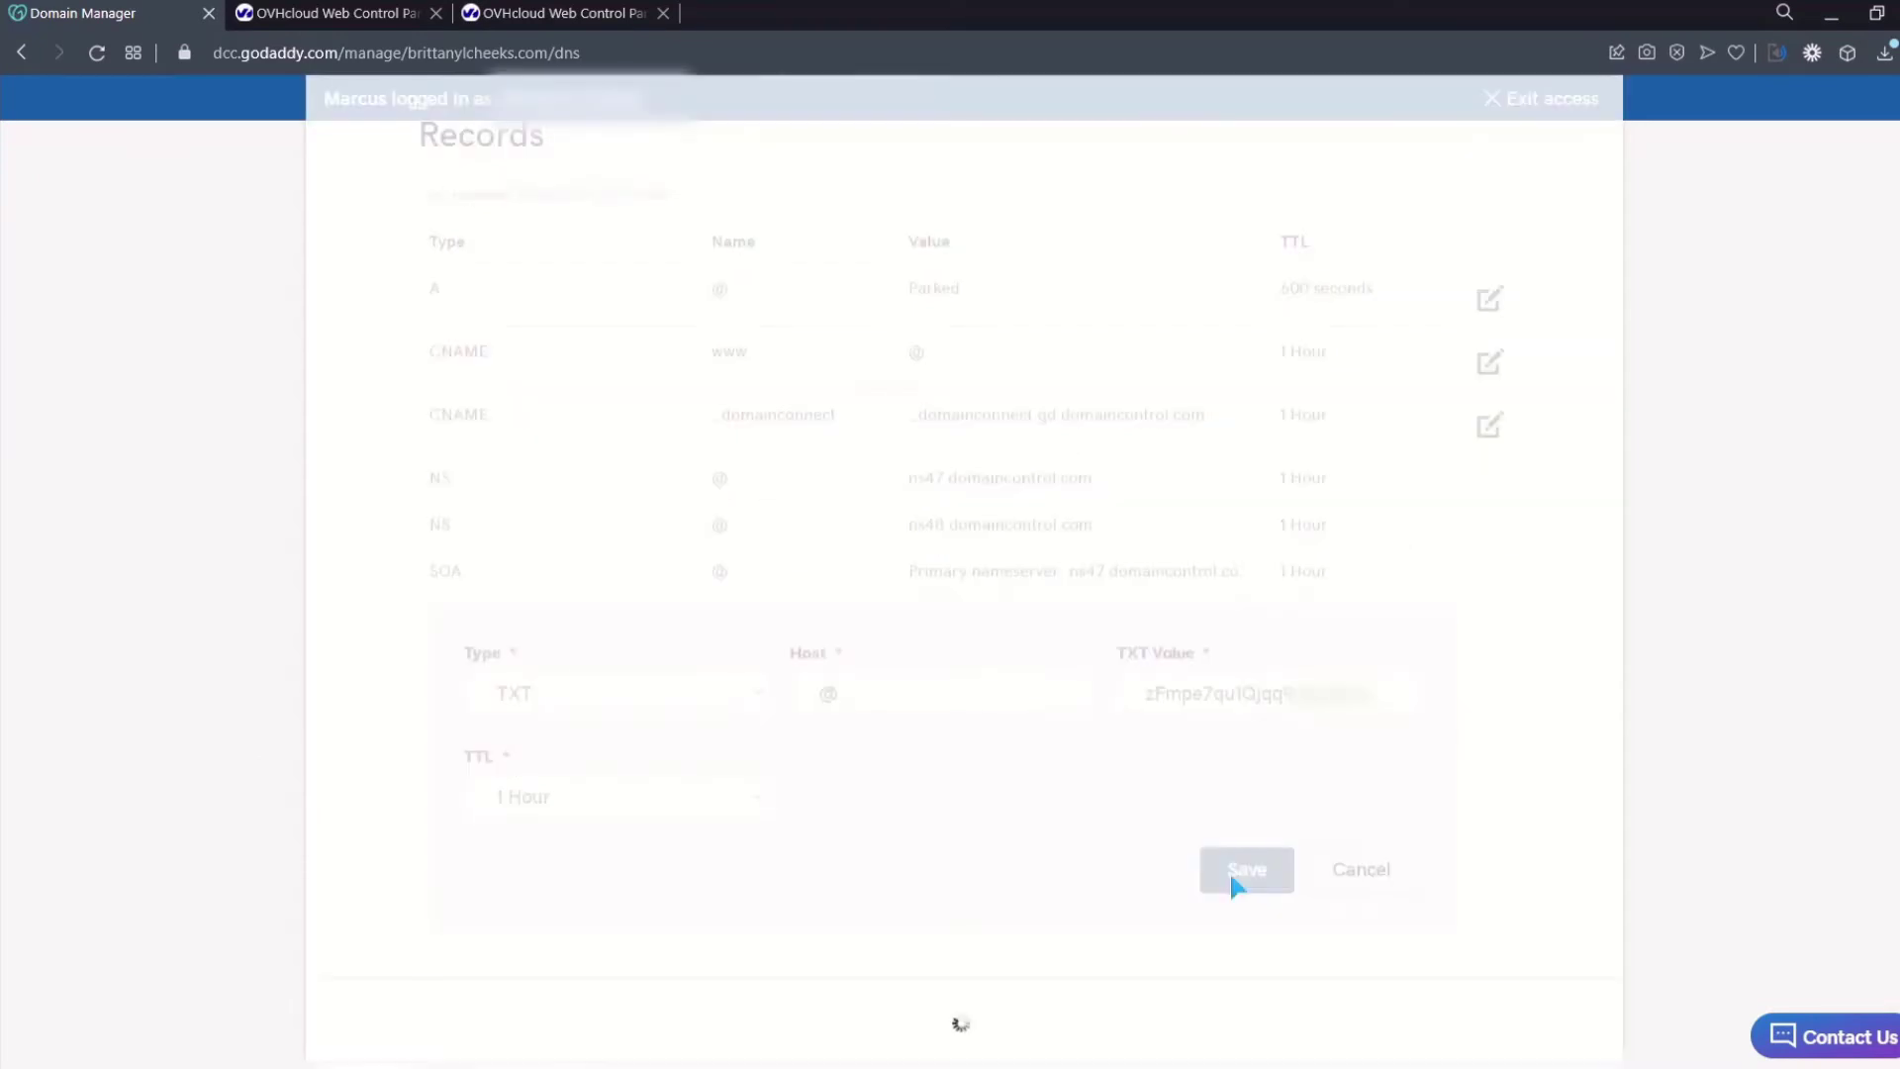
- Copy the A record address from OVHcloud's confirmation and point the GoDaddy A record for host @ to 51.161.122.78
click(338, 8)
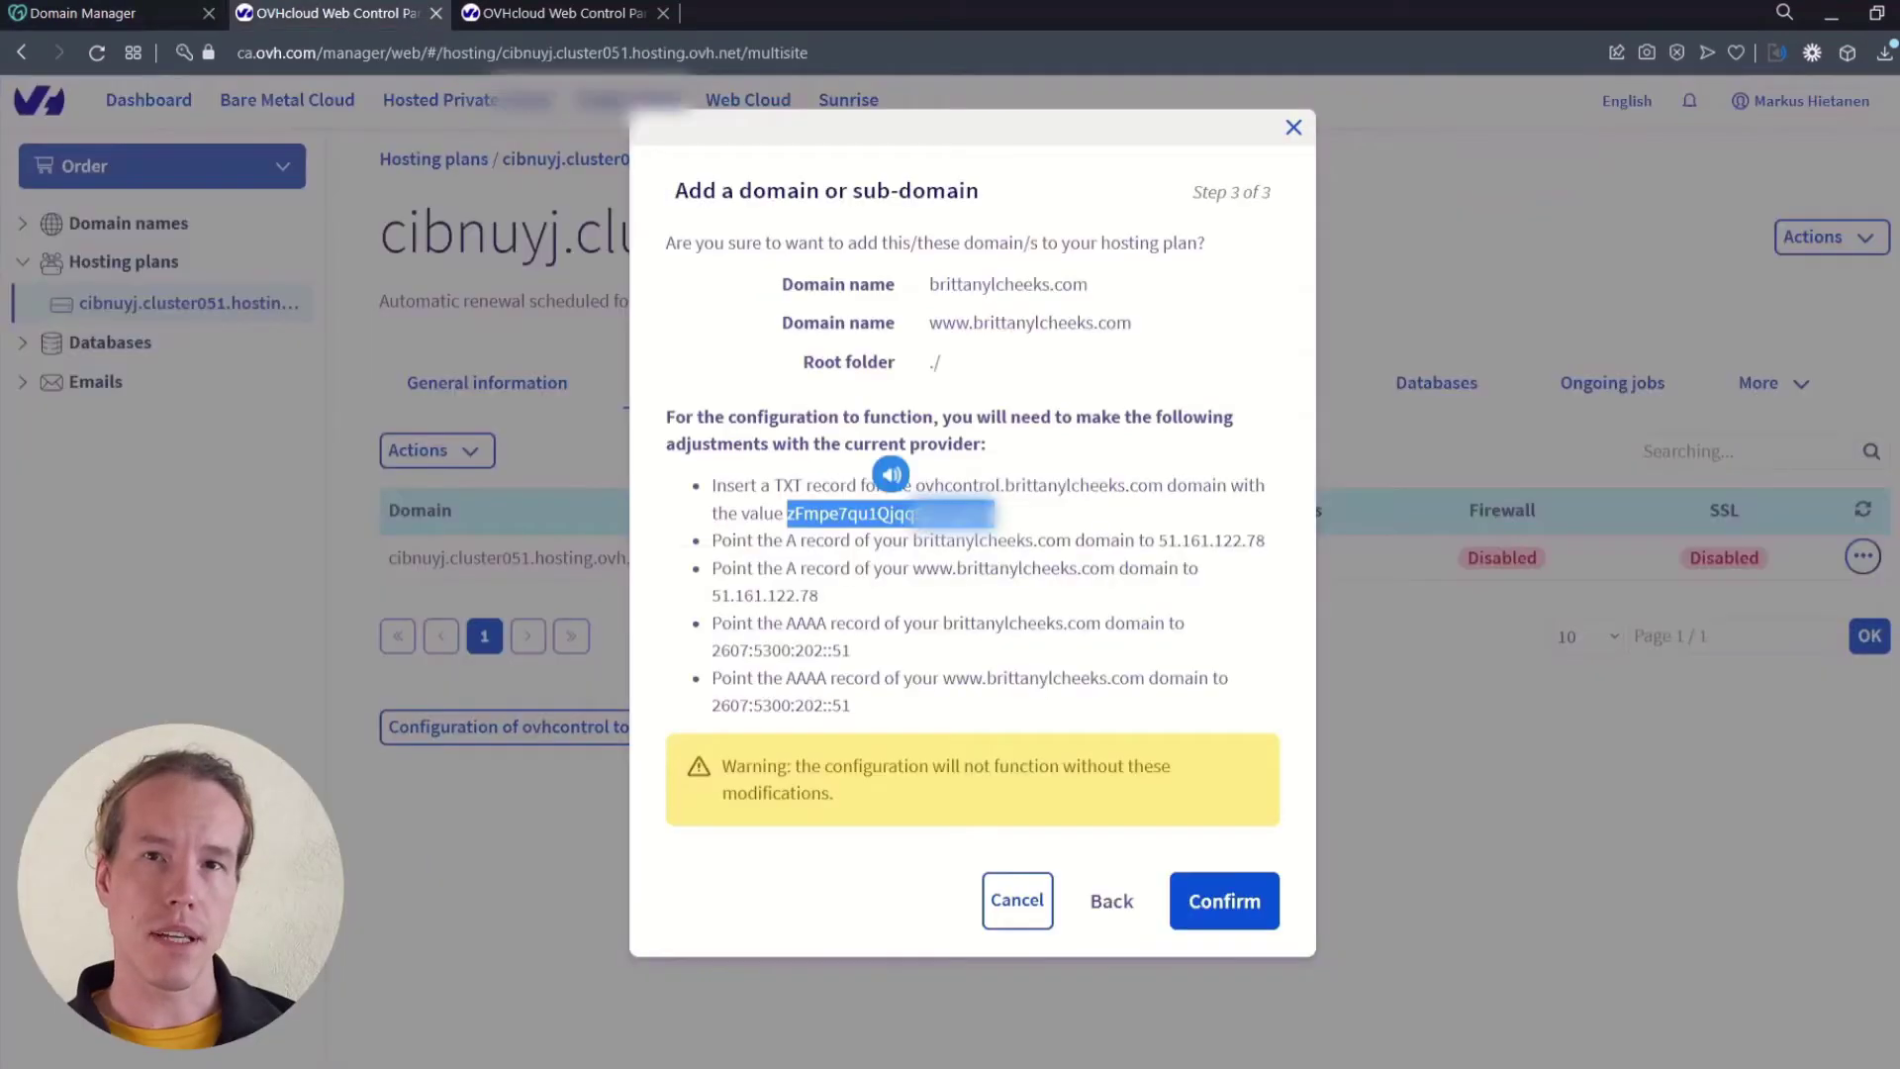
drag(1159, 540, 1214, 540)
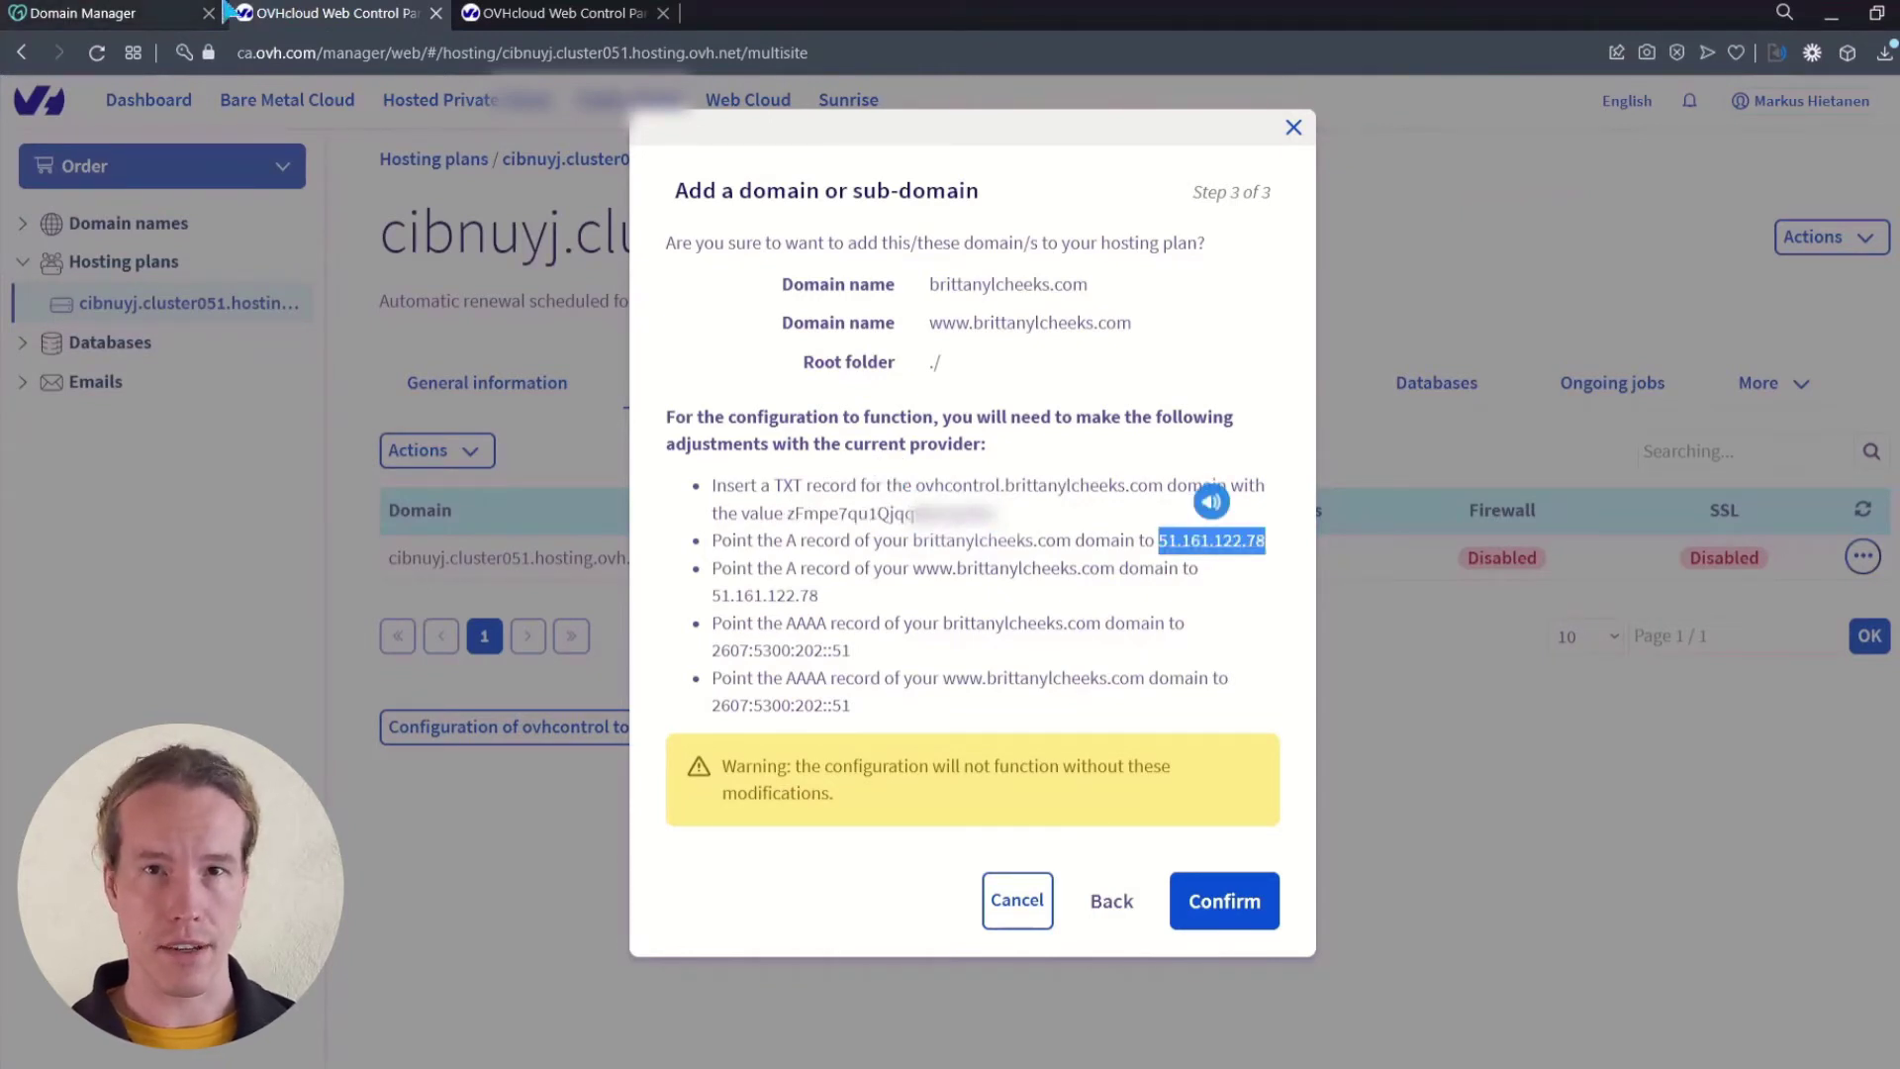
click(109, 13)
scroll(732, 698, up, 2)
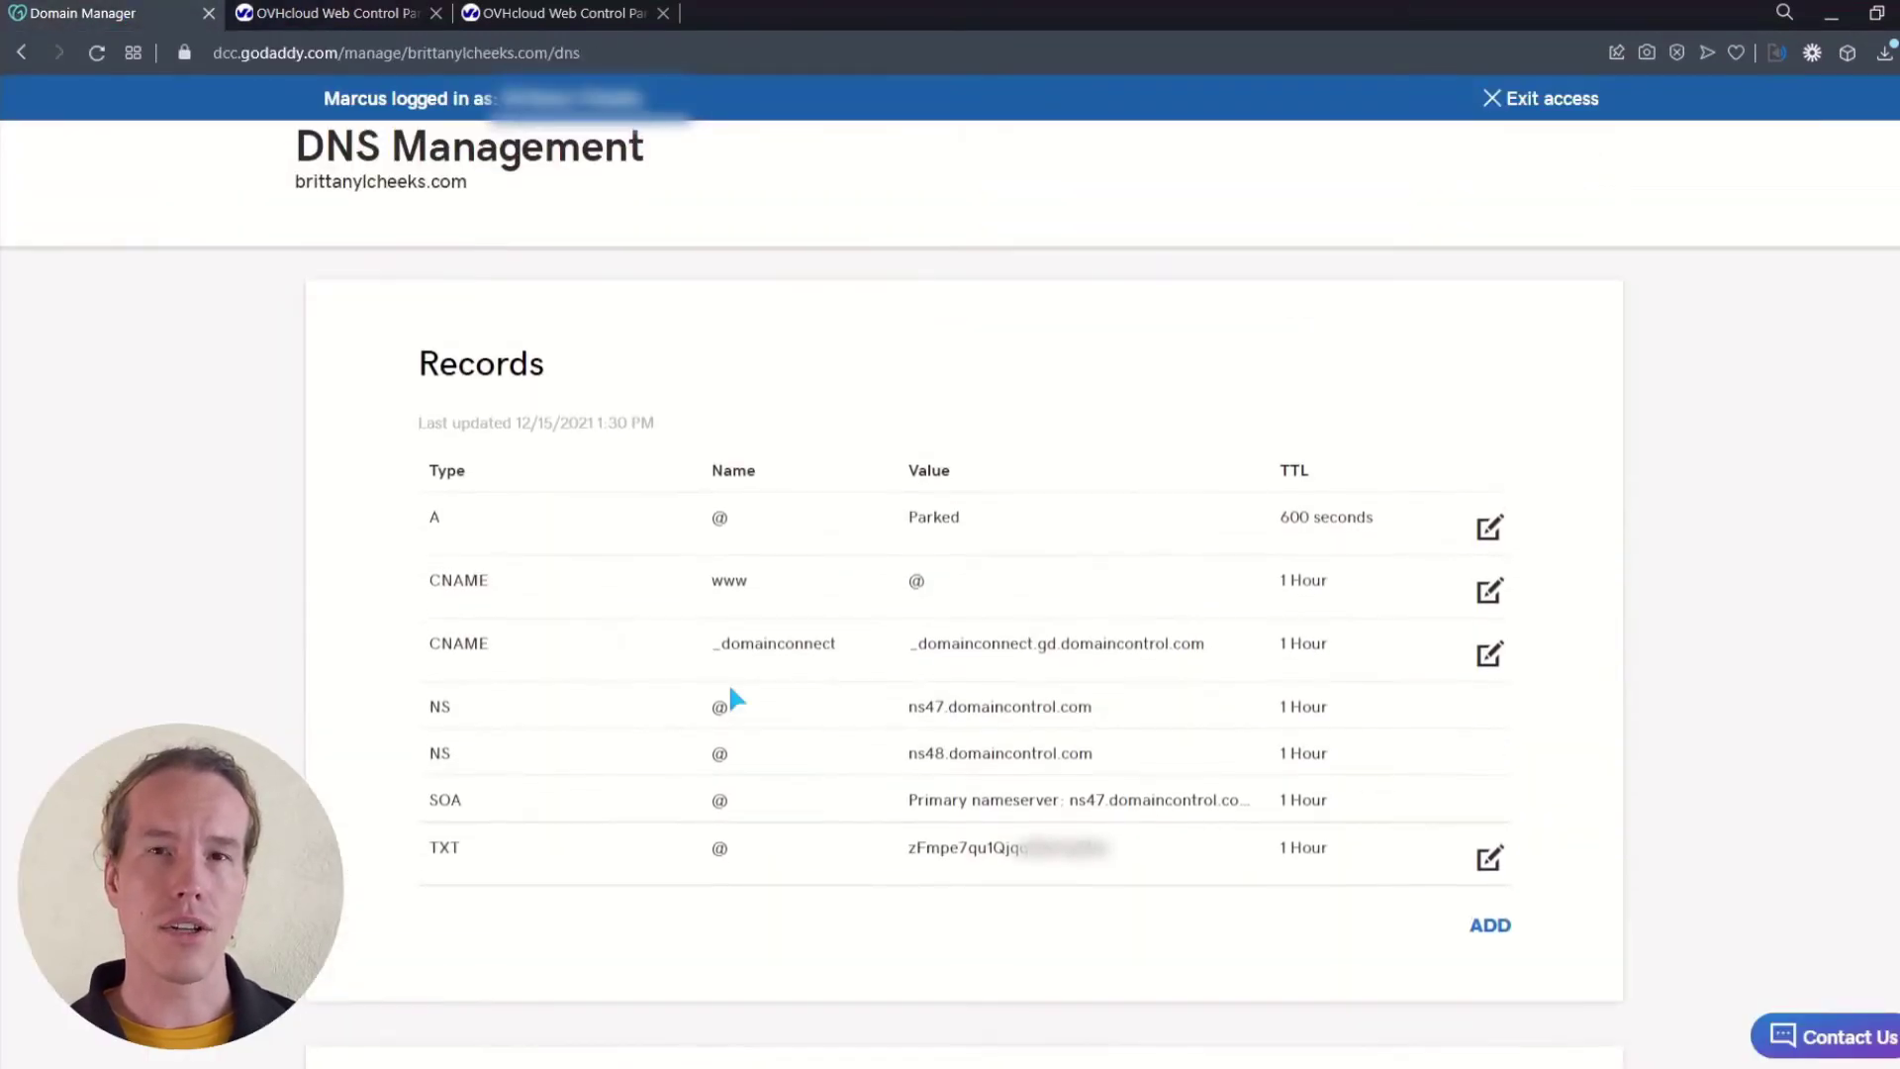
click(1484, 528)
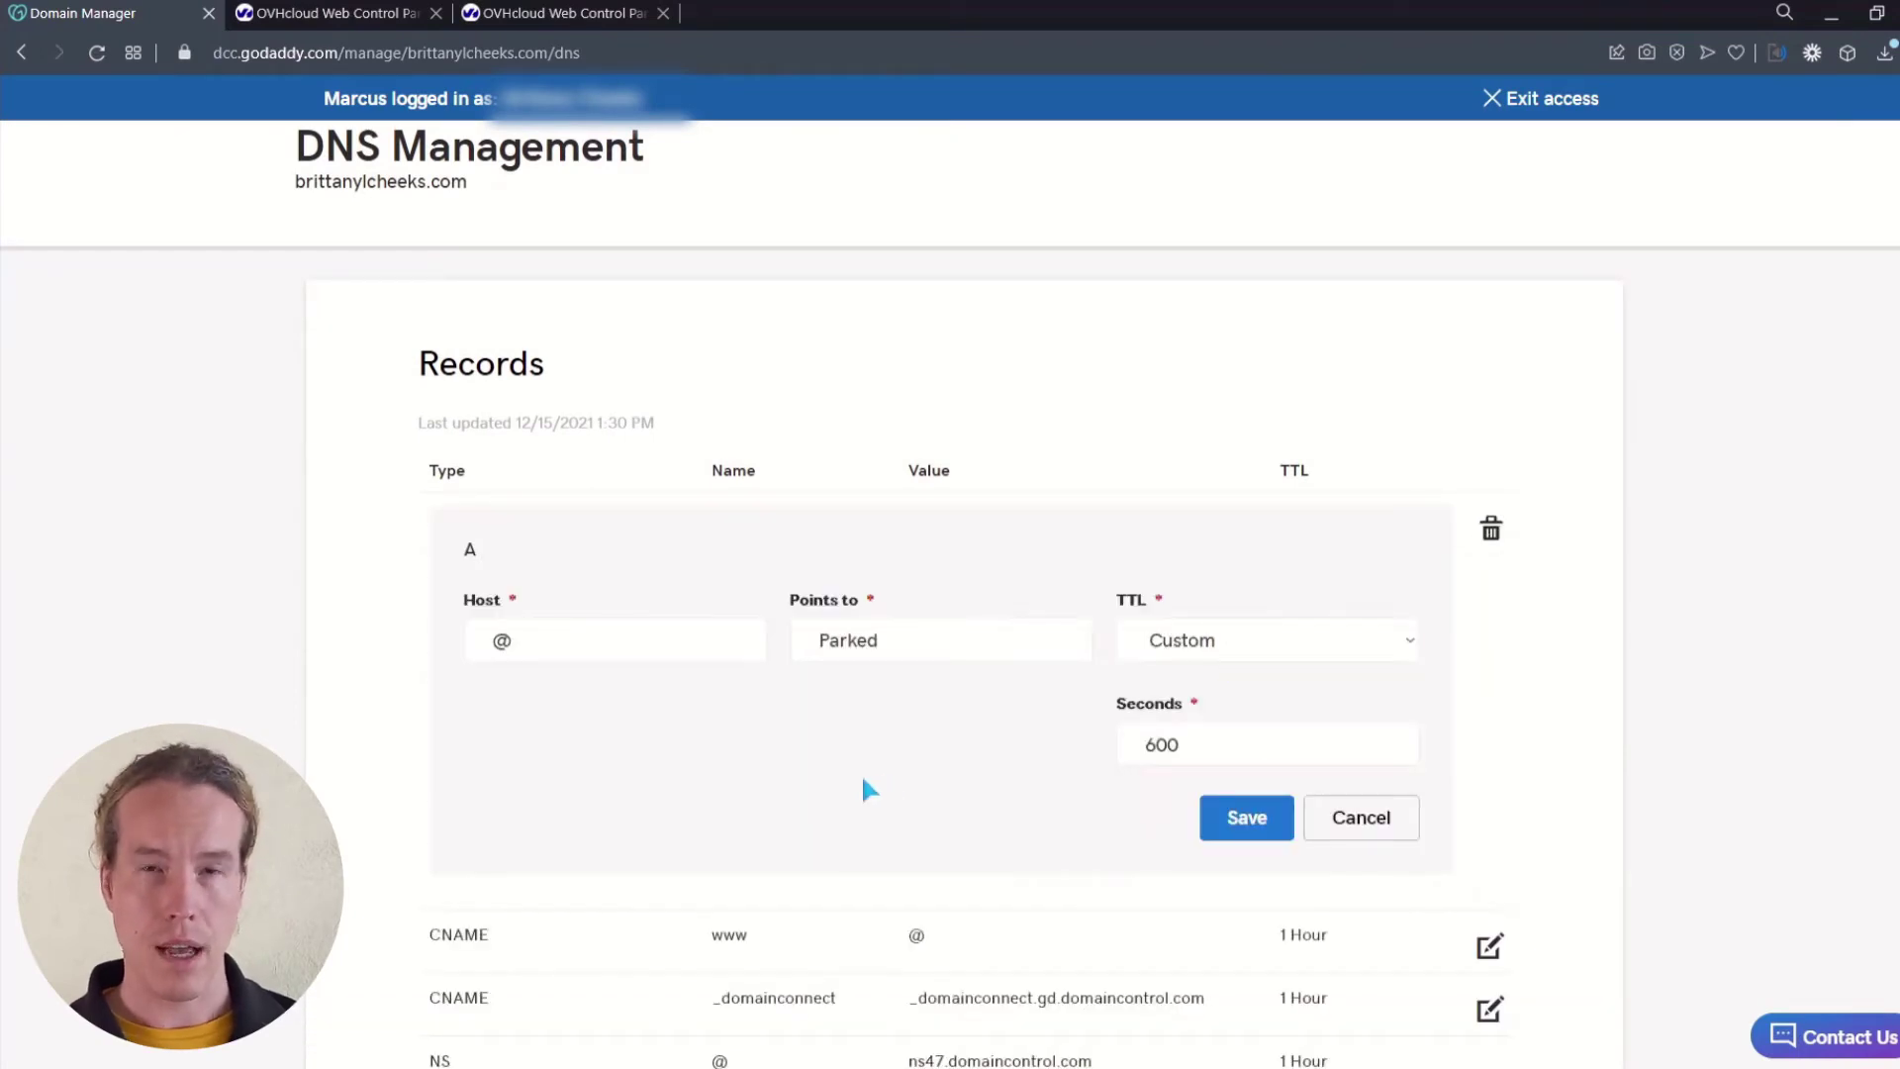
click(881, 640)
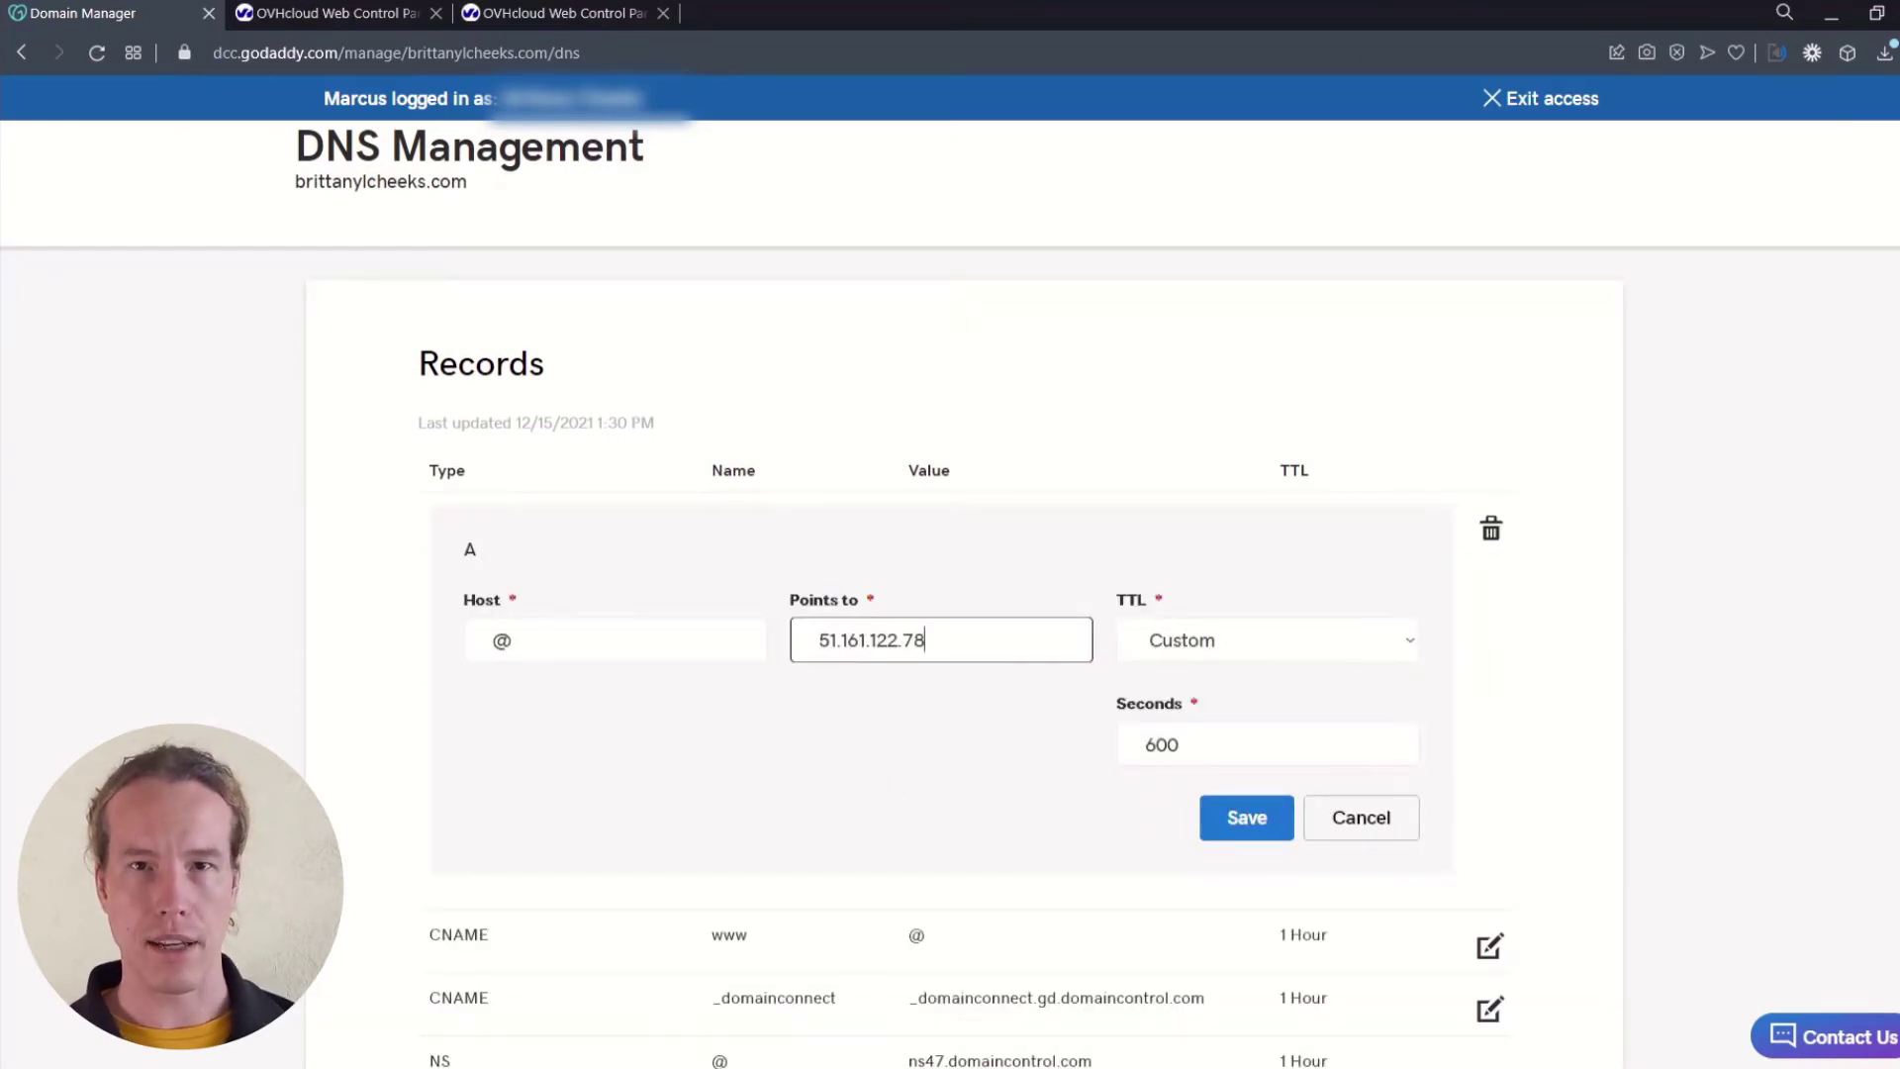
click(1231, 827)
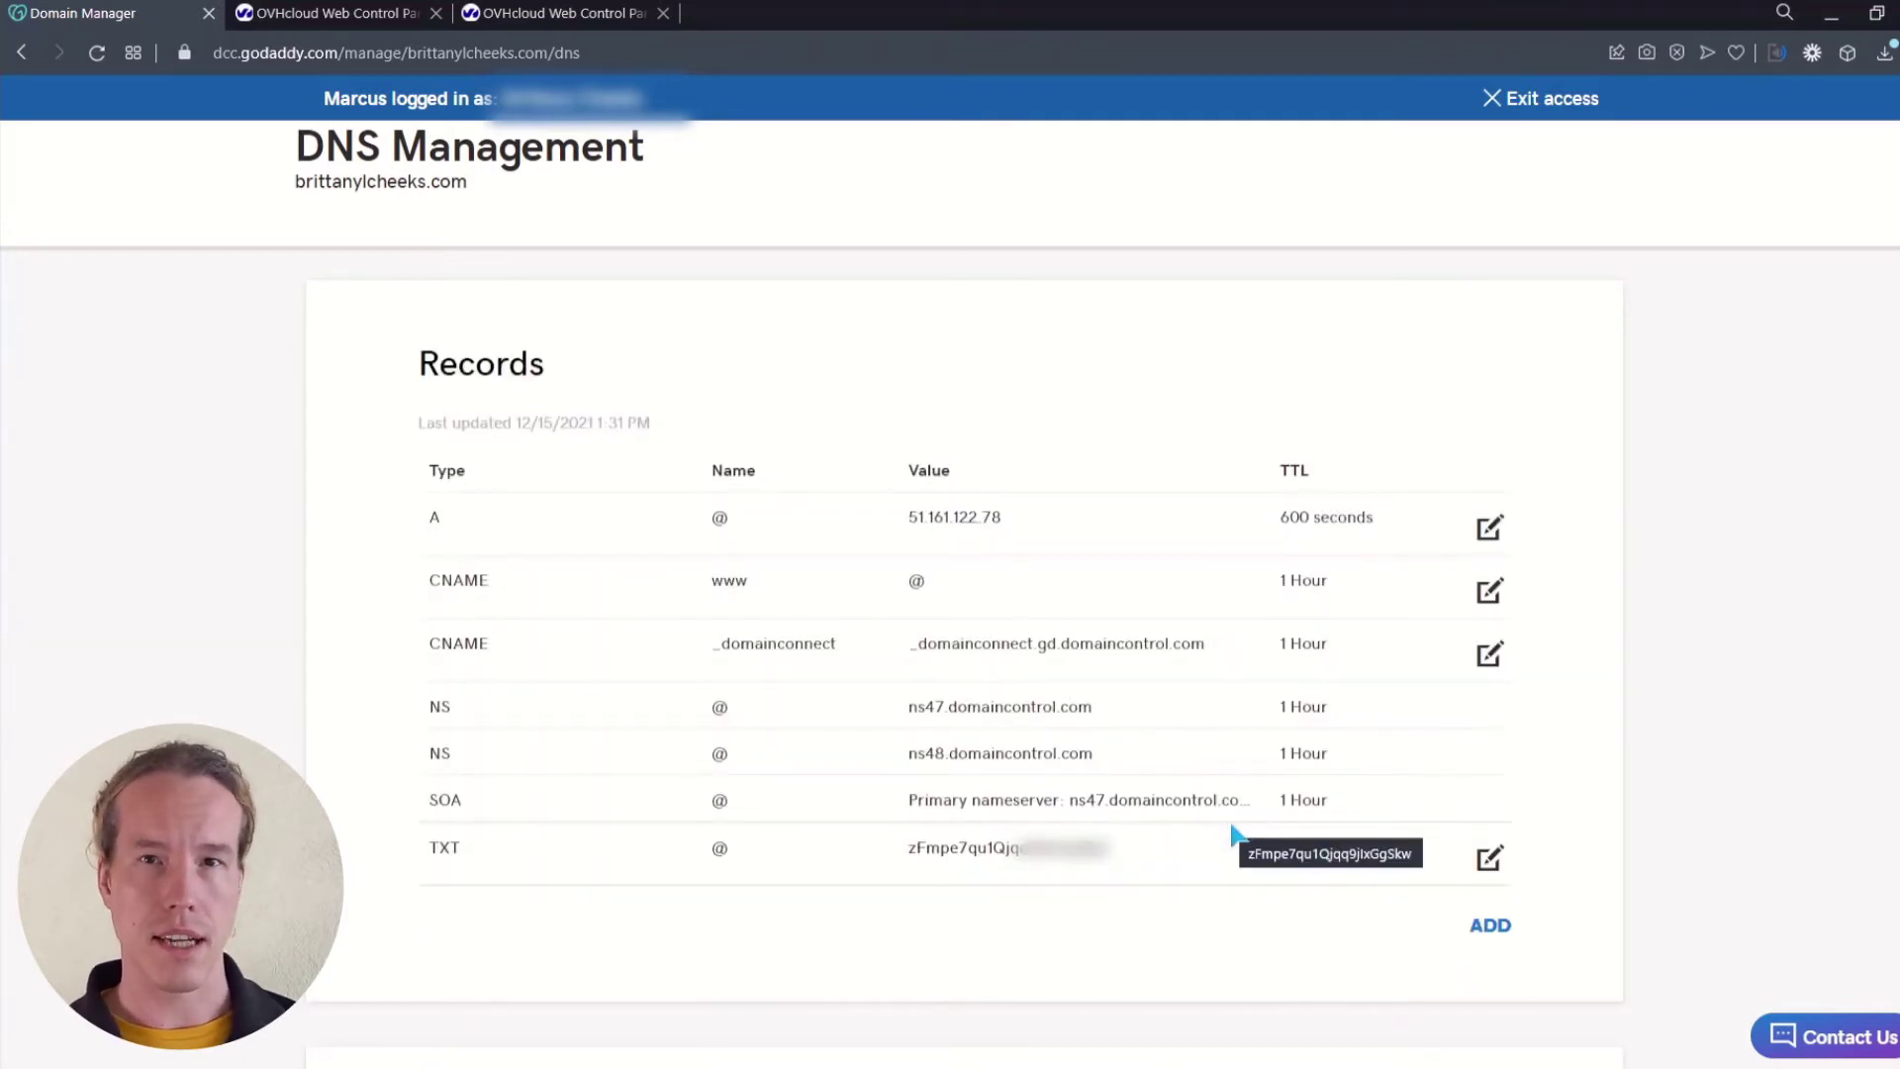
- Add an A record in GoDaddy with the client's full www domain as host, pointing to 51.161.122.78
key(ctrl+Tab)
key(ctrl+w)
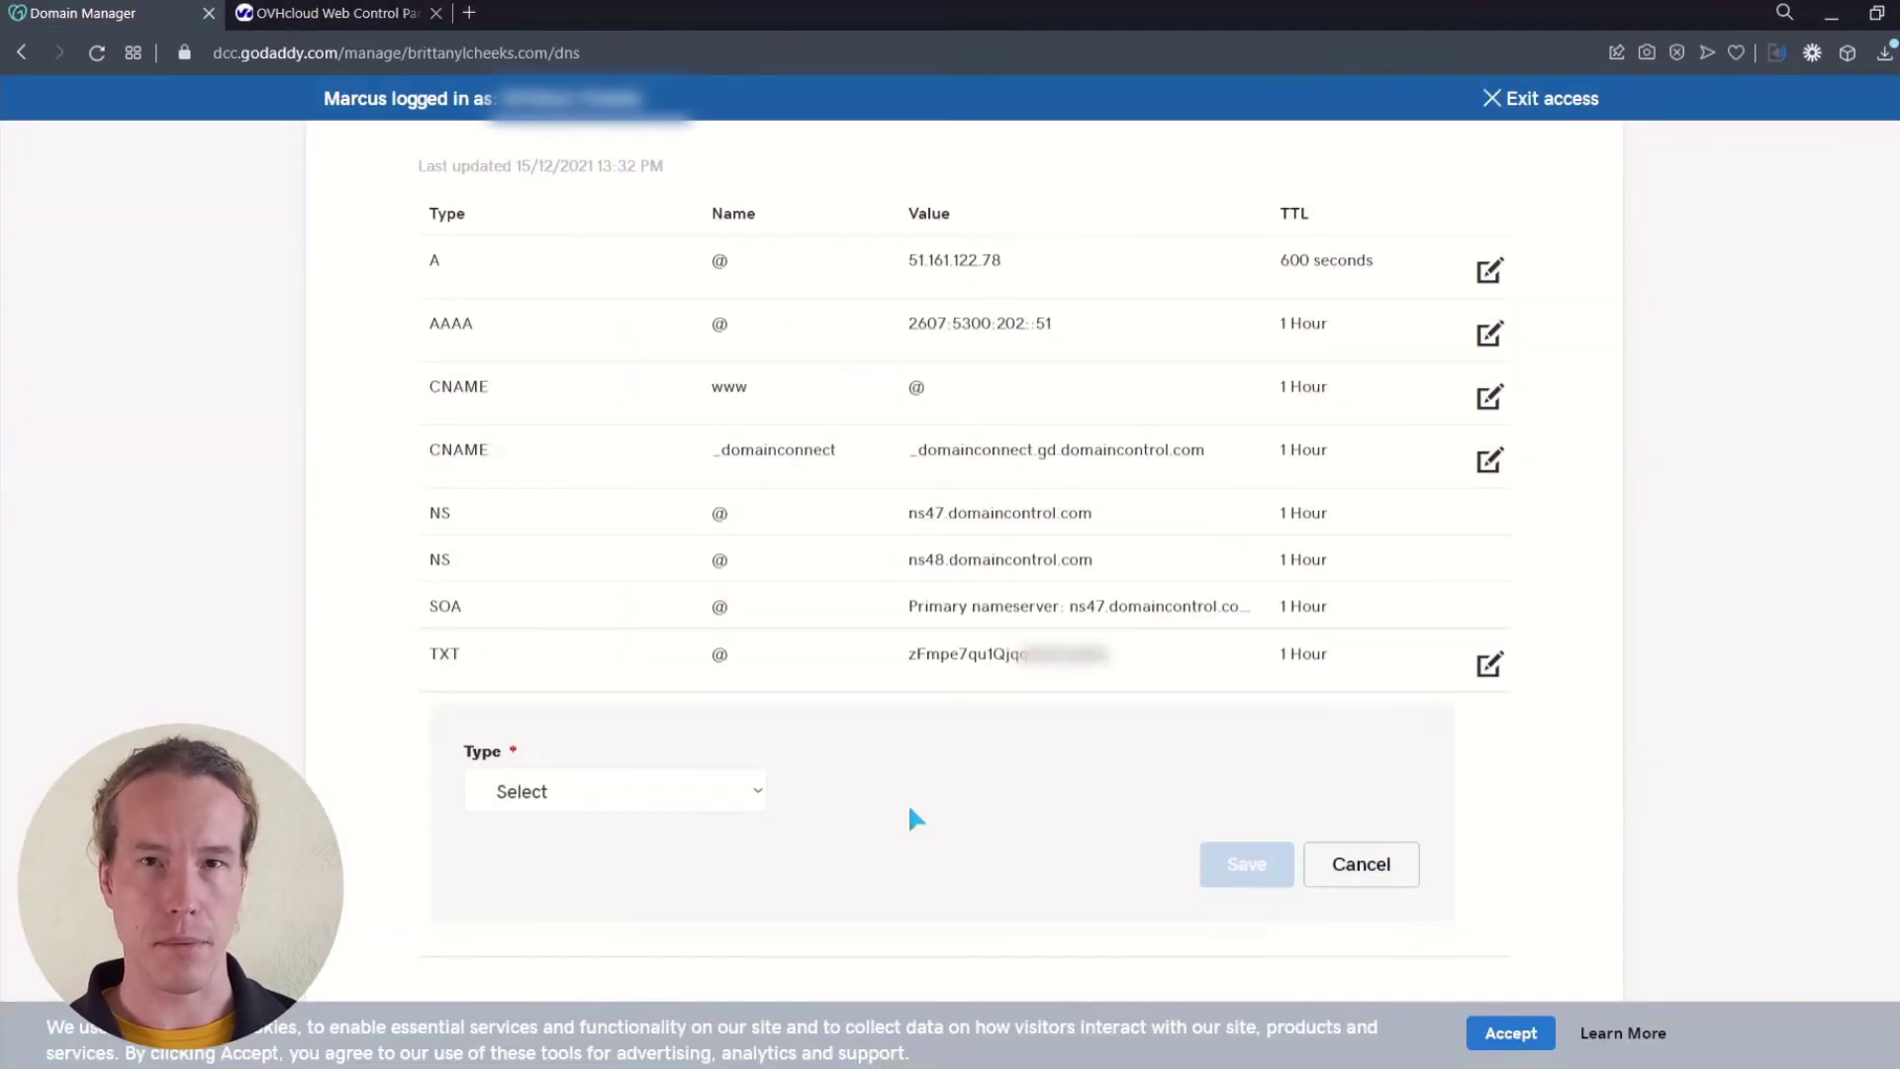
click(742, 788)
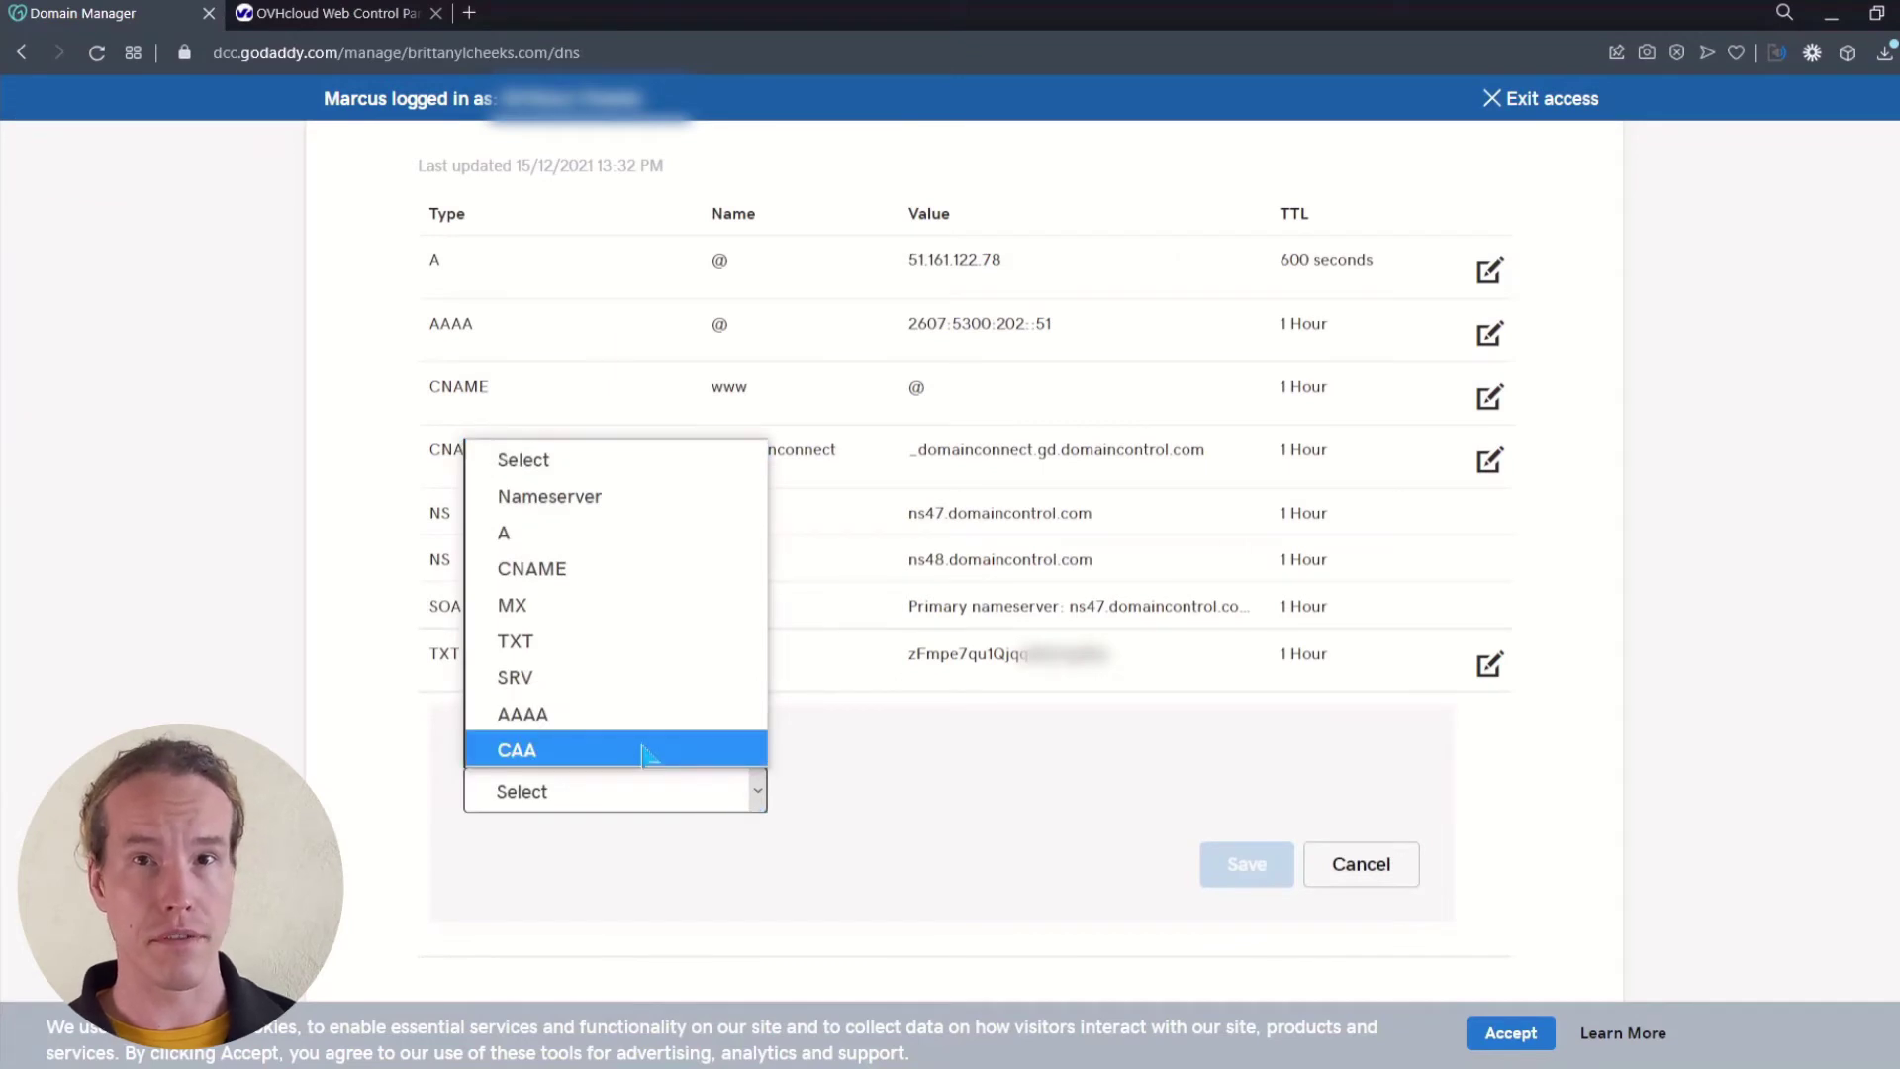
click(607, 540)
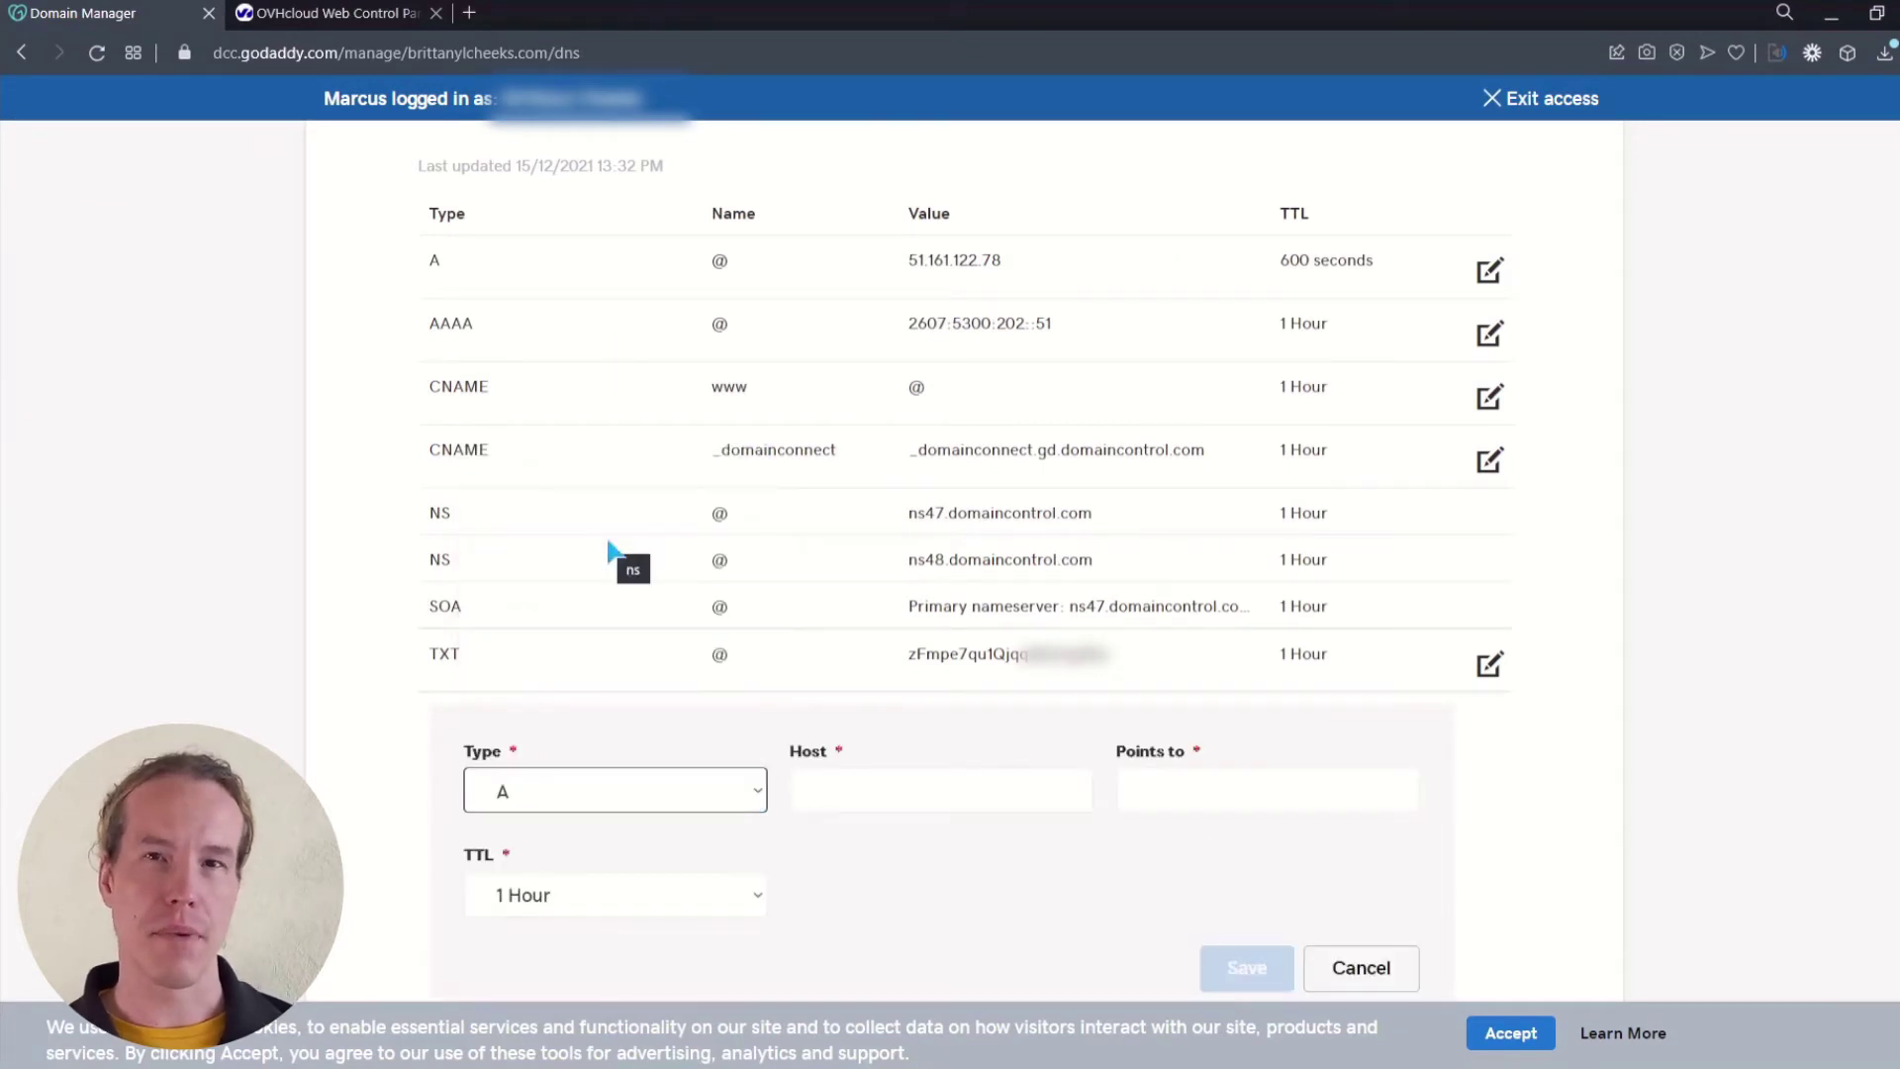
click(920, 792)
key(ctrl+Tab)
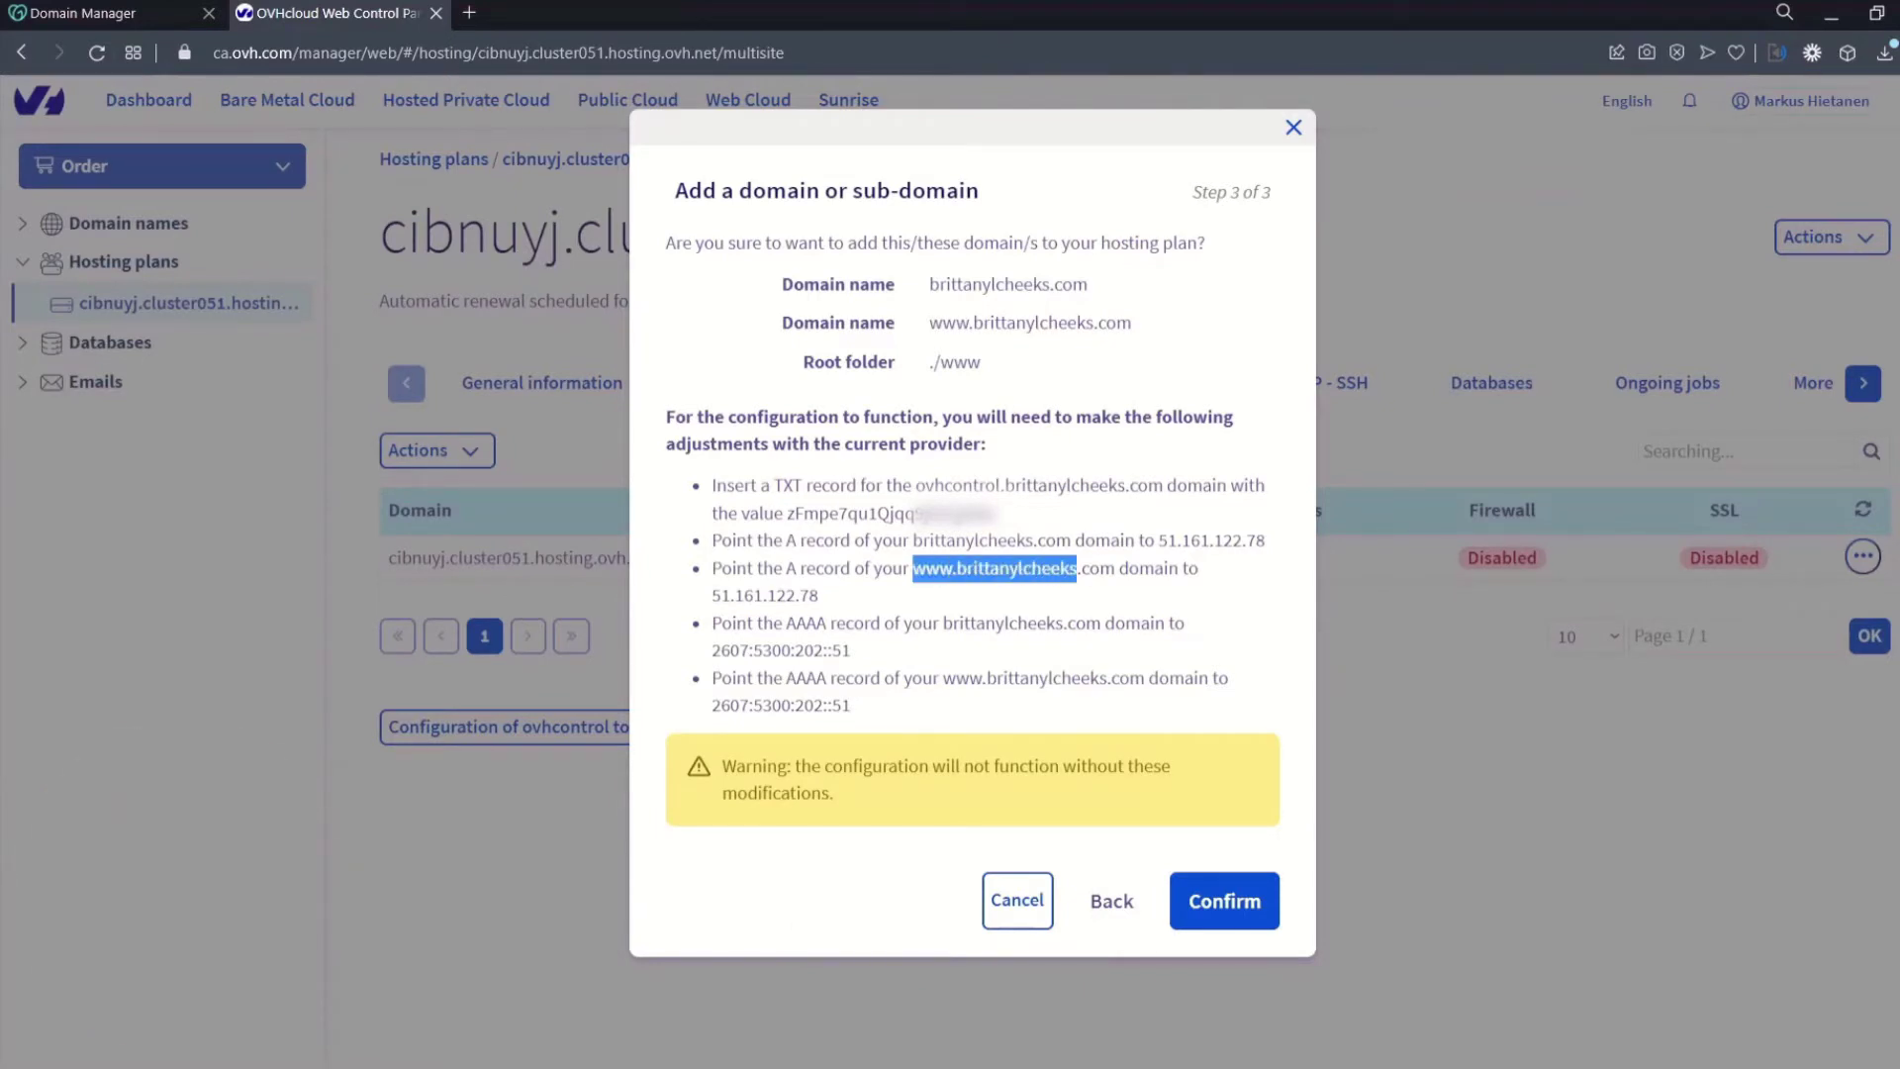
click(80, 12)
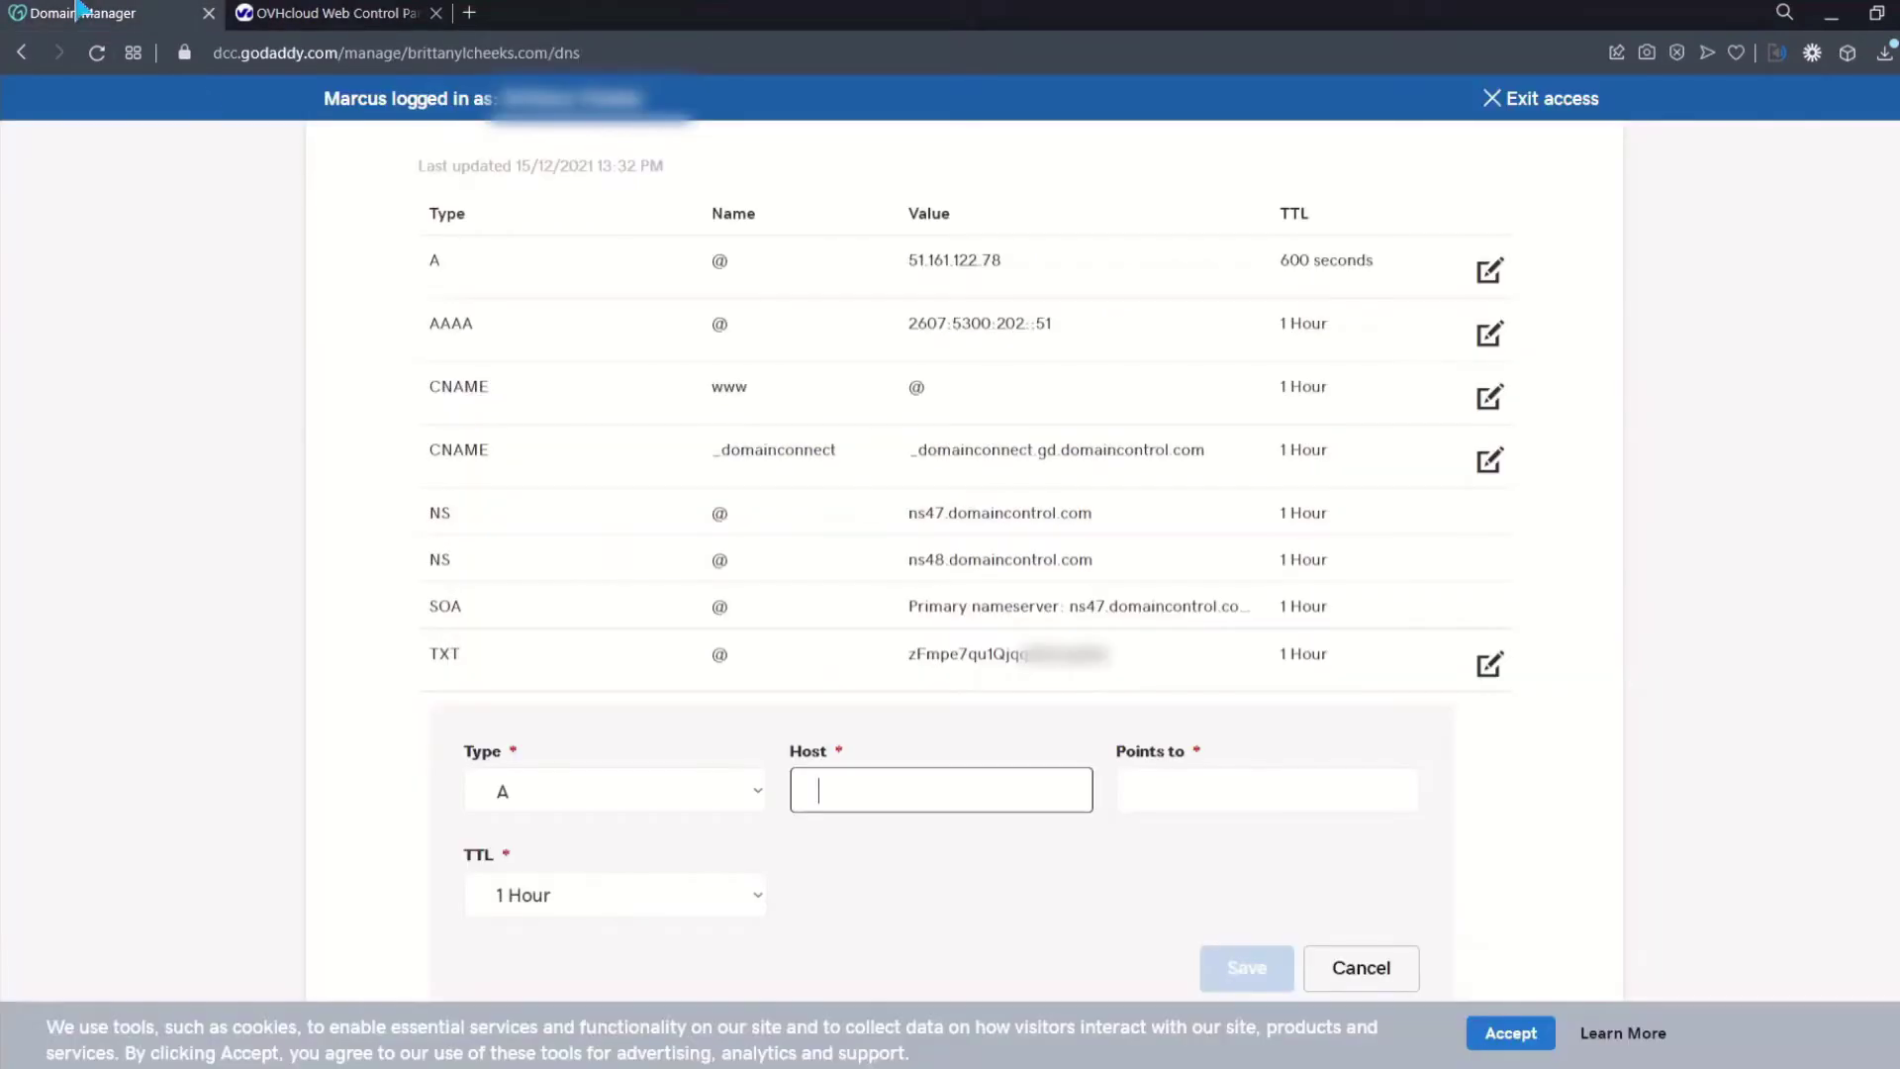
click(1266, 790)
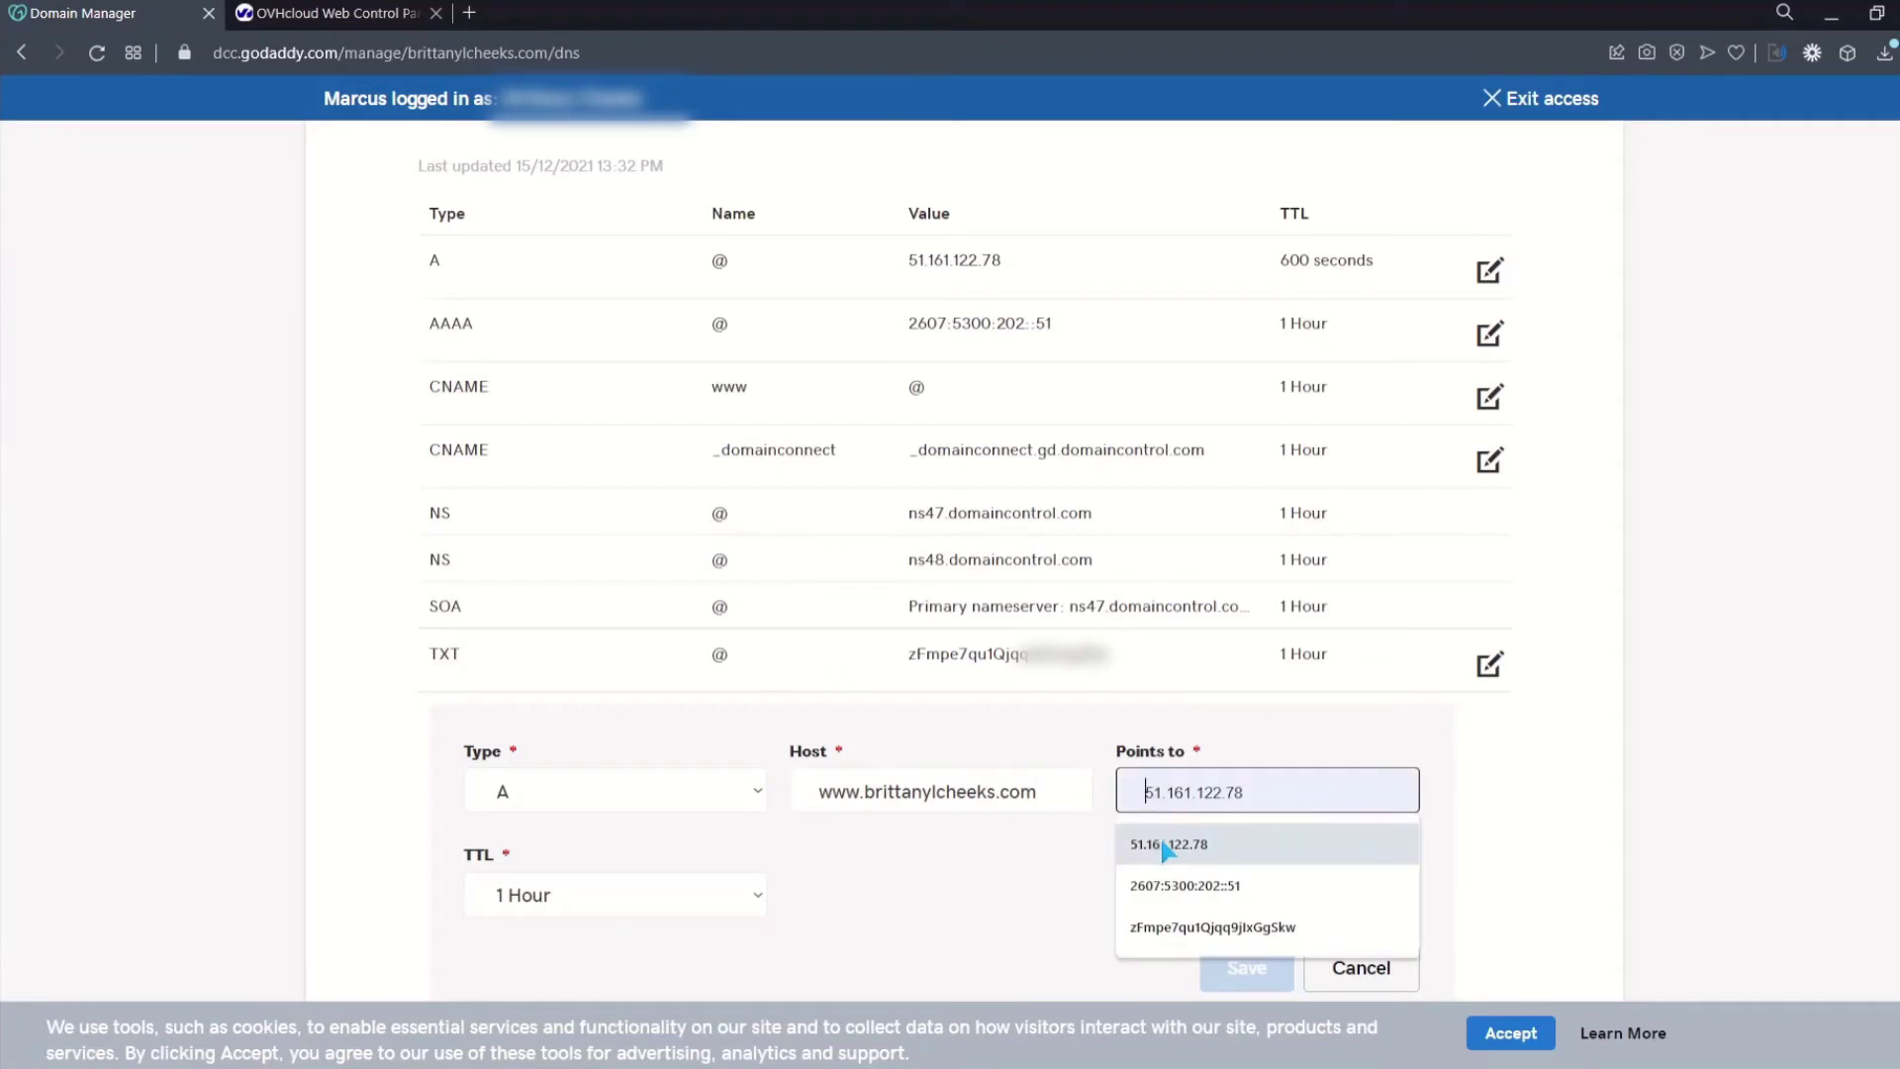
click(1168, 839)
click(1234, 965)
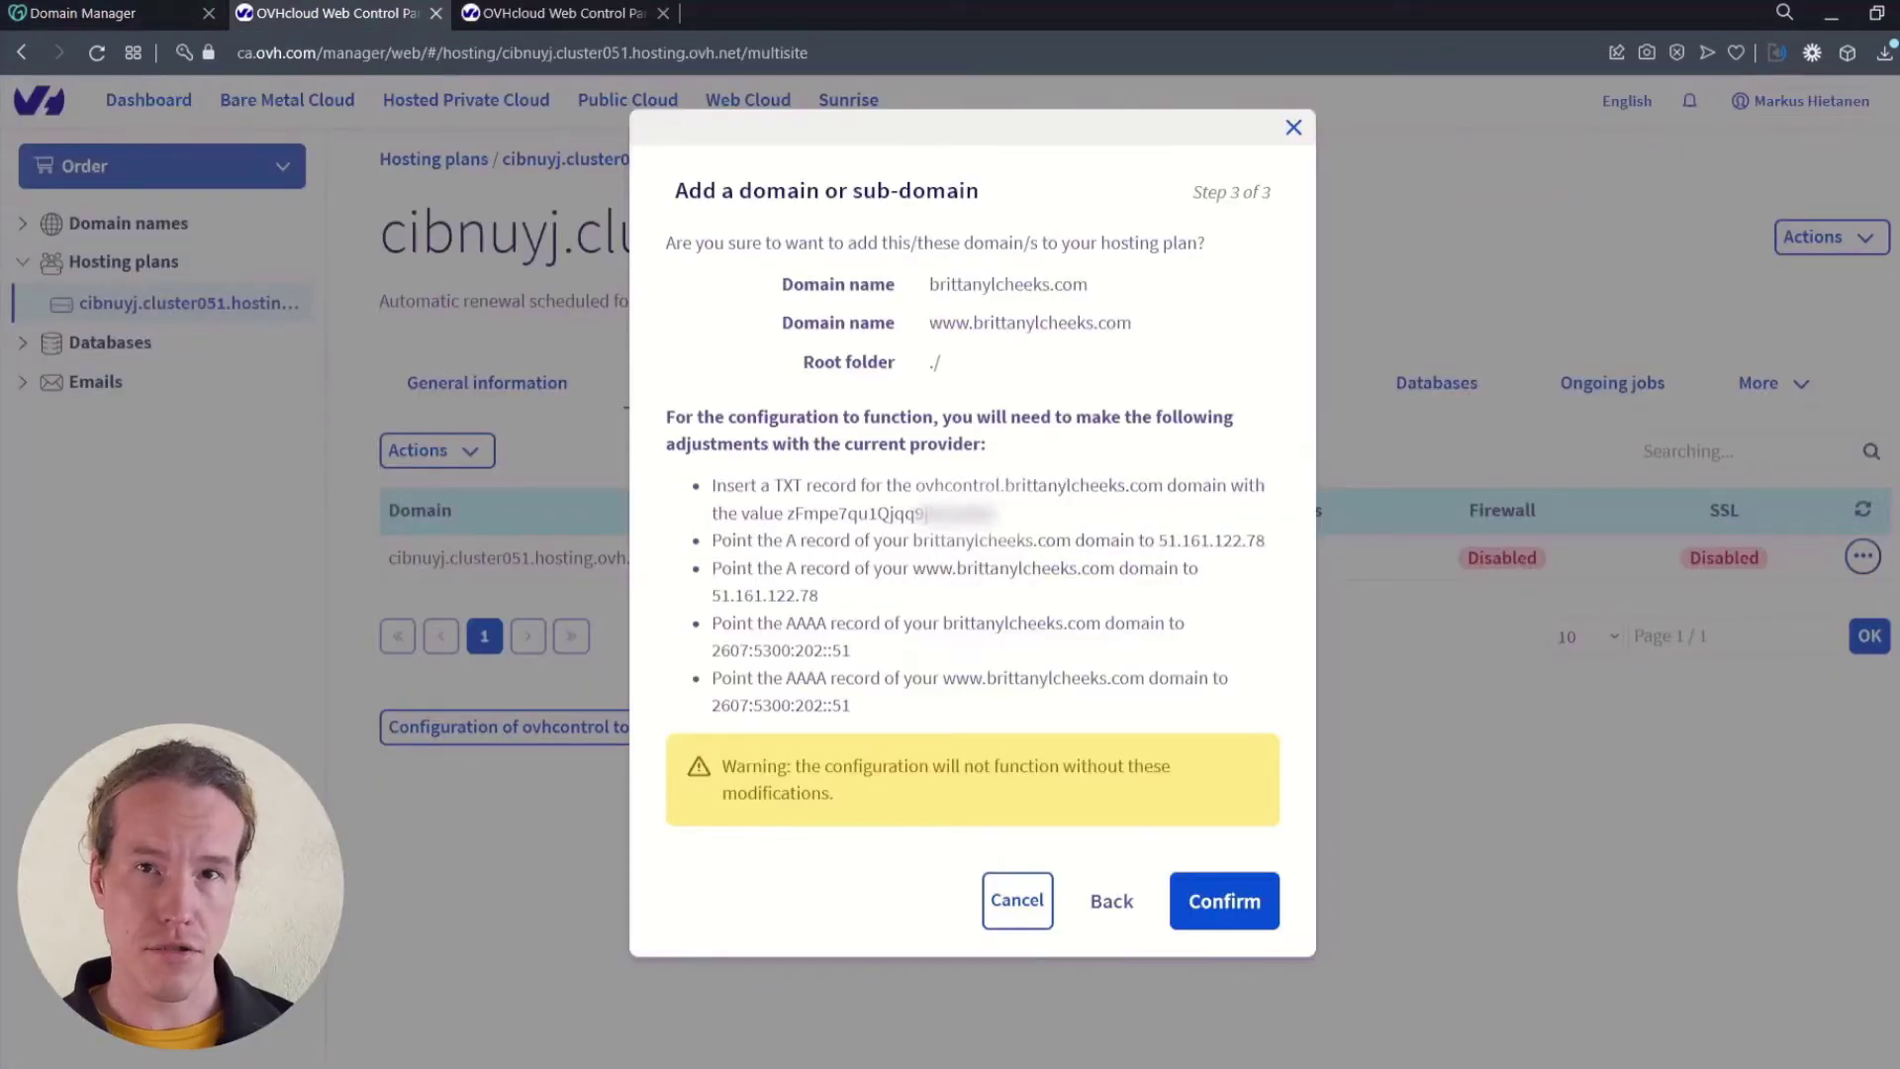
- Copy the IPv6 address from OVHcloud and add a GoDaddy AAAA record with host @ pointing to 2607:5300:202::51
drag(713, 650, 856, 645)
key(ctrl+c)
click(108, 14)
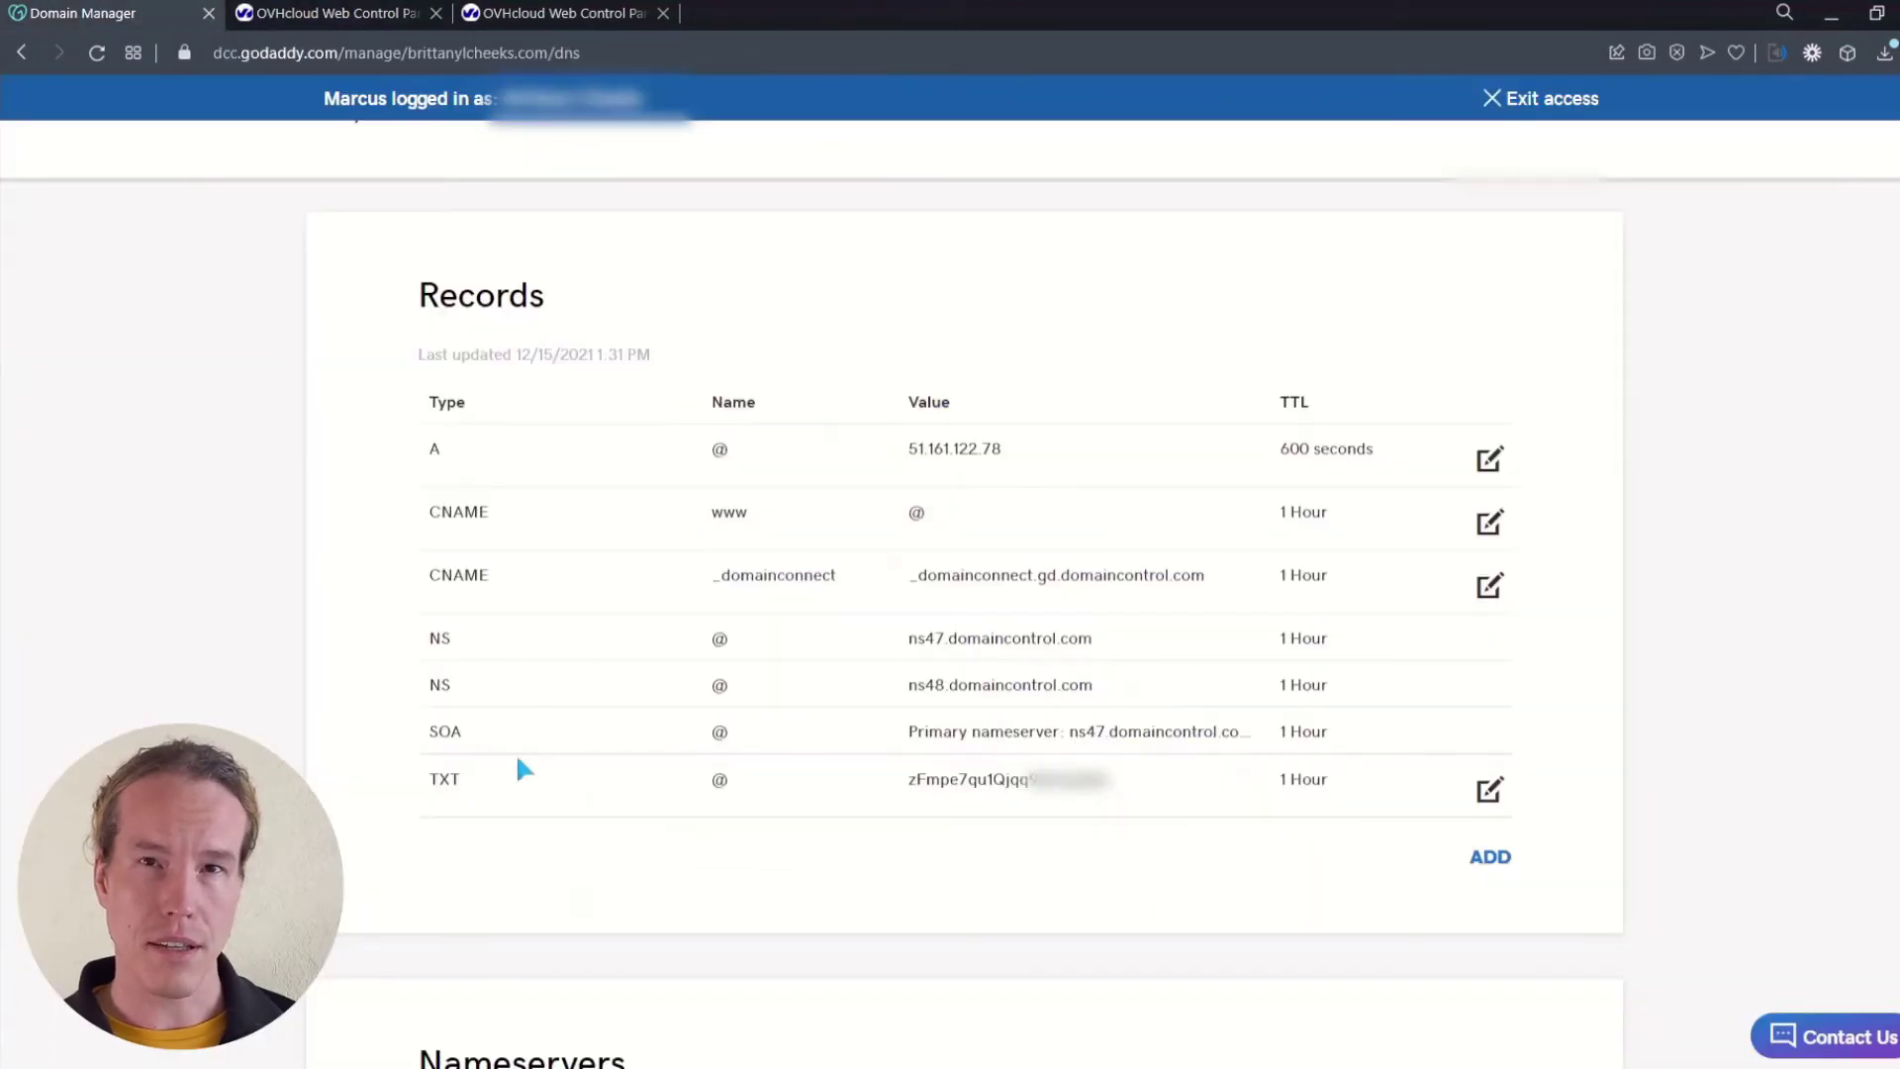
click(1496, 870)
click(623, 912)
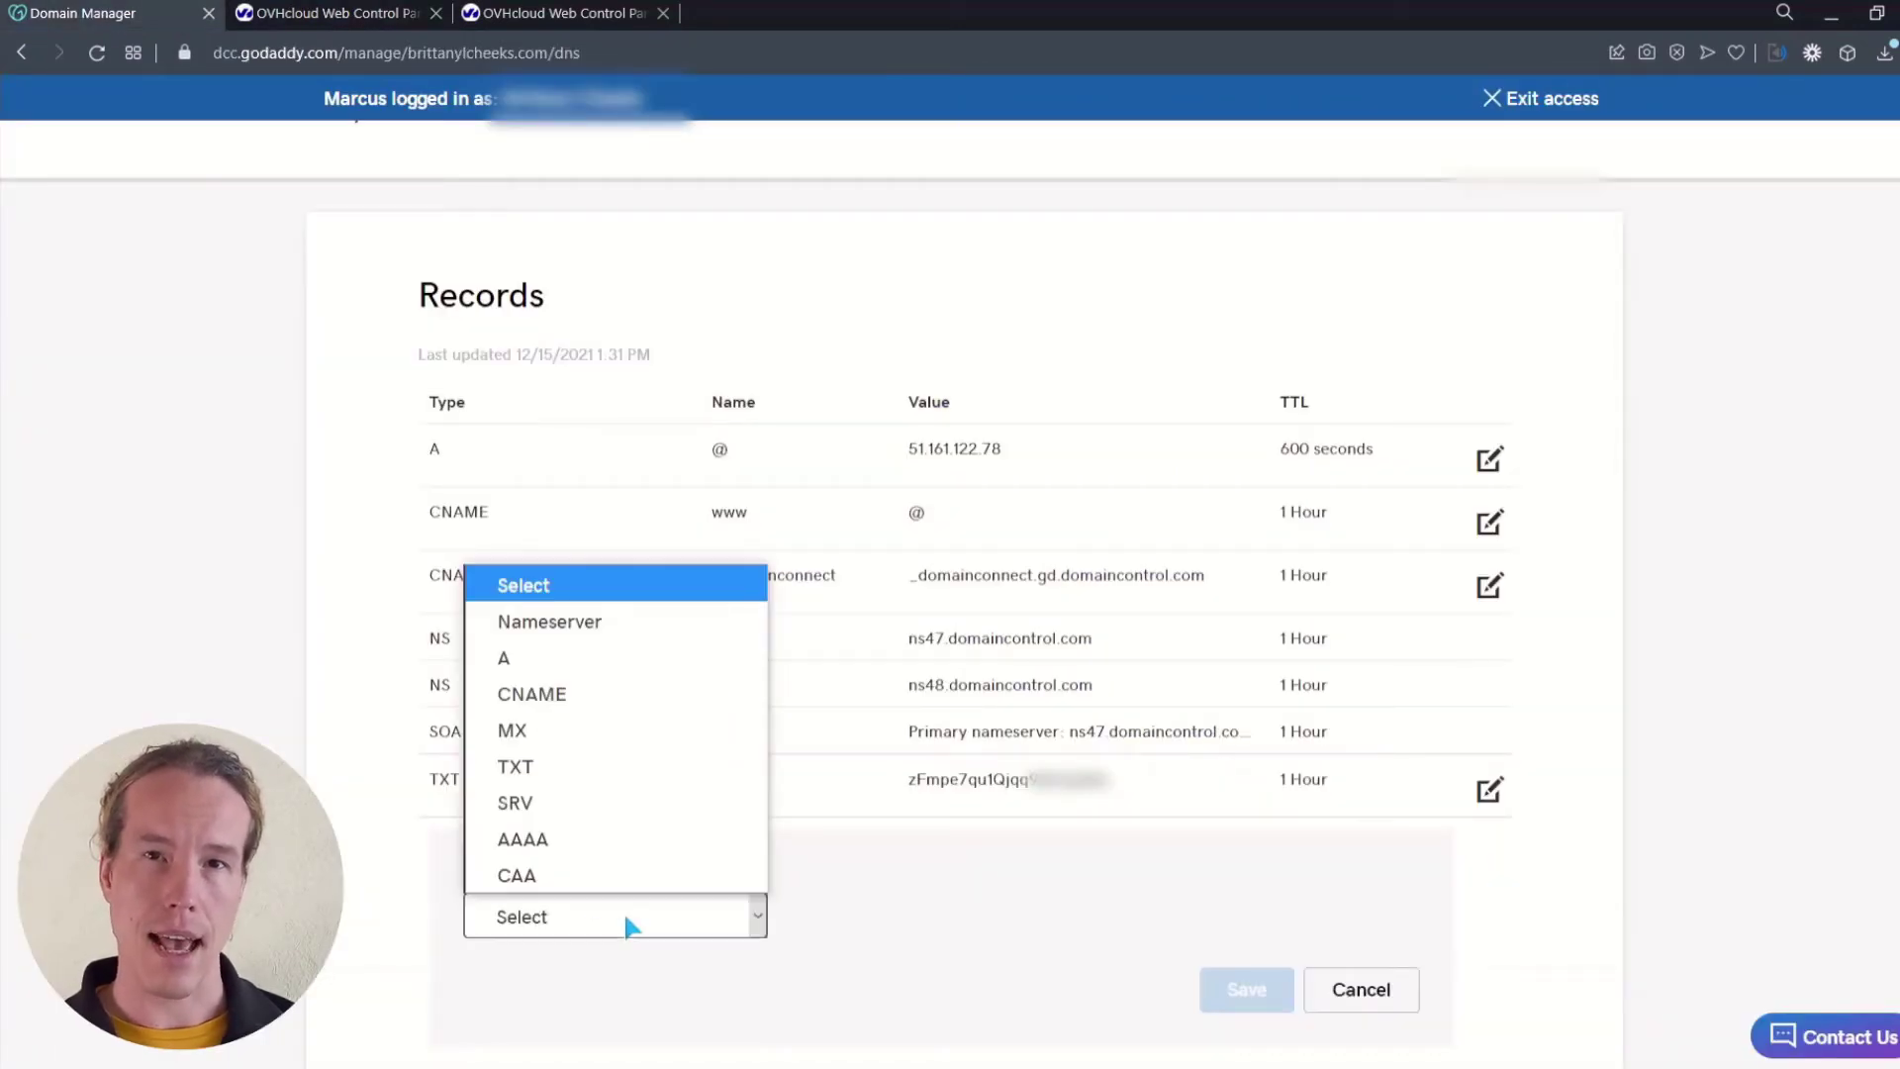
click(614, 836)
click(940, 915)
text(@)
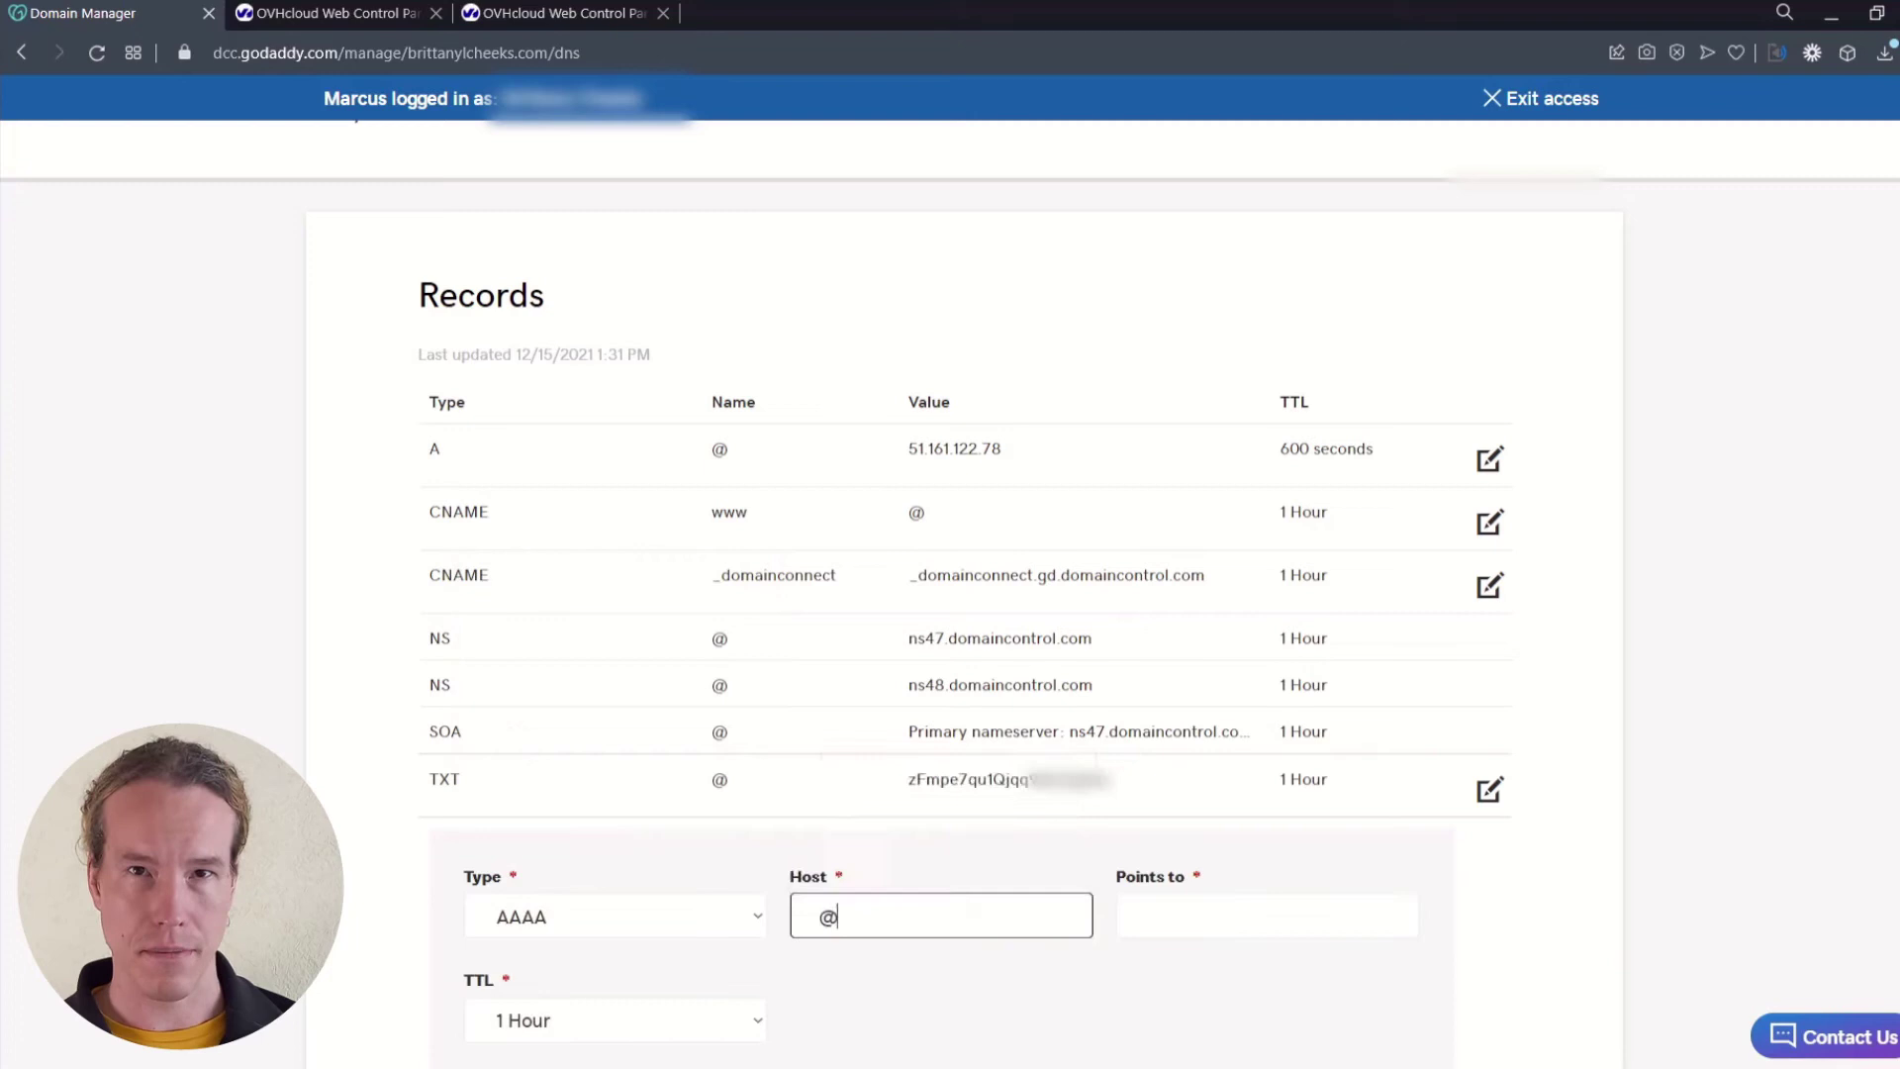
click(1267, 915)
key(ctrl+v)
scroll(989, 983, down, 3)
click(1240, 818)
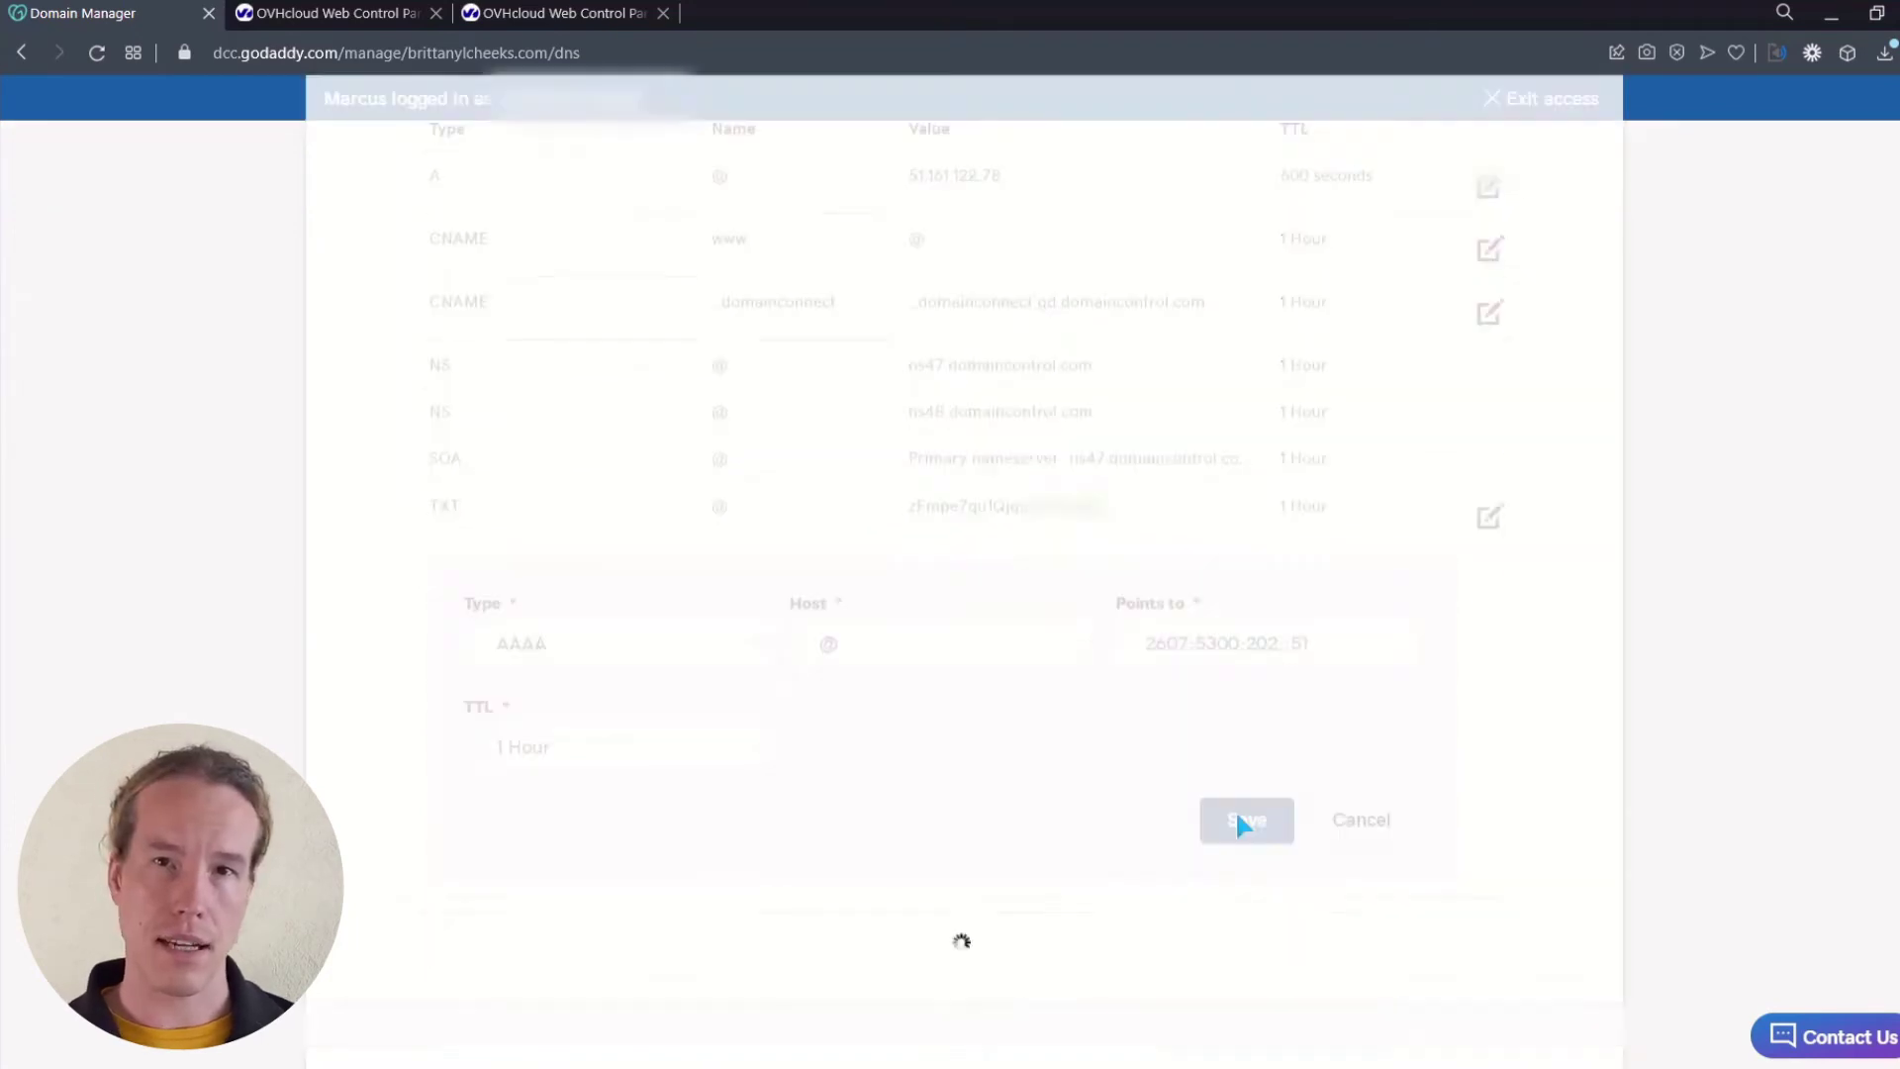
- Add an AAAA record in GoDaddy with the client's full www domain as host, pointing to 2607:5300:202::51
click(326, 12)
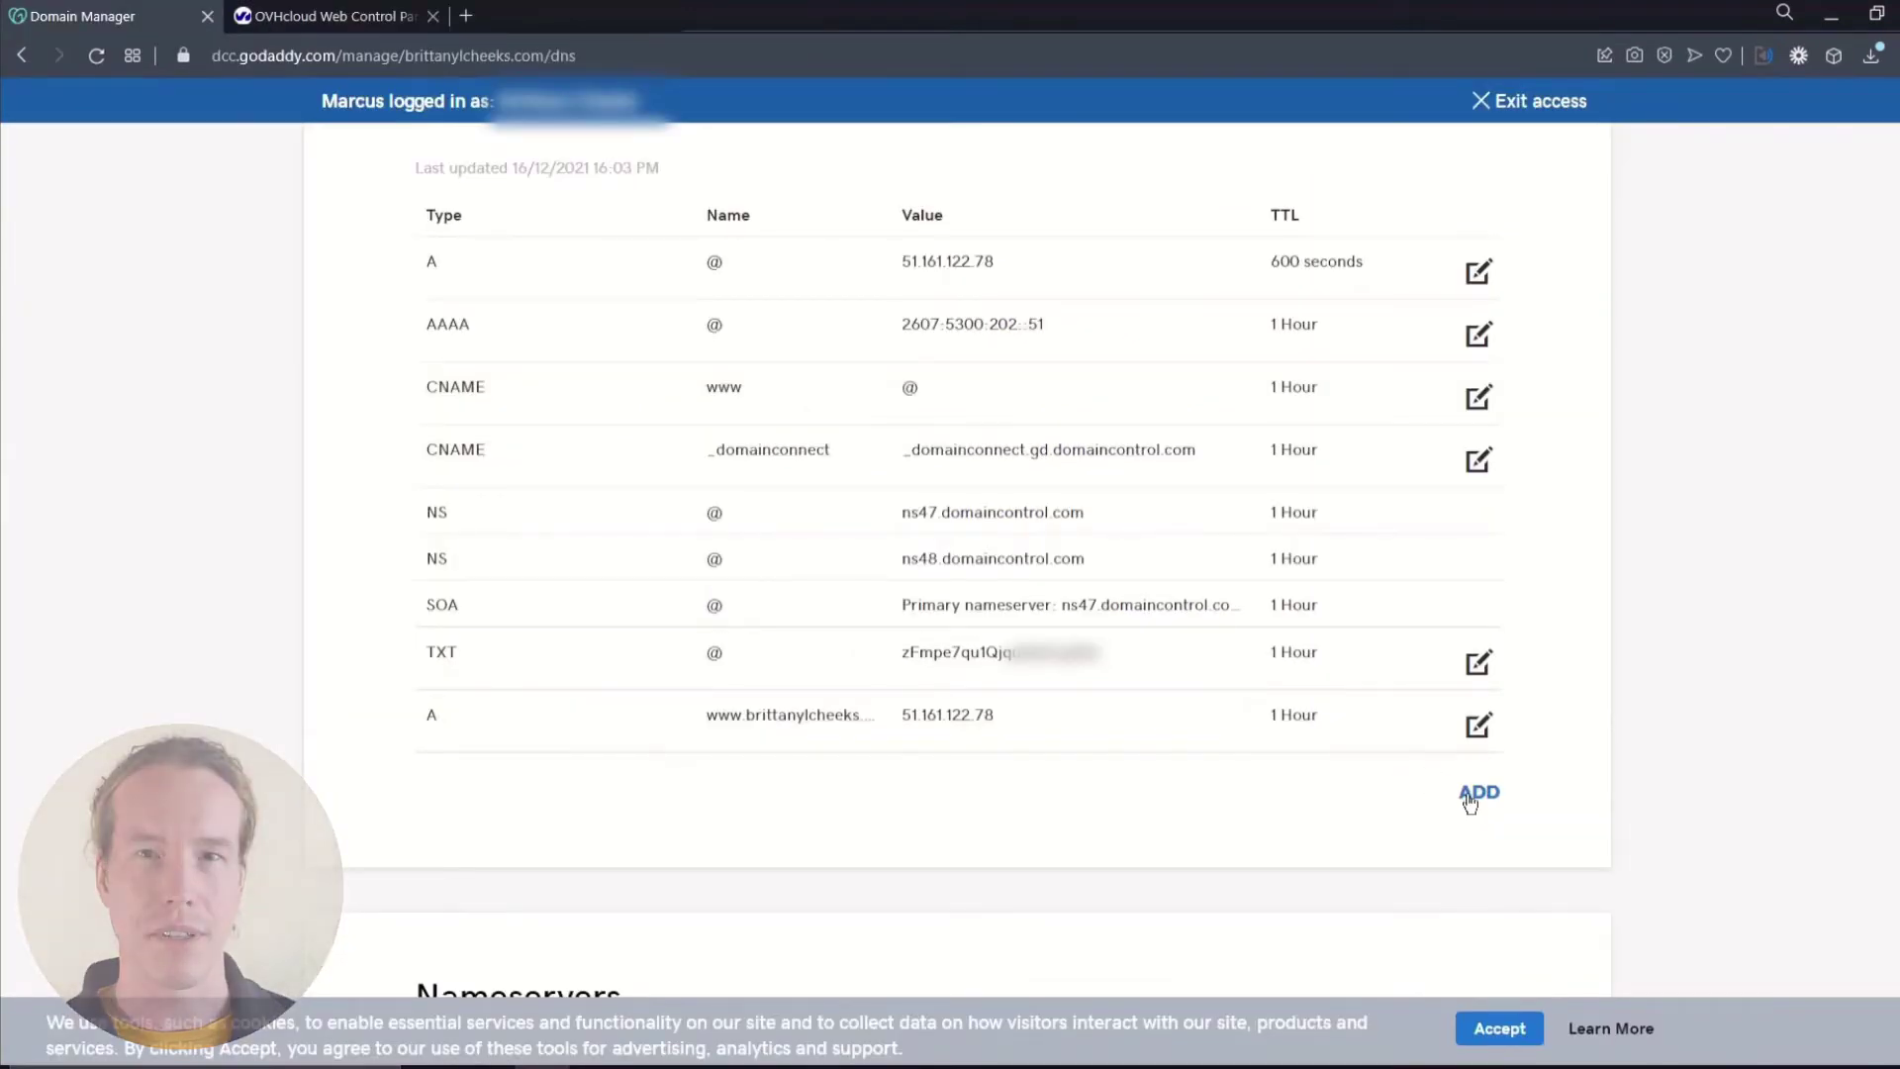
click(1478, 792)
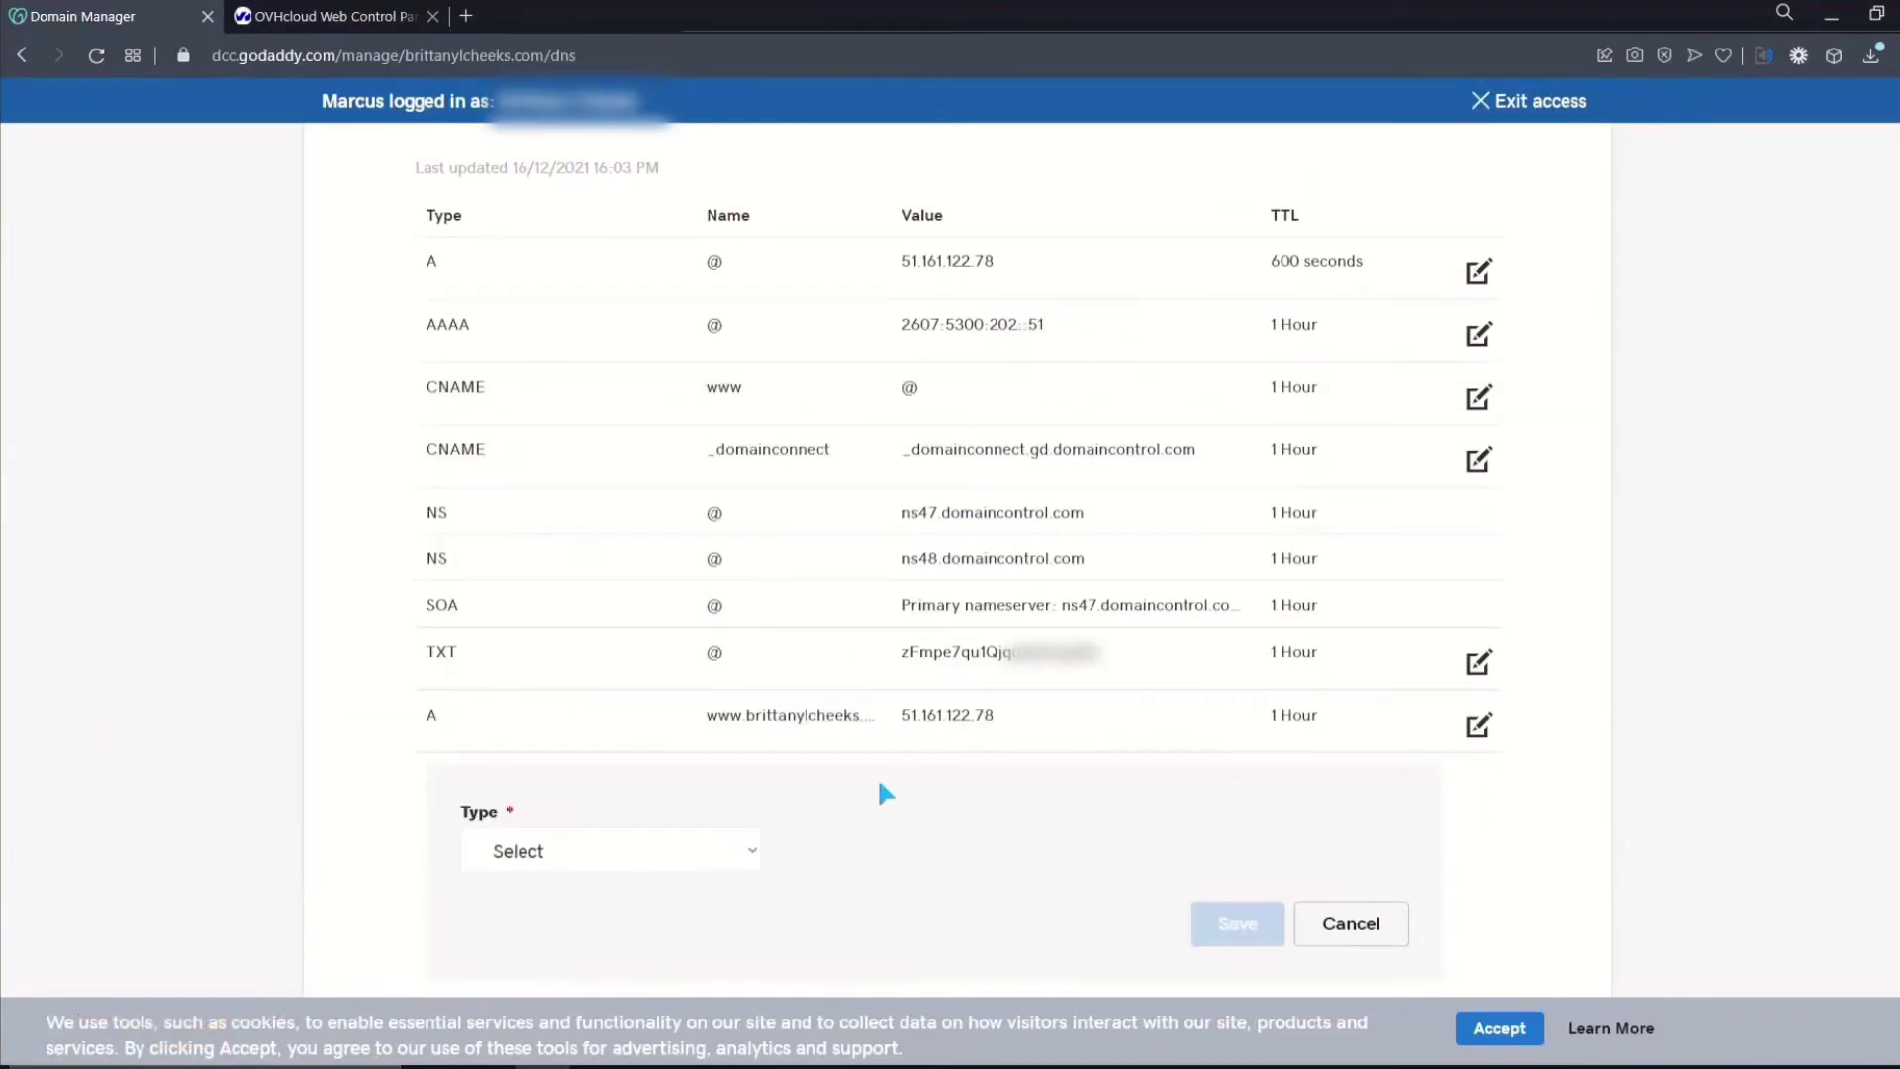
click(756, 844)
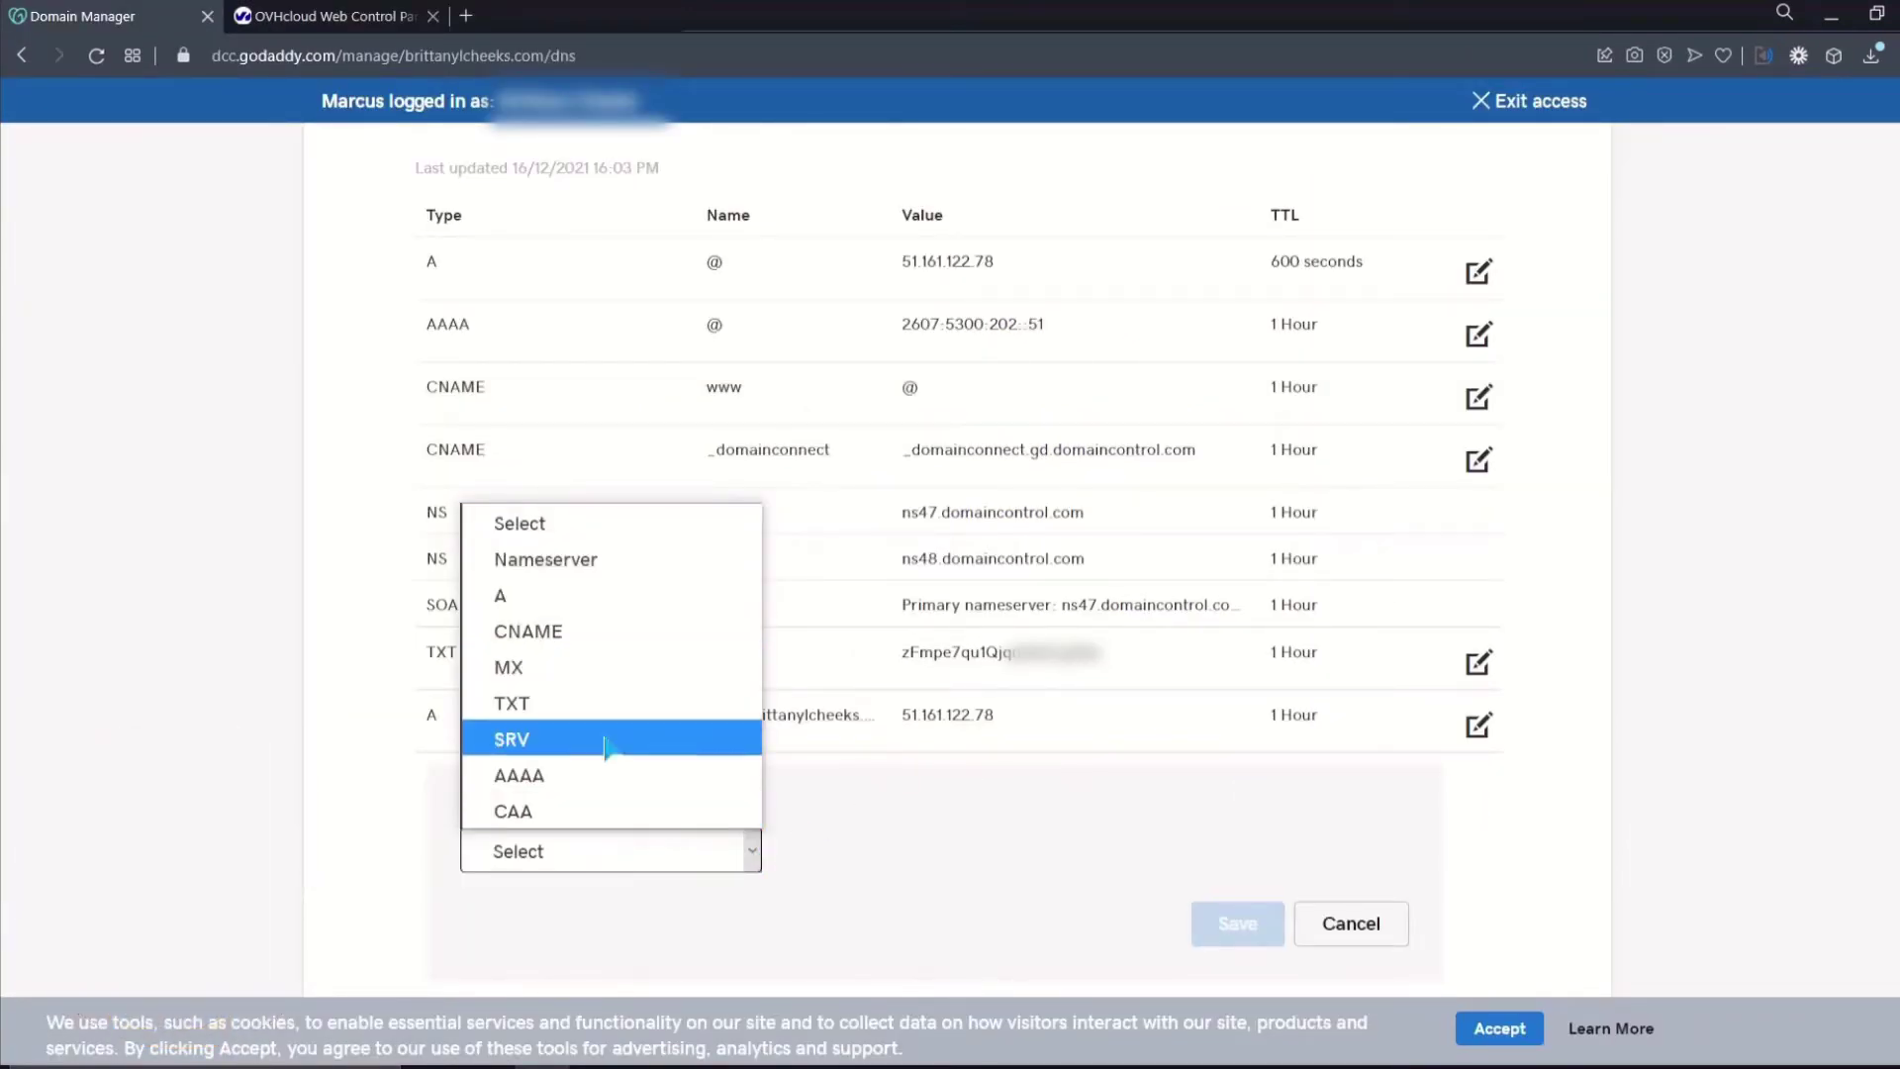
click(602, 776)
click(869, 849)
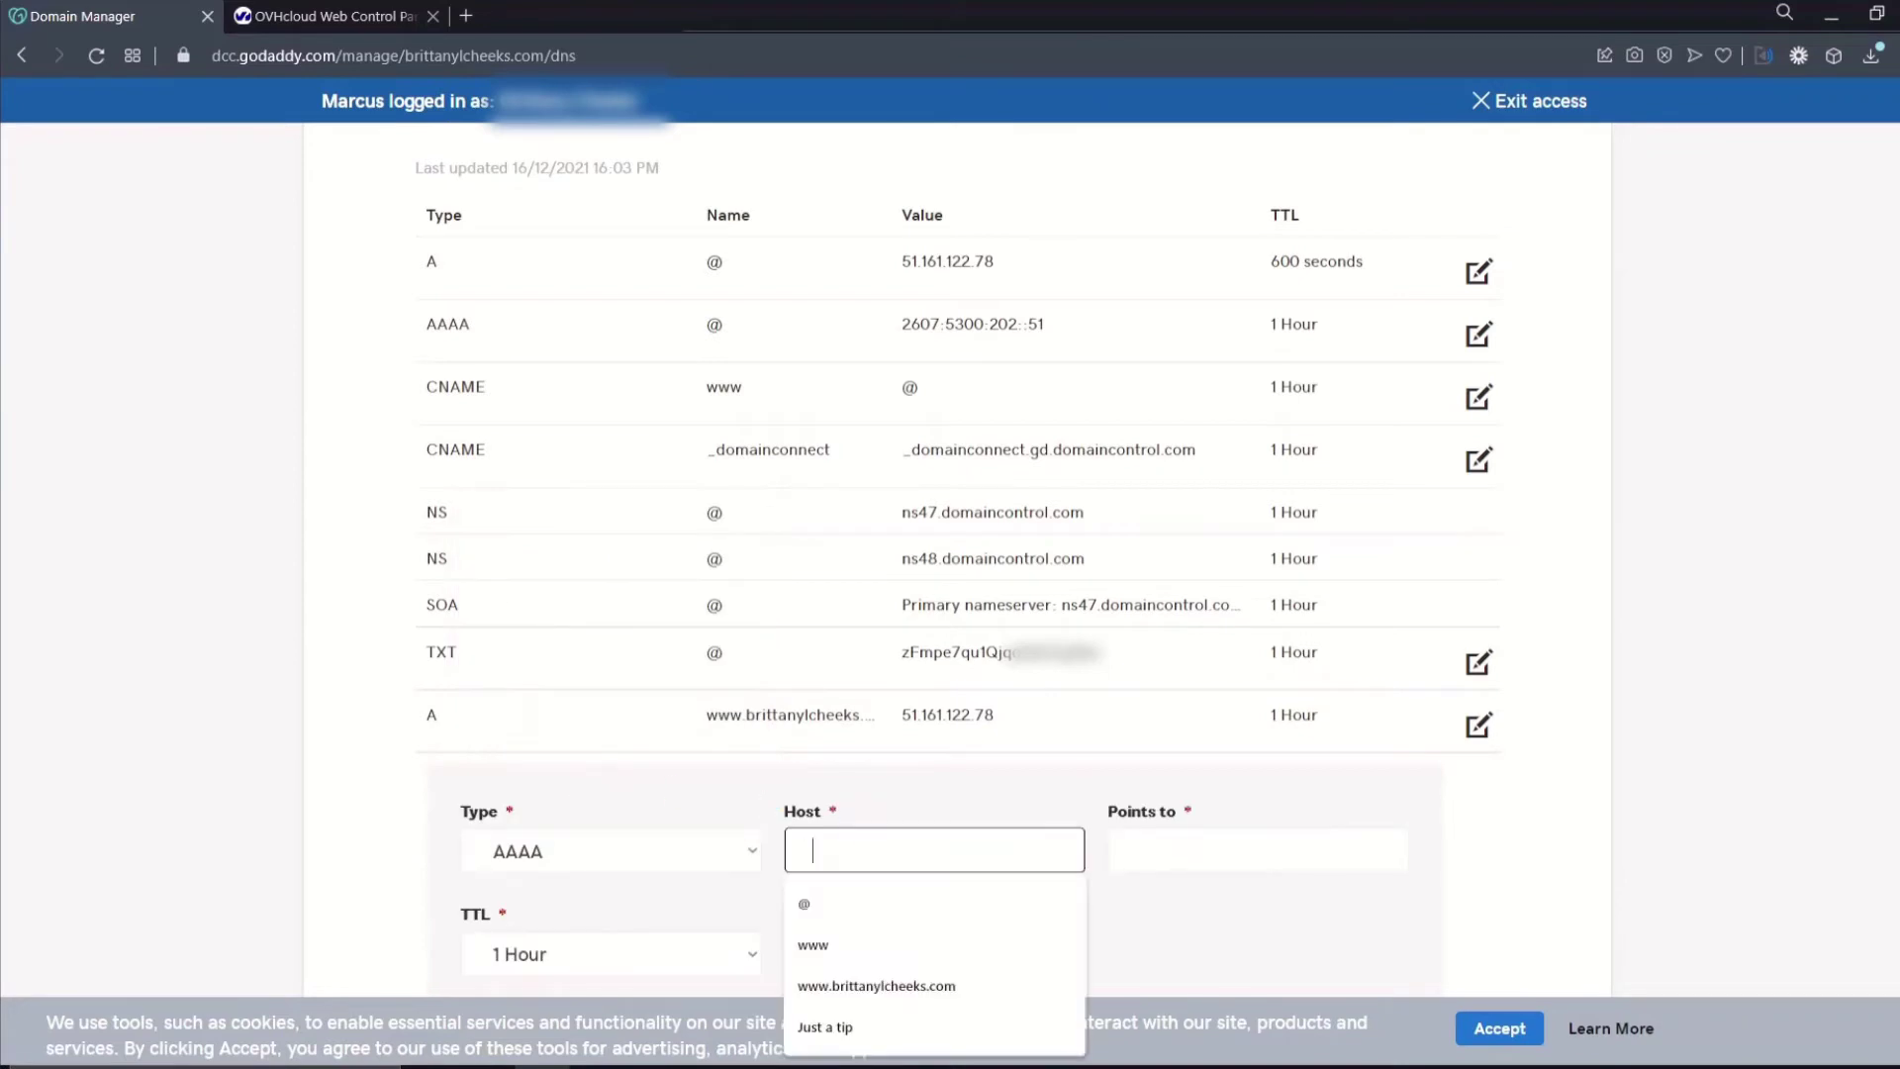
click(861, 983)
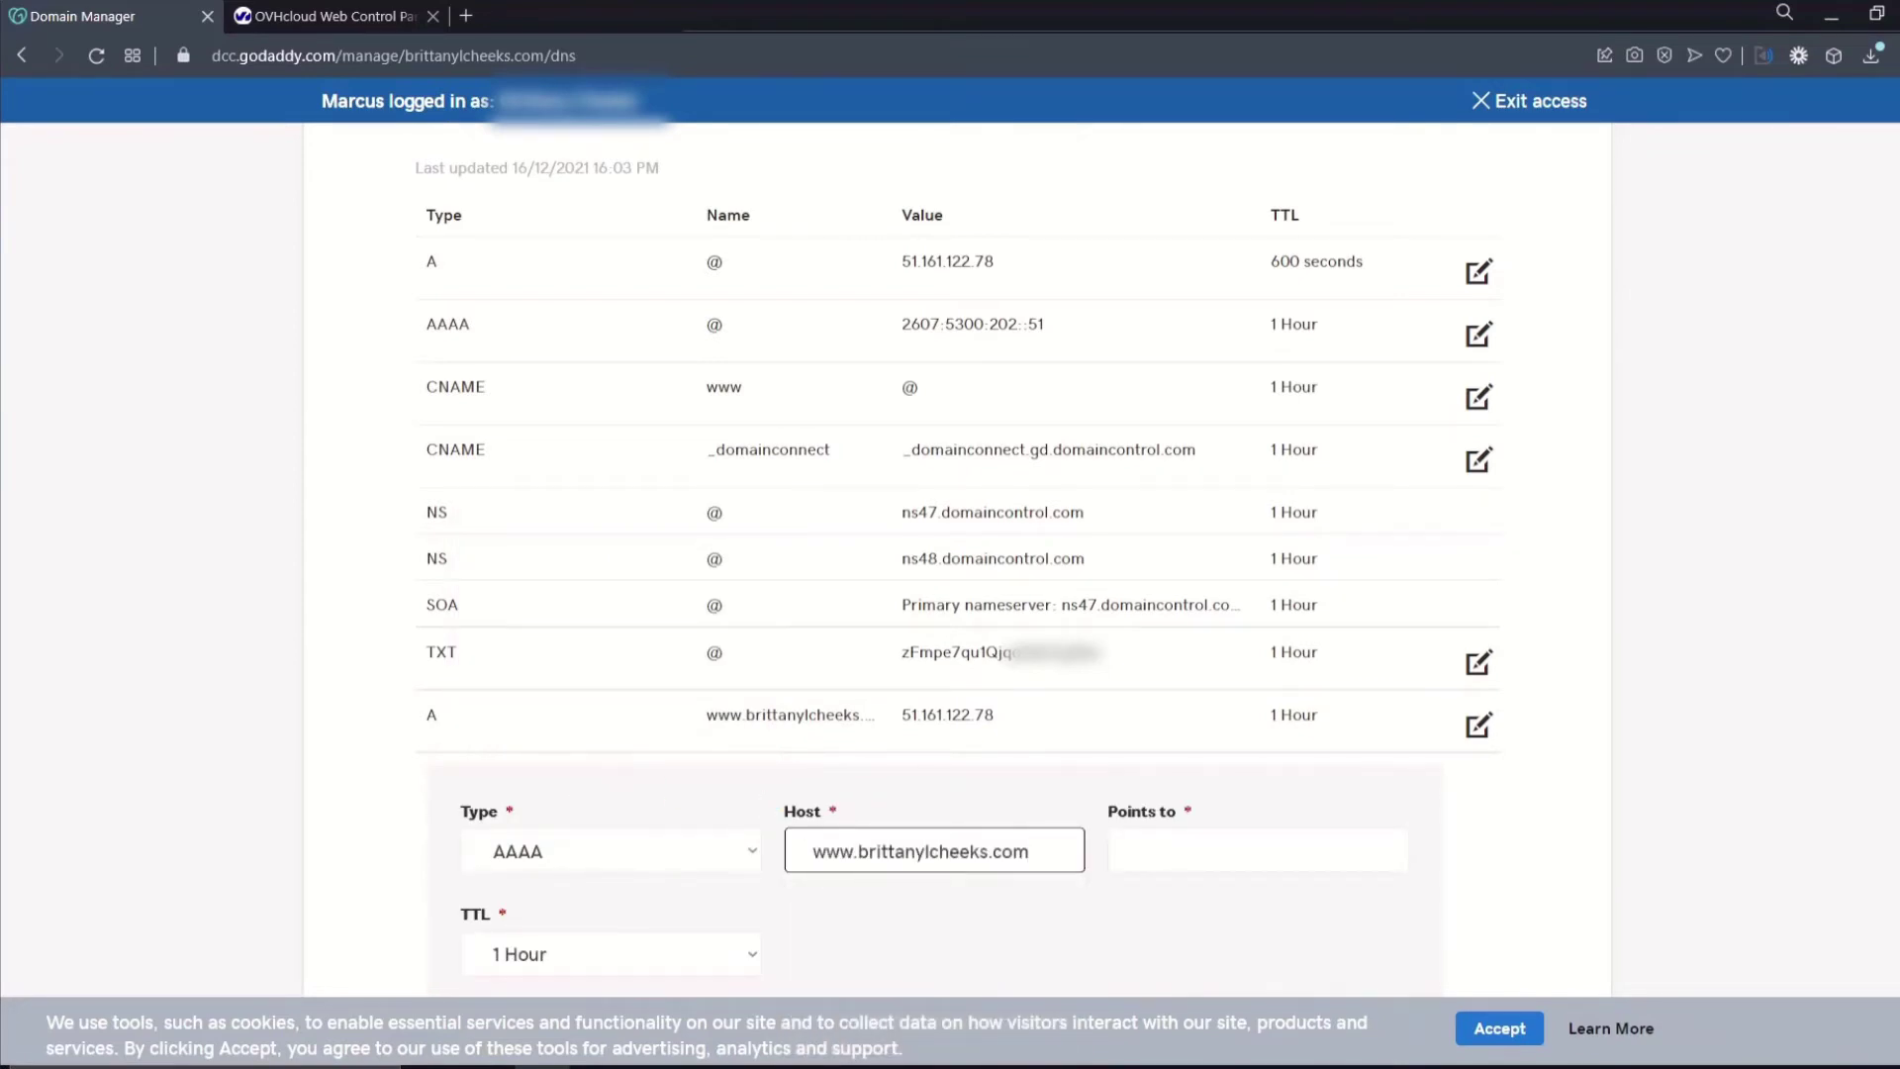
click(1198, 851)
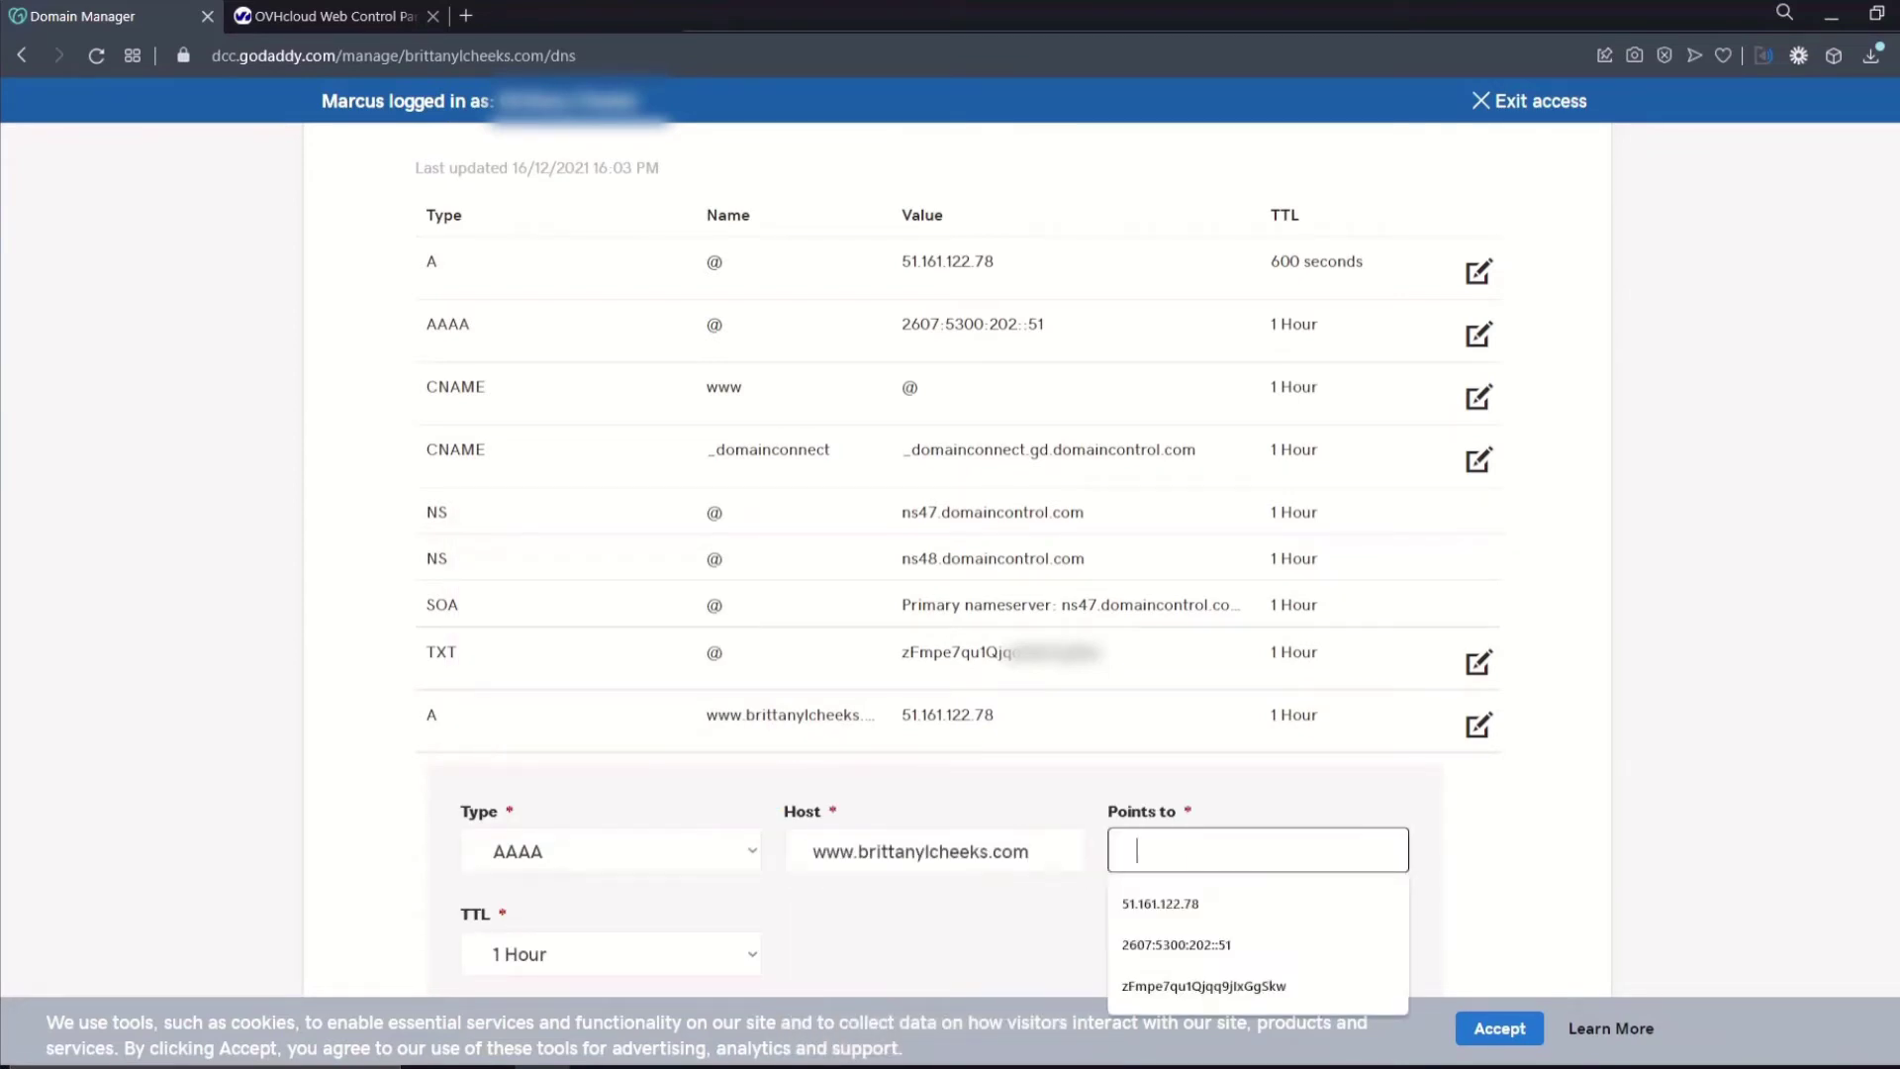
click(1202, 945)
scroll(1488, 851, down, 3)
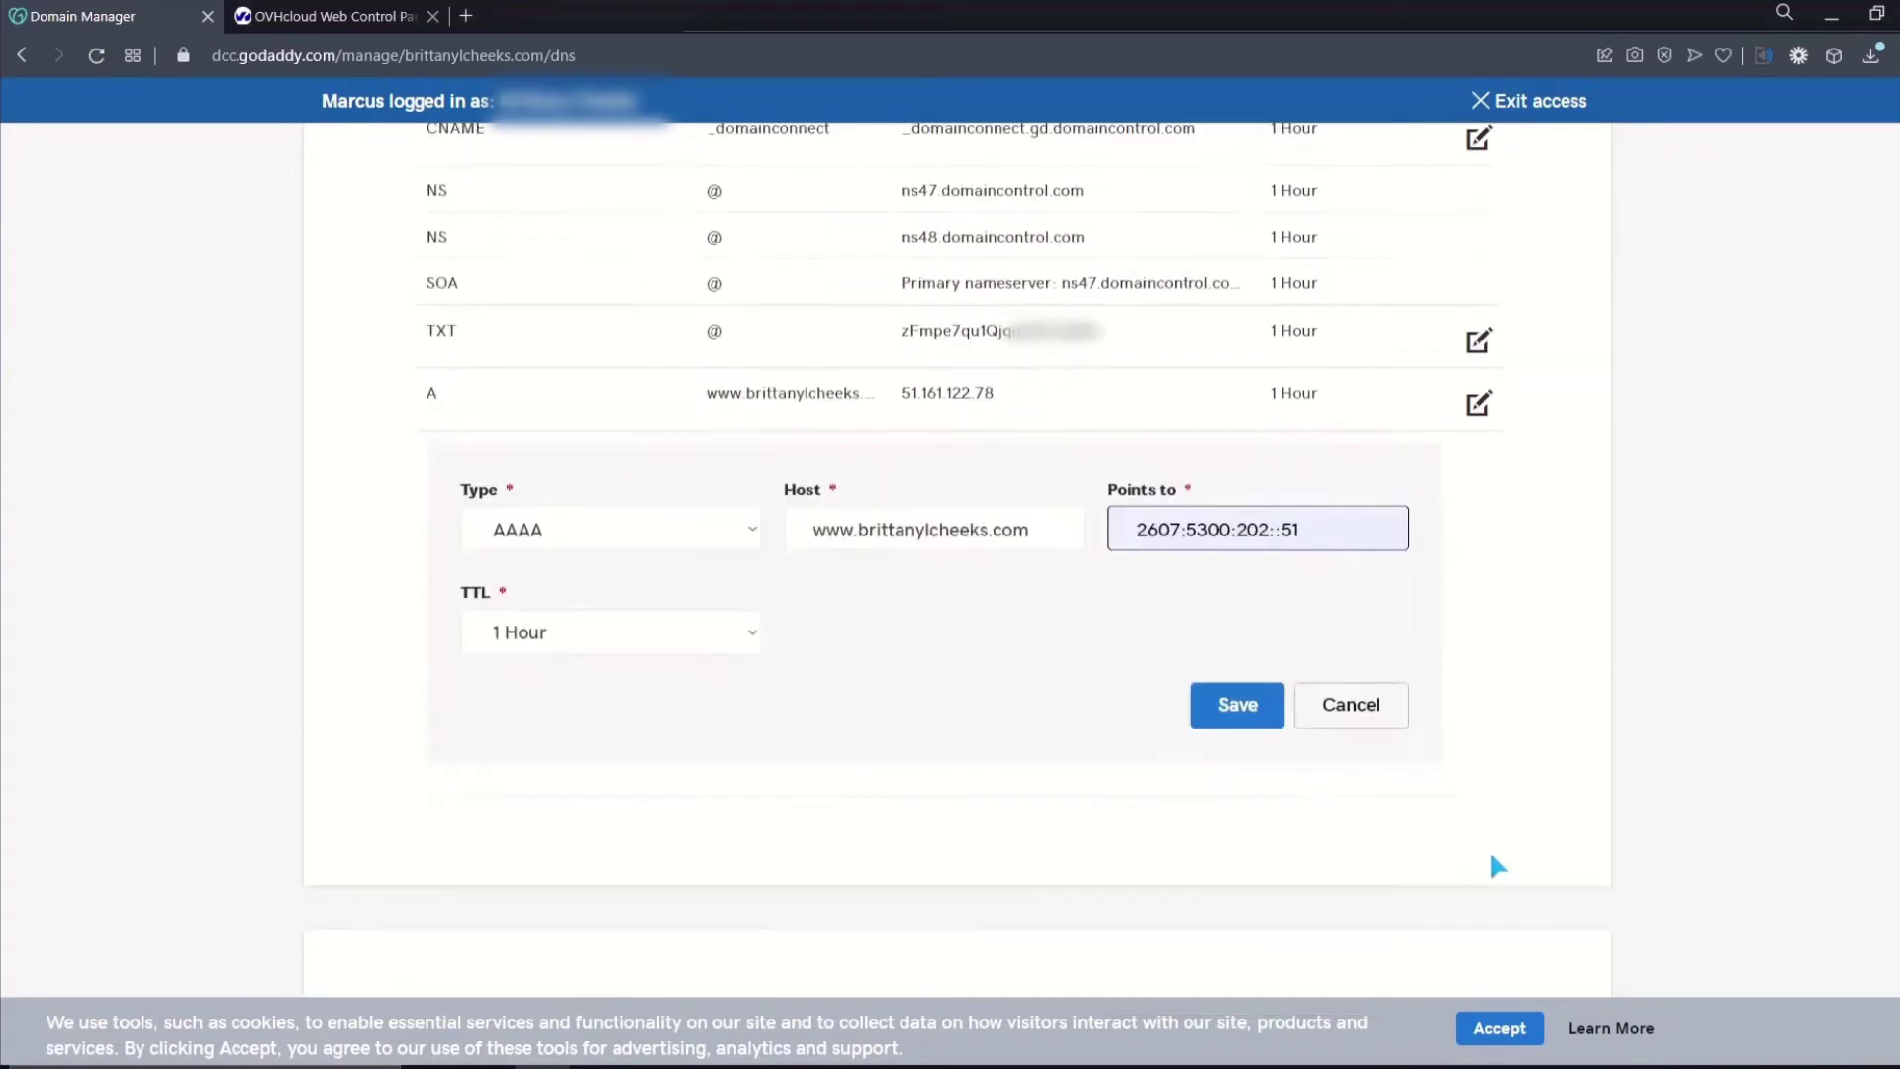
click(1238, 685)
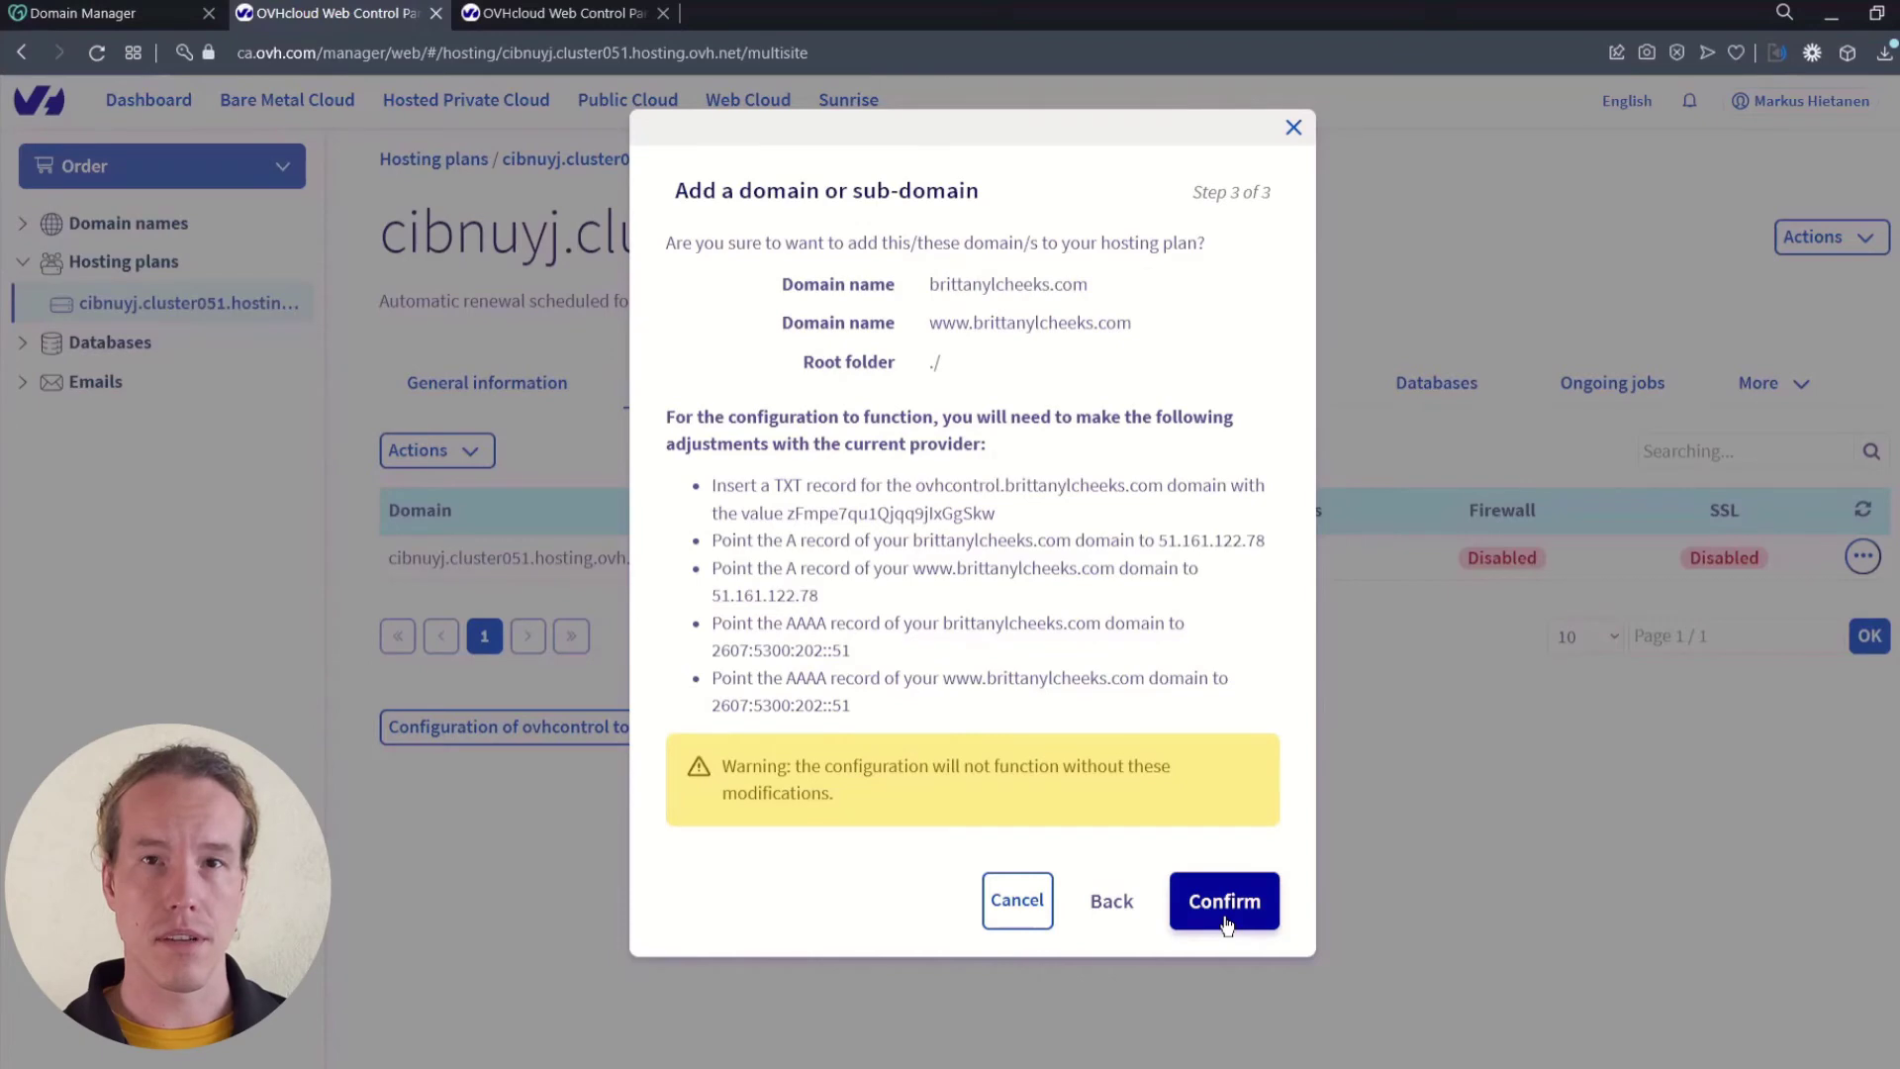
- In OVHcloud, confirm adding the domain to the hosting plan and check the plan's ongoing jobs
click(1226, 920)
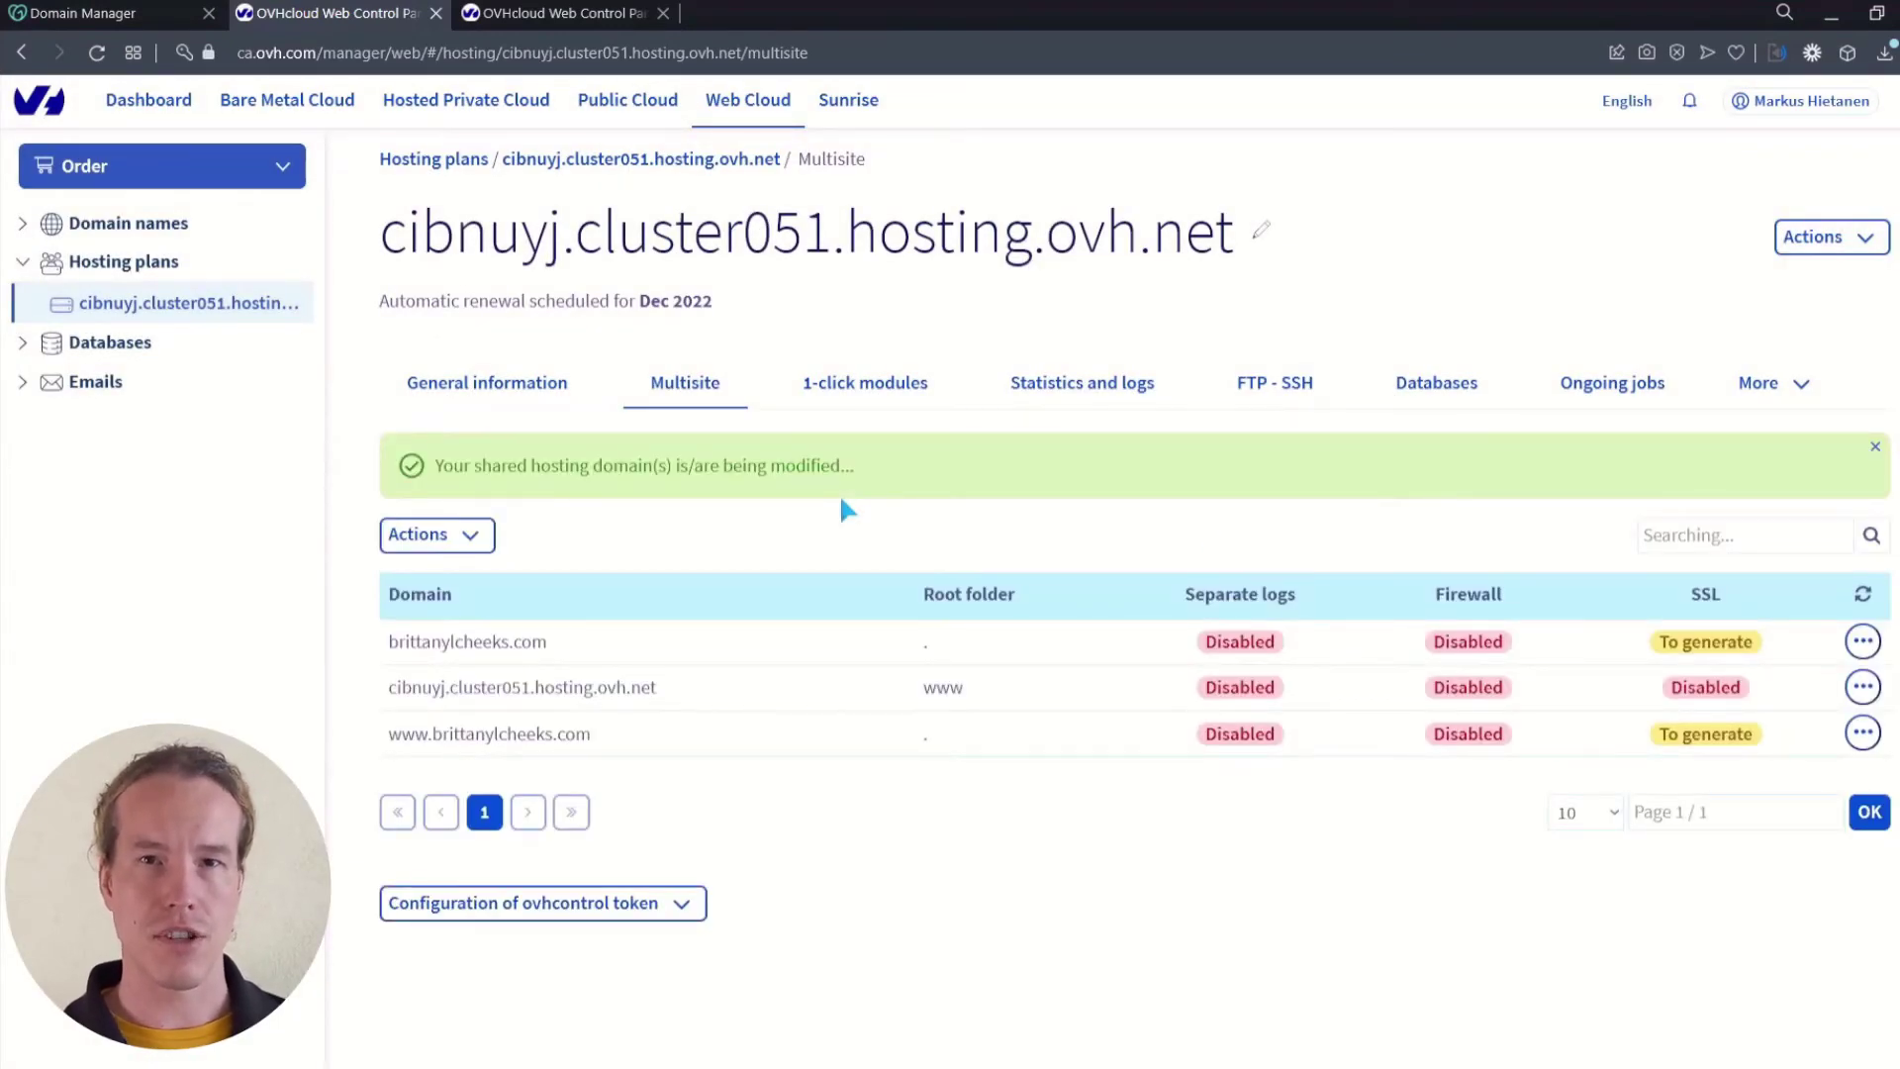
click(1612, 383)
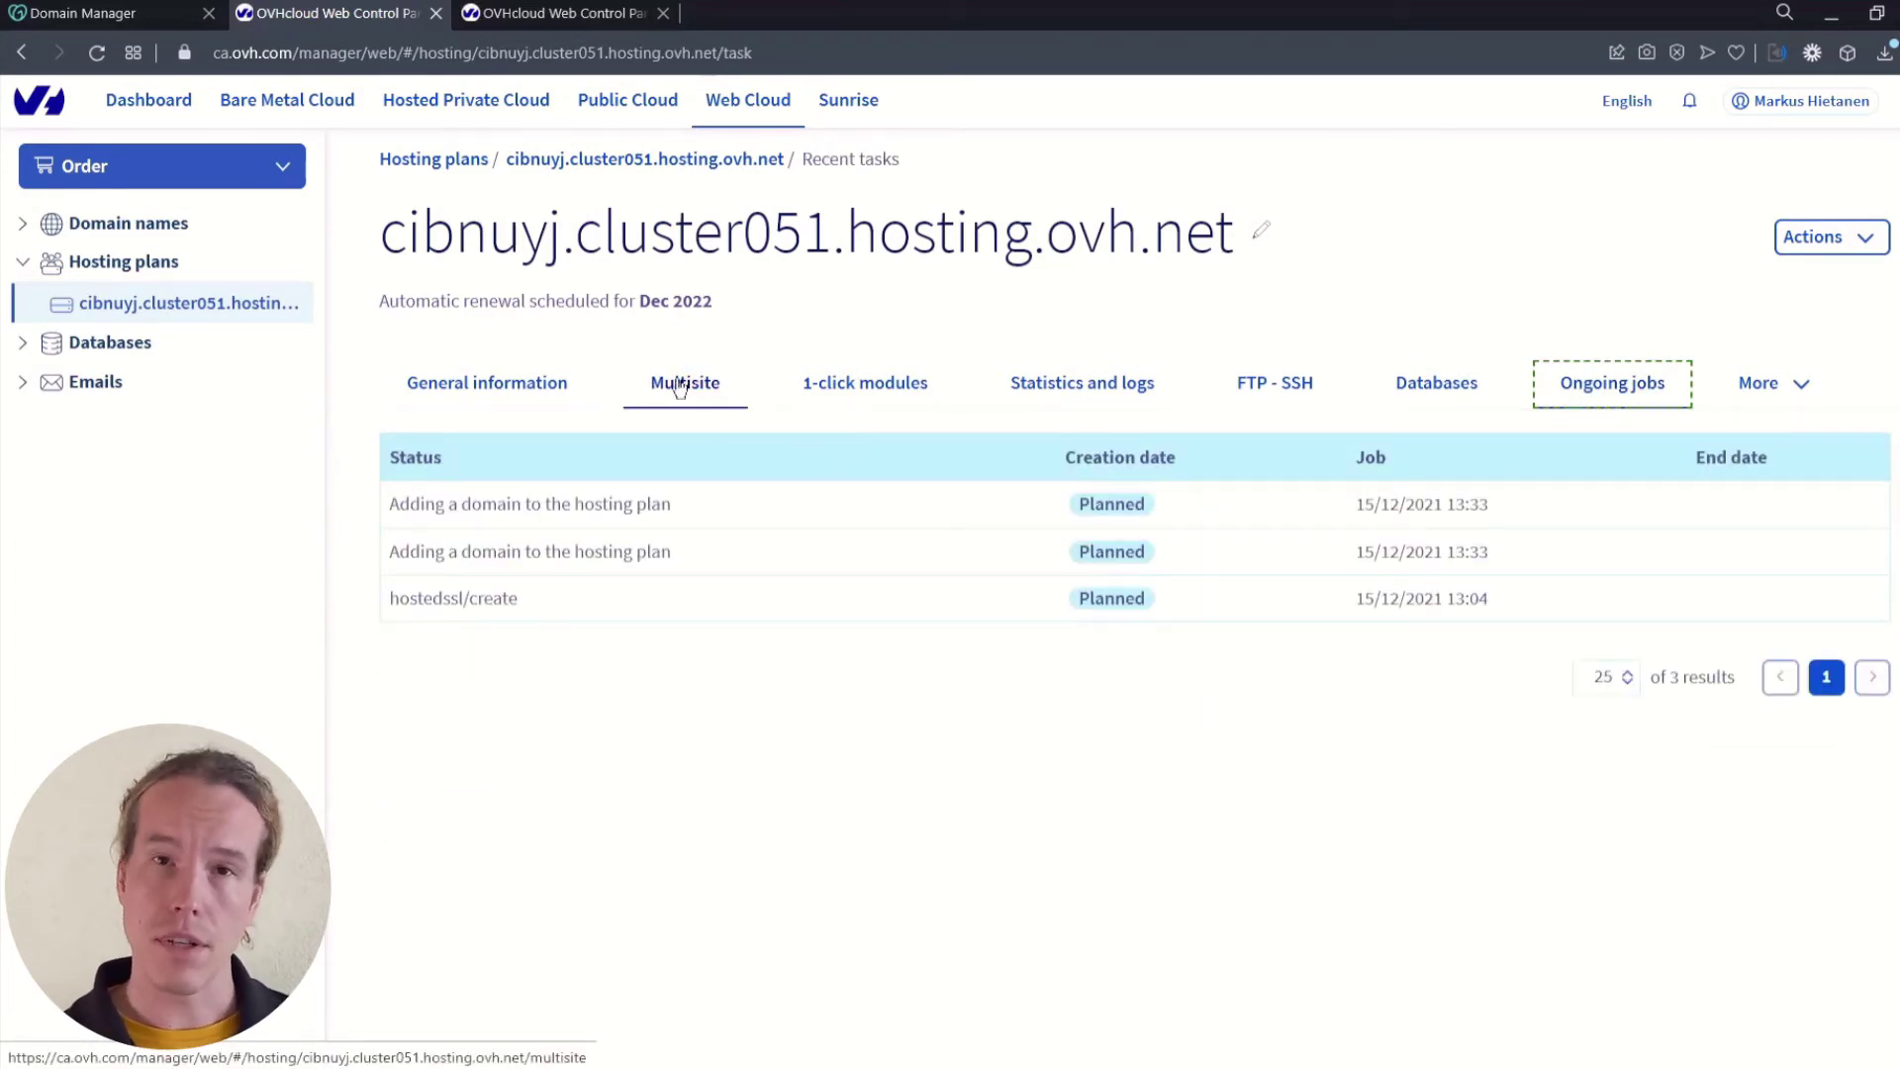
- Open the DNS zone of the client's domain from the OVHcloud domain names
click(24, 226)
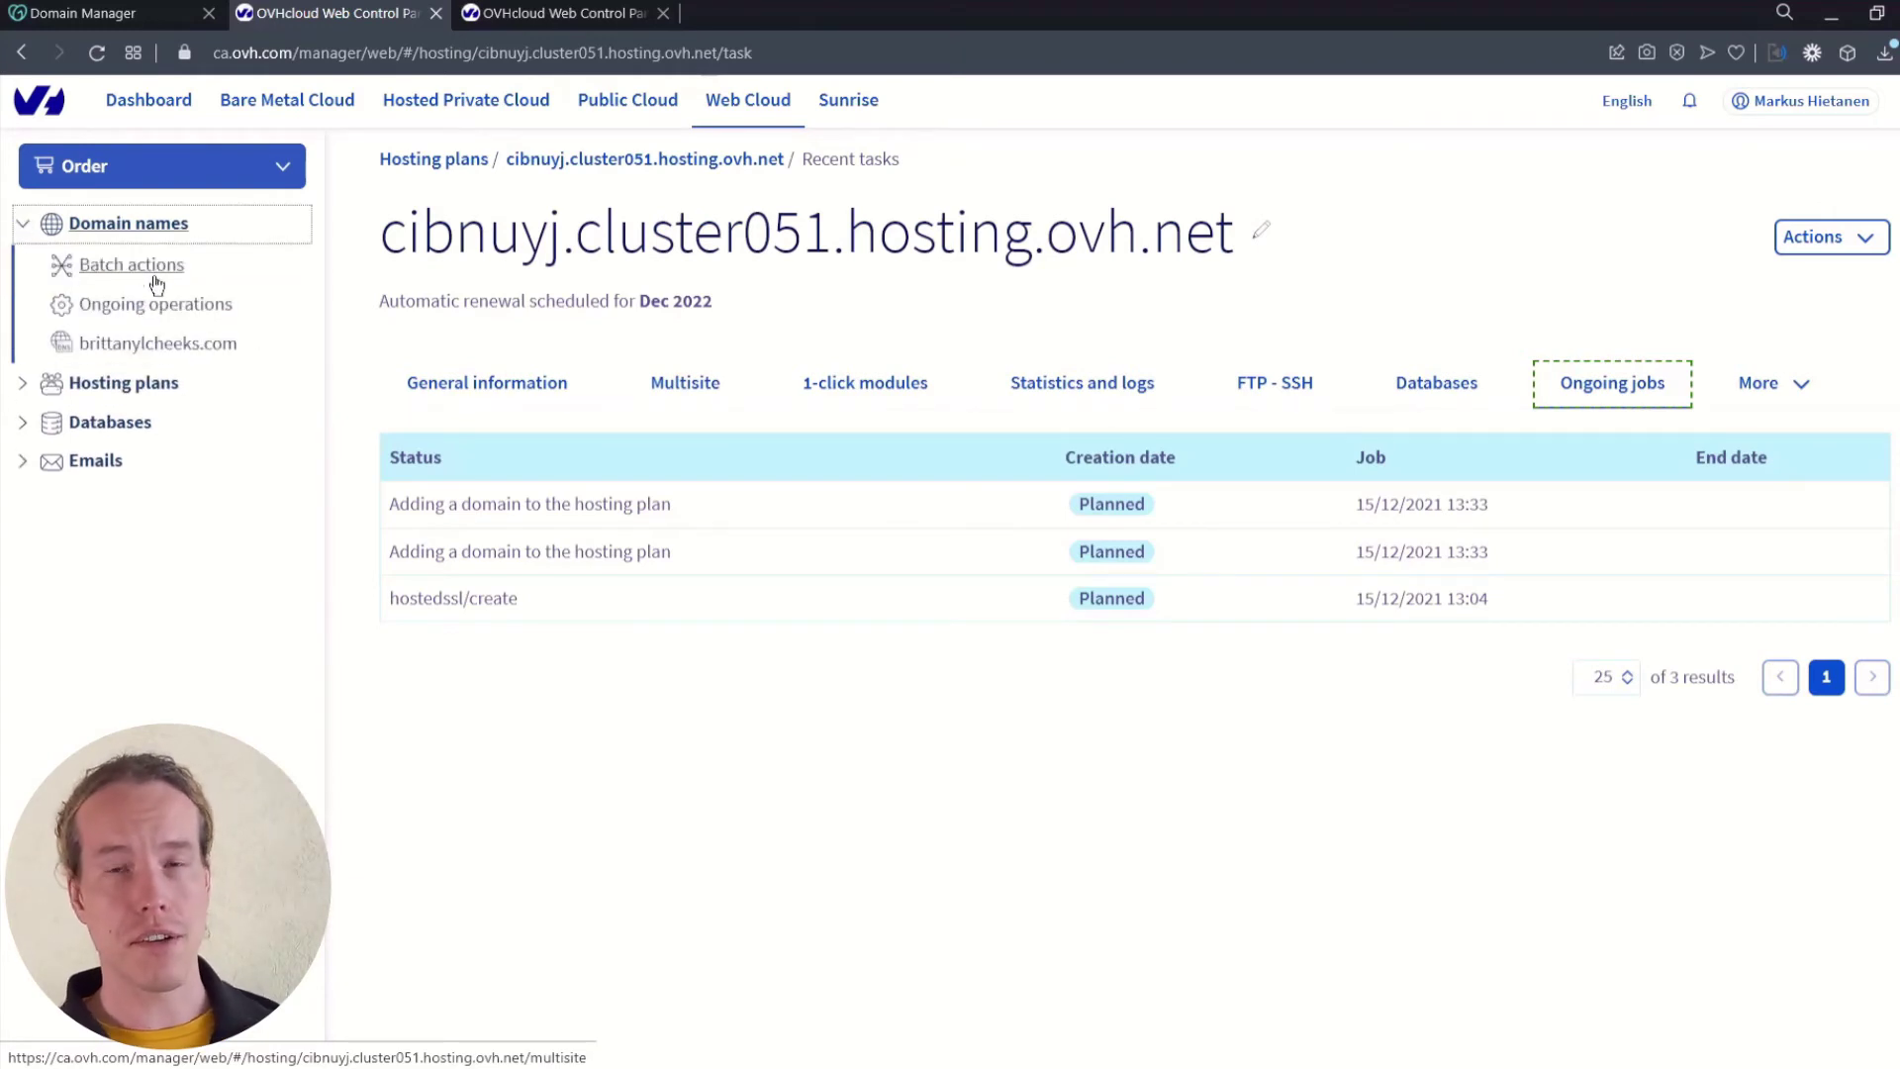
click(165, 359)
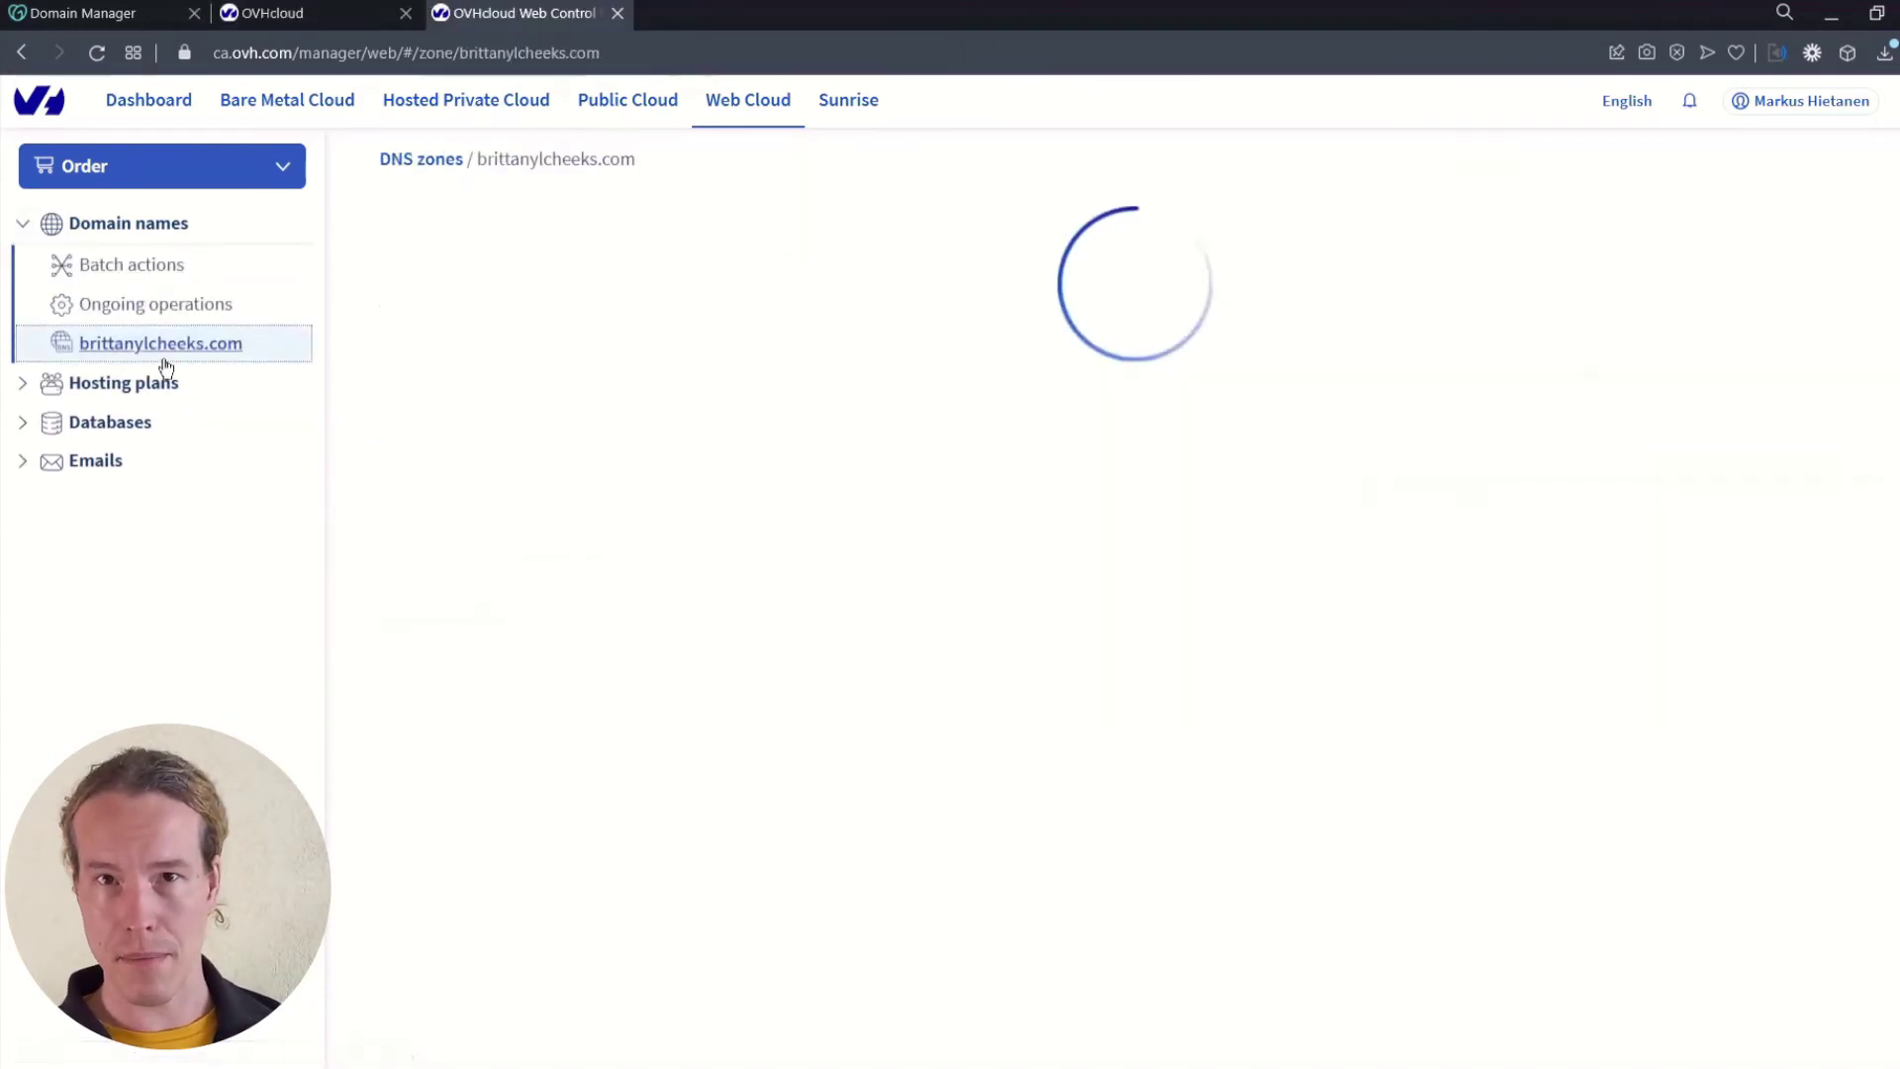
- Copy the first NS target, dns10.ovh.ca., from the OVHcloud DNS zone, then switch to GoDaddy and start changing the domain's nameservers
scroll(344, 648, down, 3)
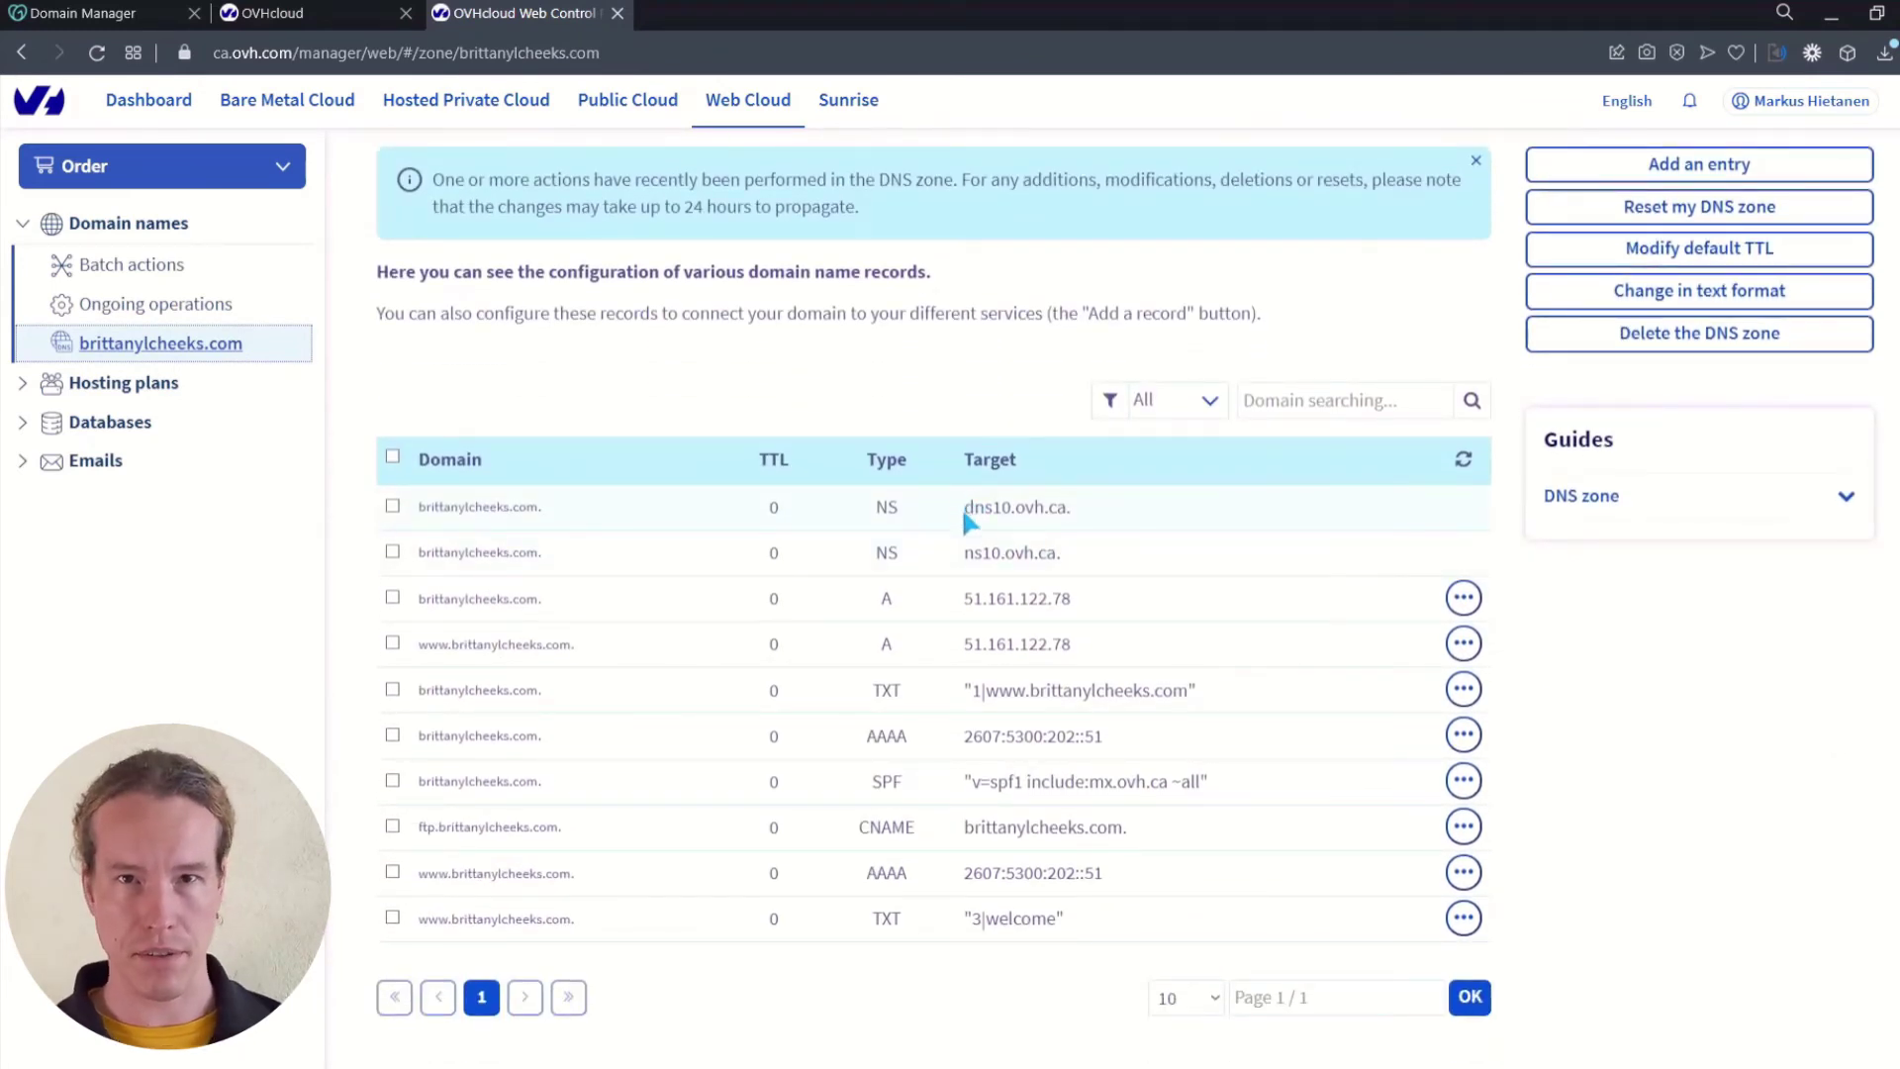
drag(960, 506, 1072, 508)
key(ctrl+c)
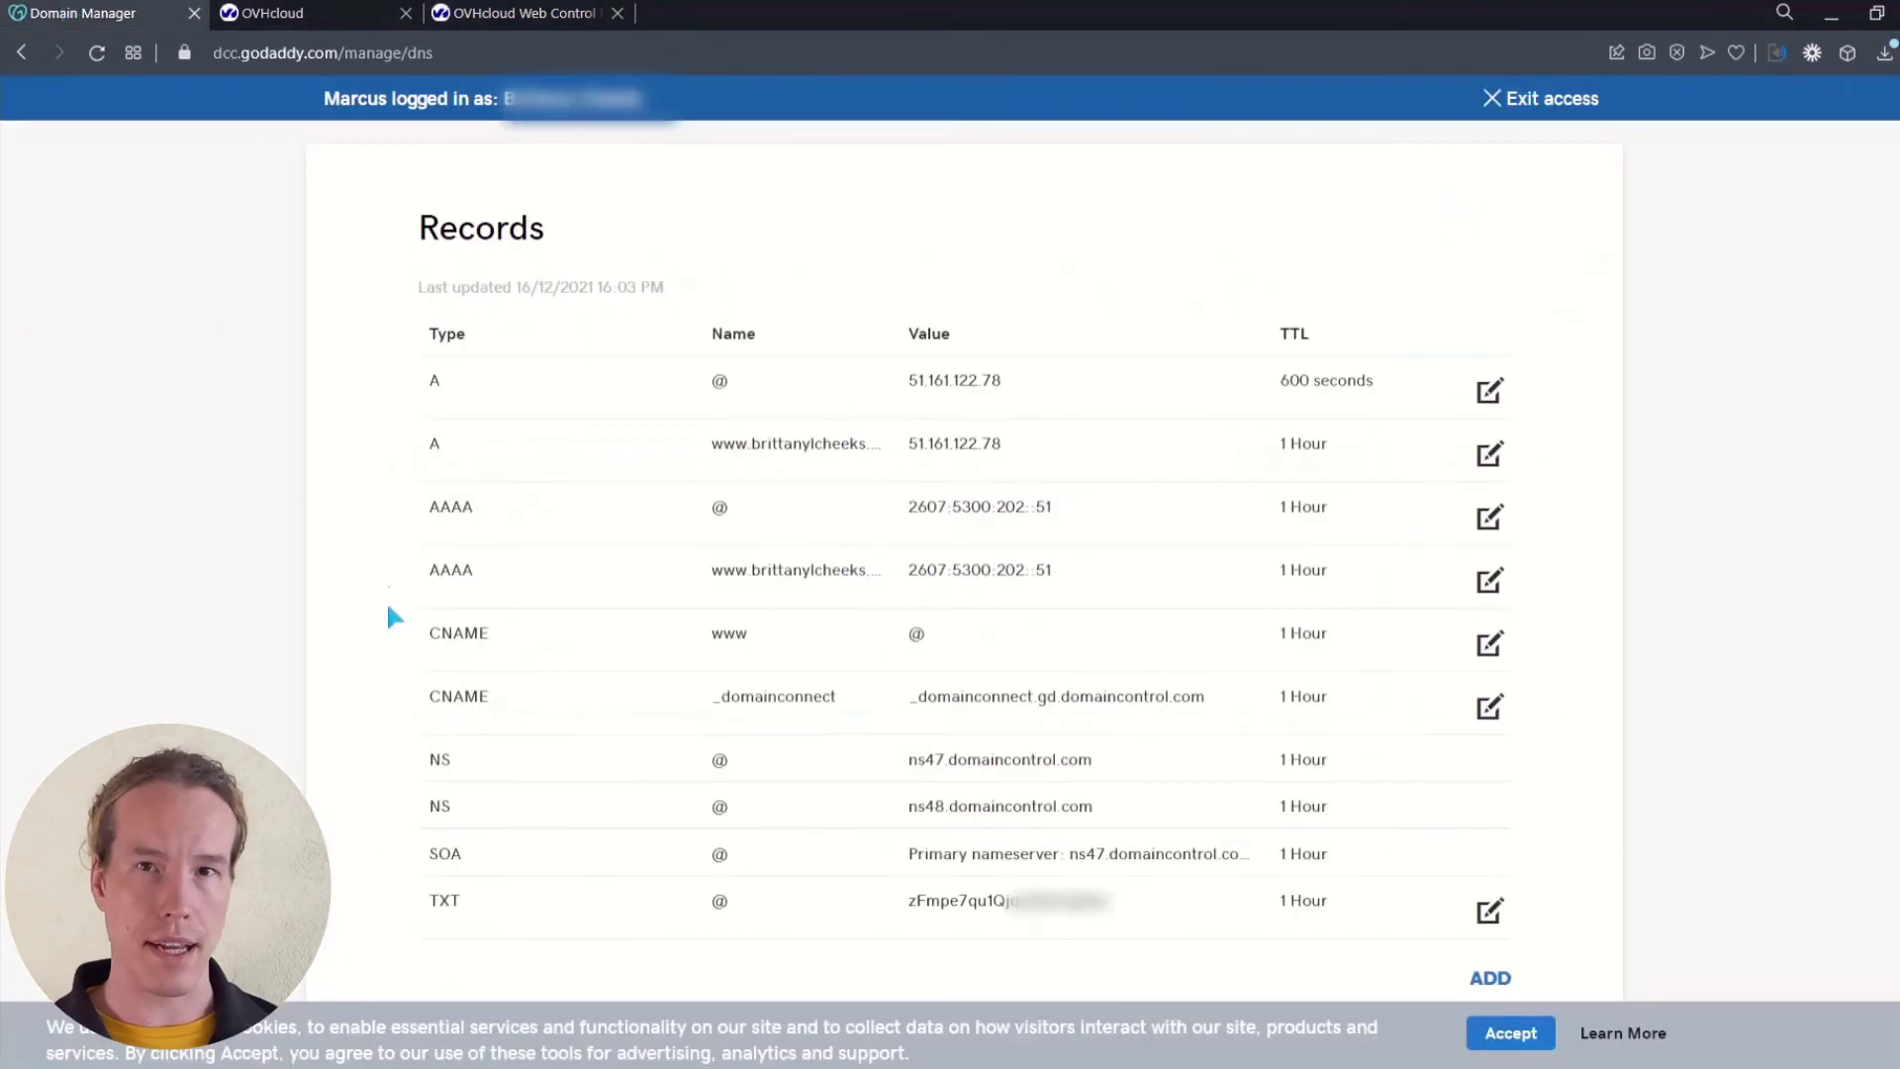
scroll(386, 601, down, 5)
scroll(395, 616, down, 2)
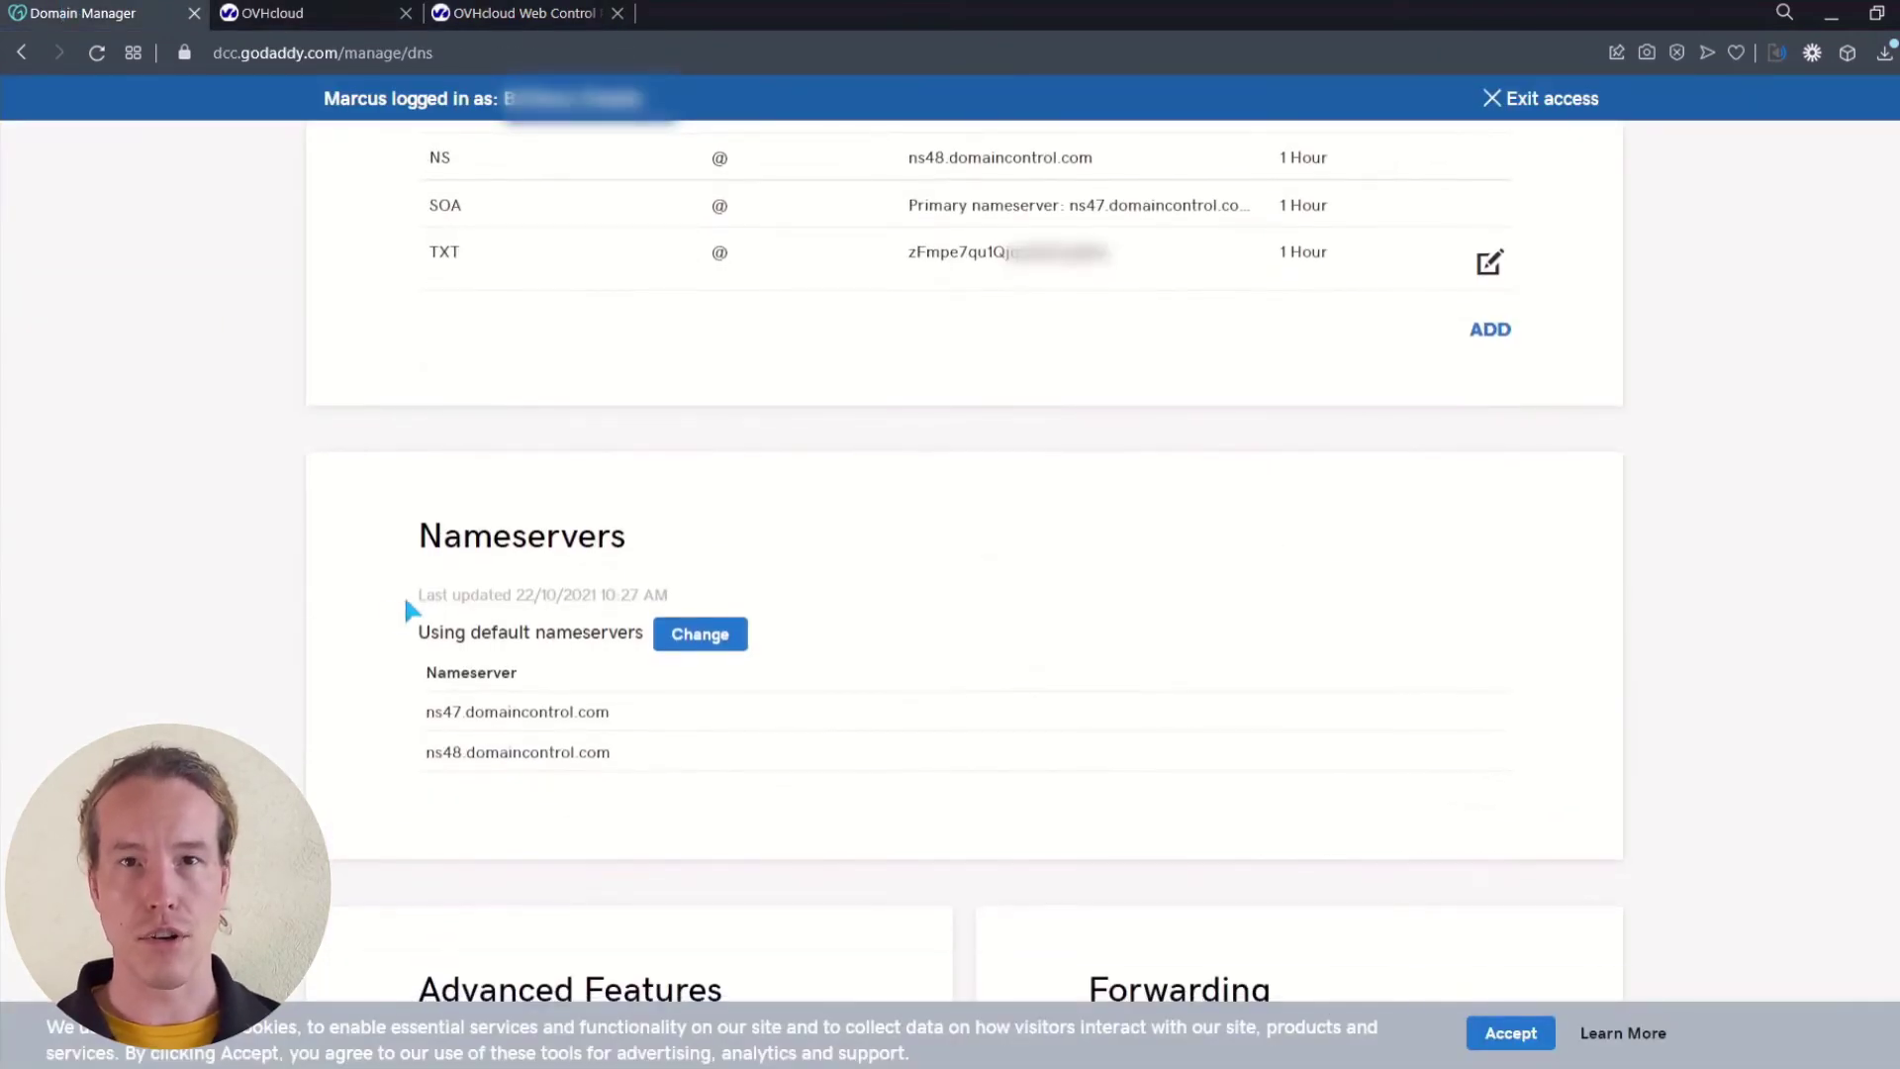
click(709, 636)
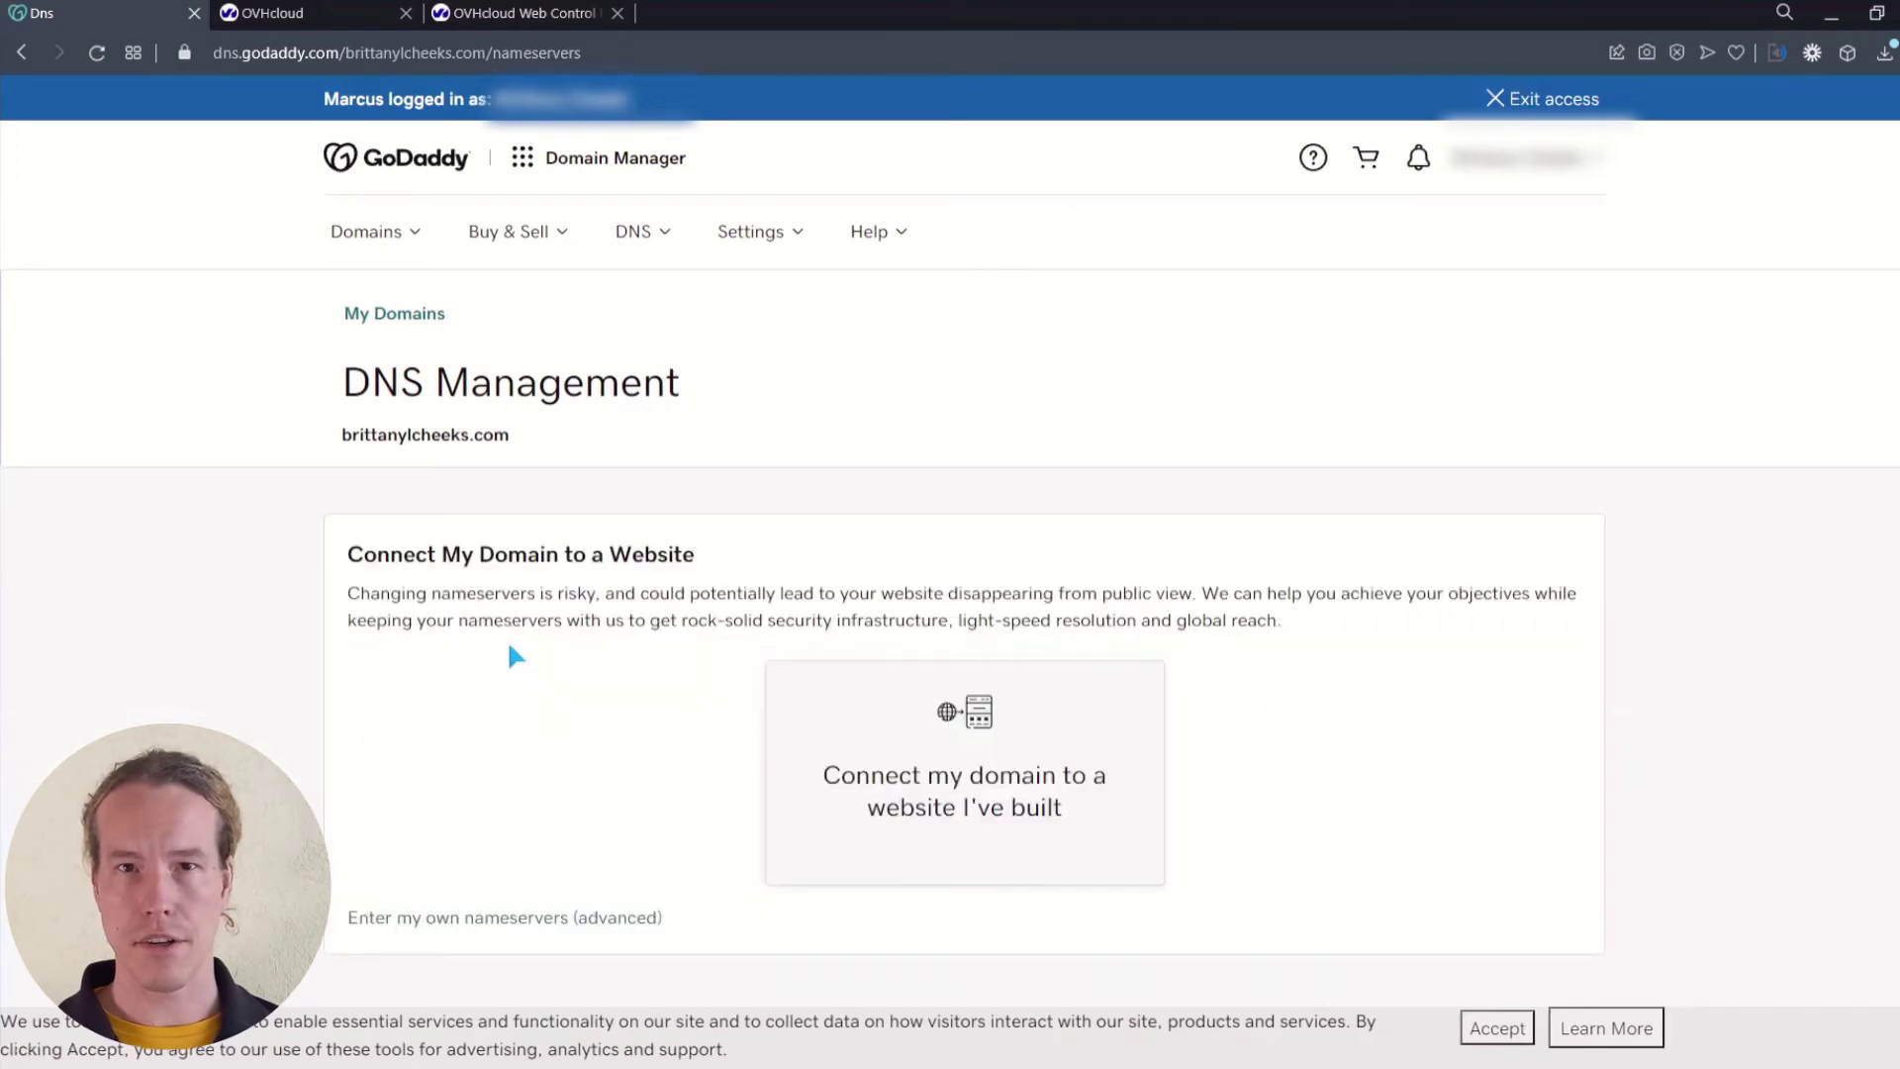
- Choose to enter custom nameservers in GoDaddy and set Nameserver 1 to dns10.ovh.ca
scroll(579, 864, down, 1)
click(537, 880)
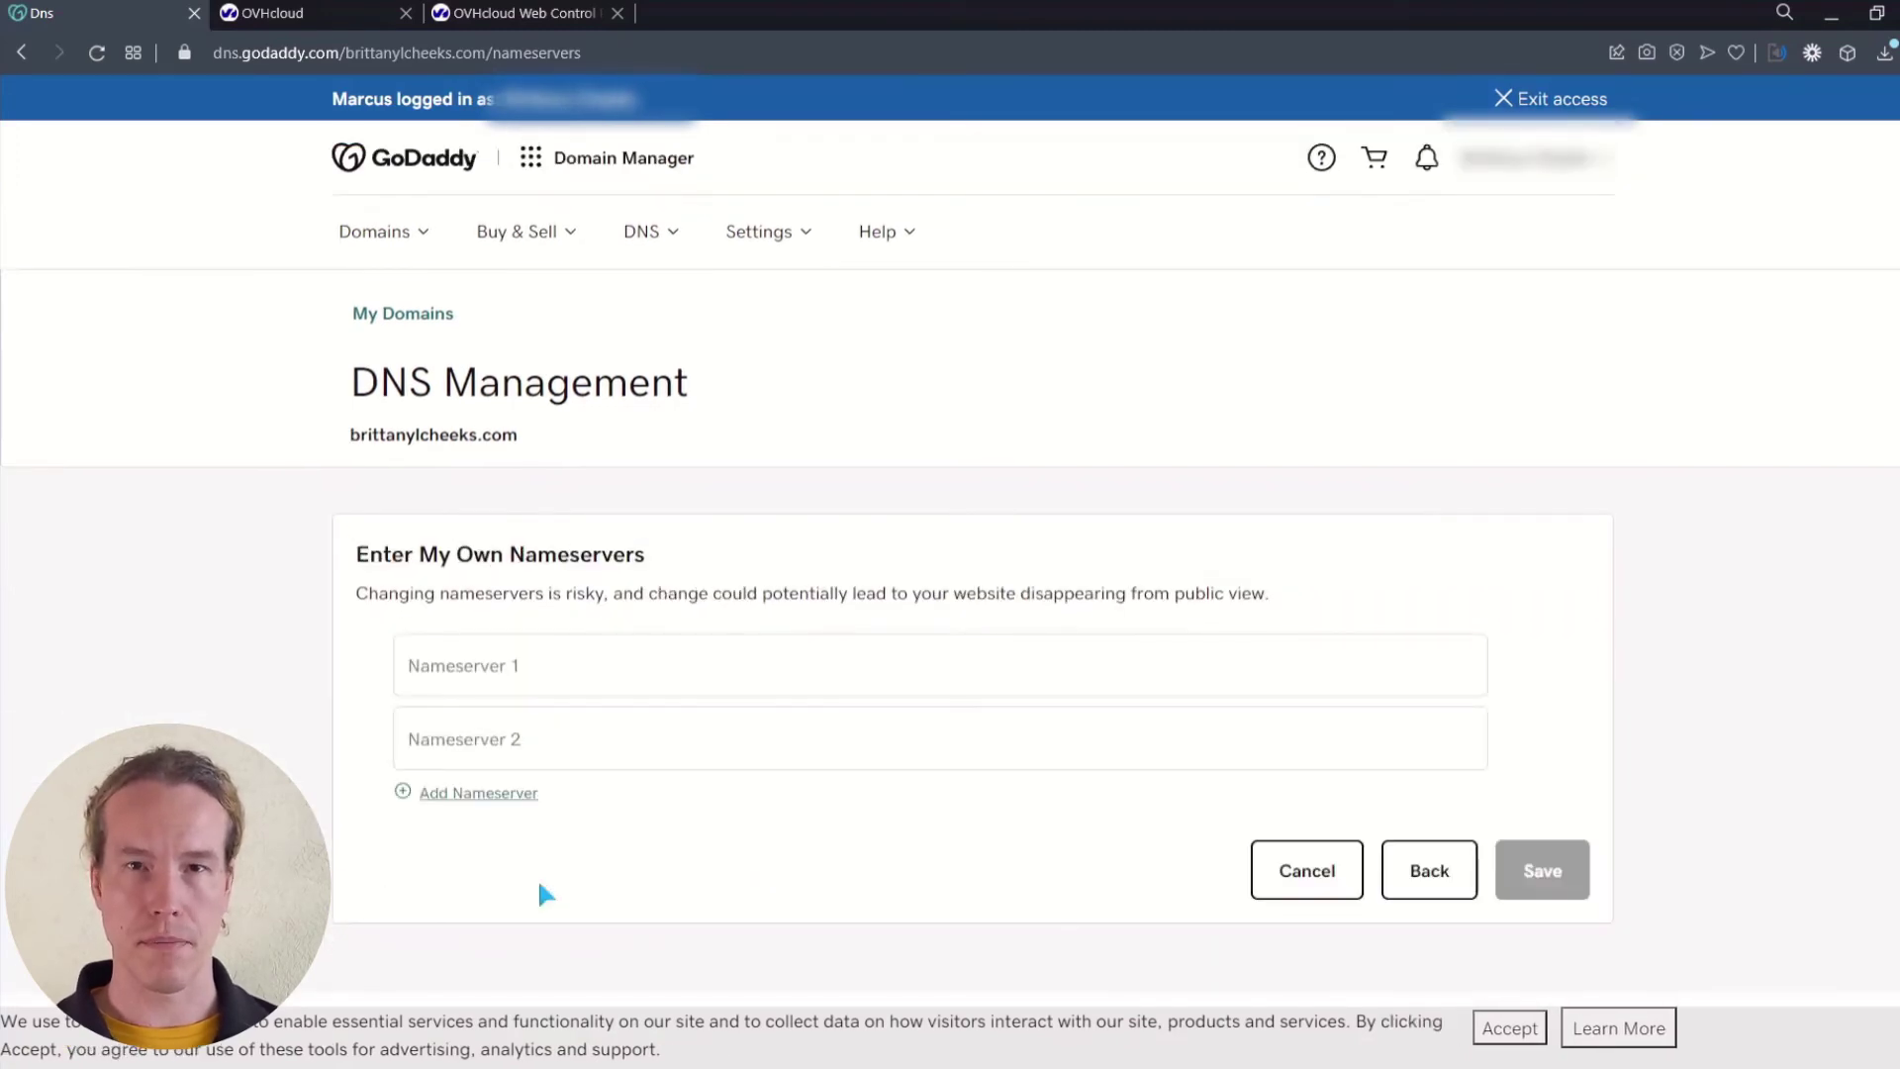
key(ctrl+v)
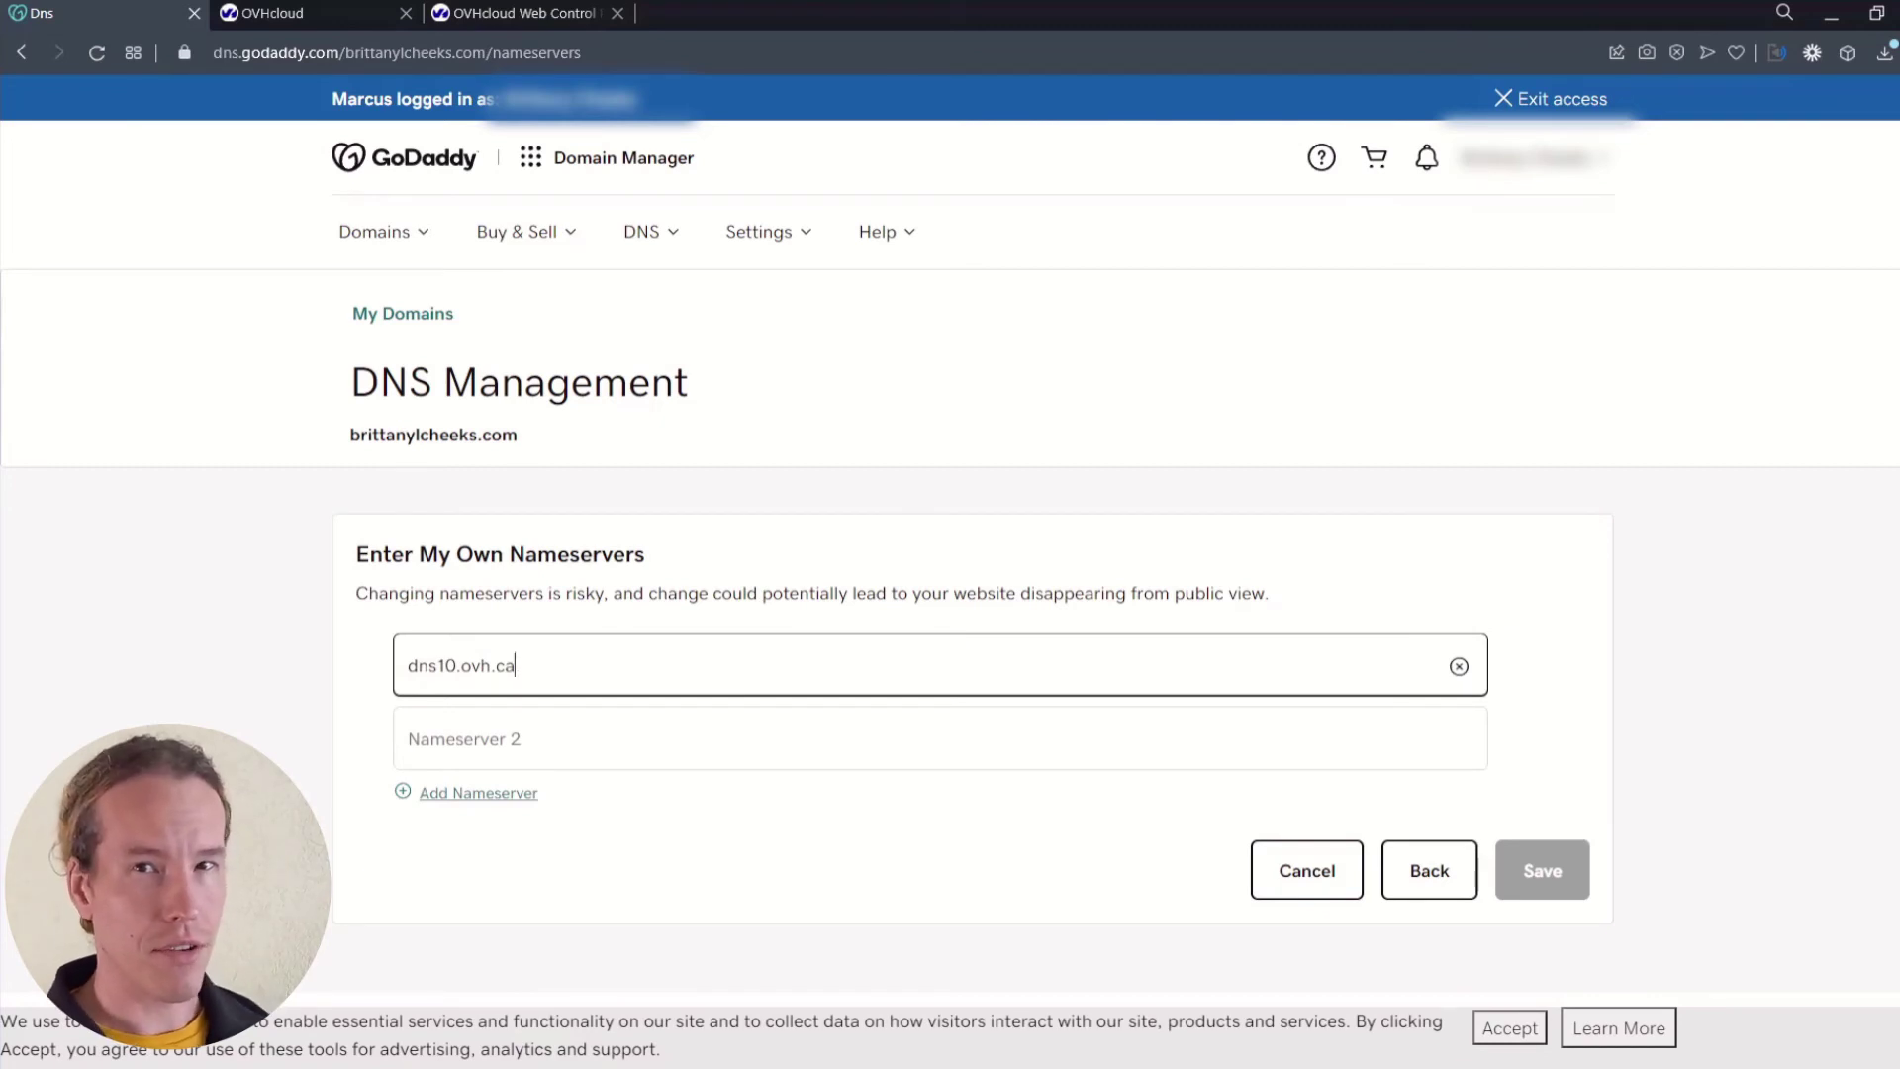
- Copy the second NS target, ns10.ovh.ca., from the OVHcloud DNS zone and enter it as Nameserver 2 in GoDaddy
key(ctrl+Tab)
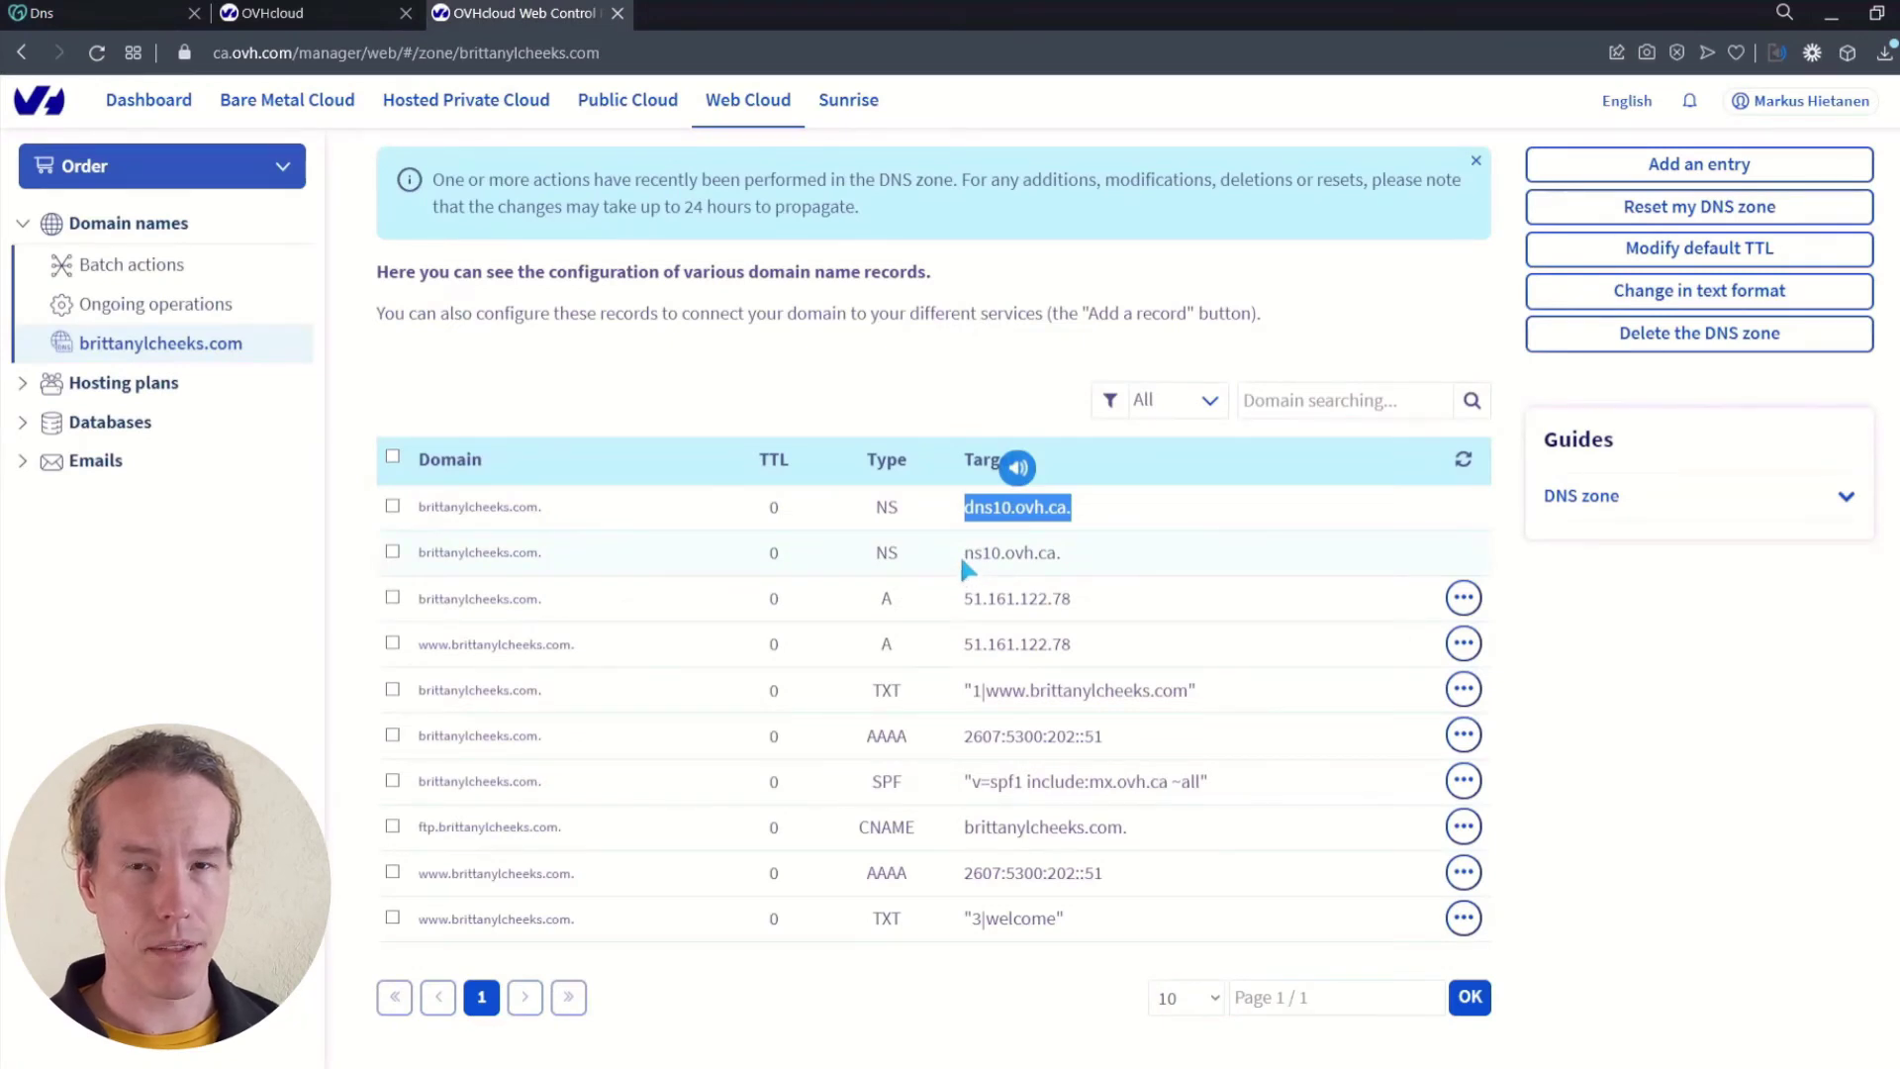
drag(961, 556, 1083, 556)
key(ctrl+c)
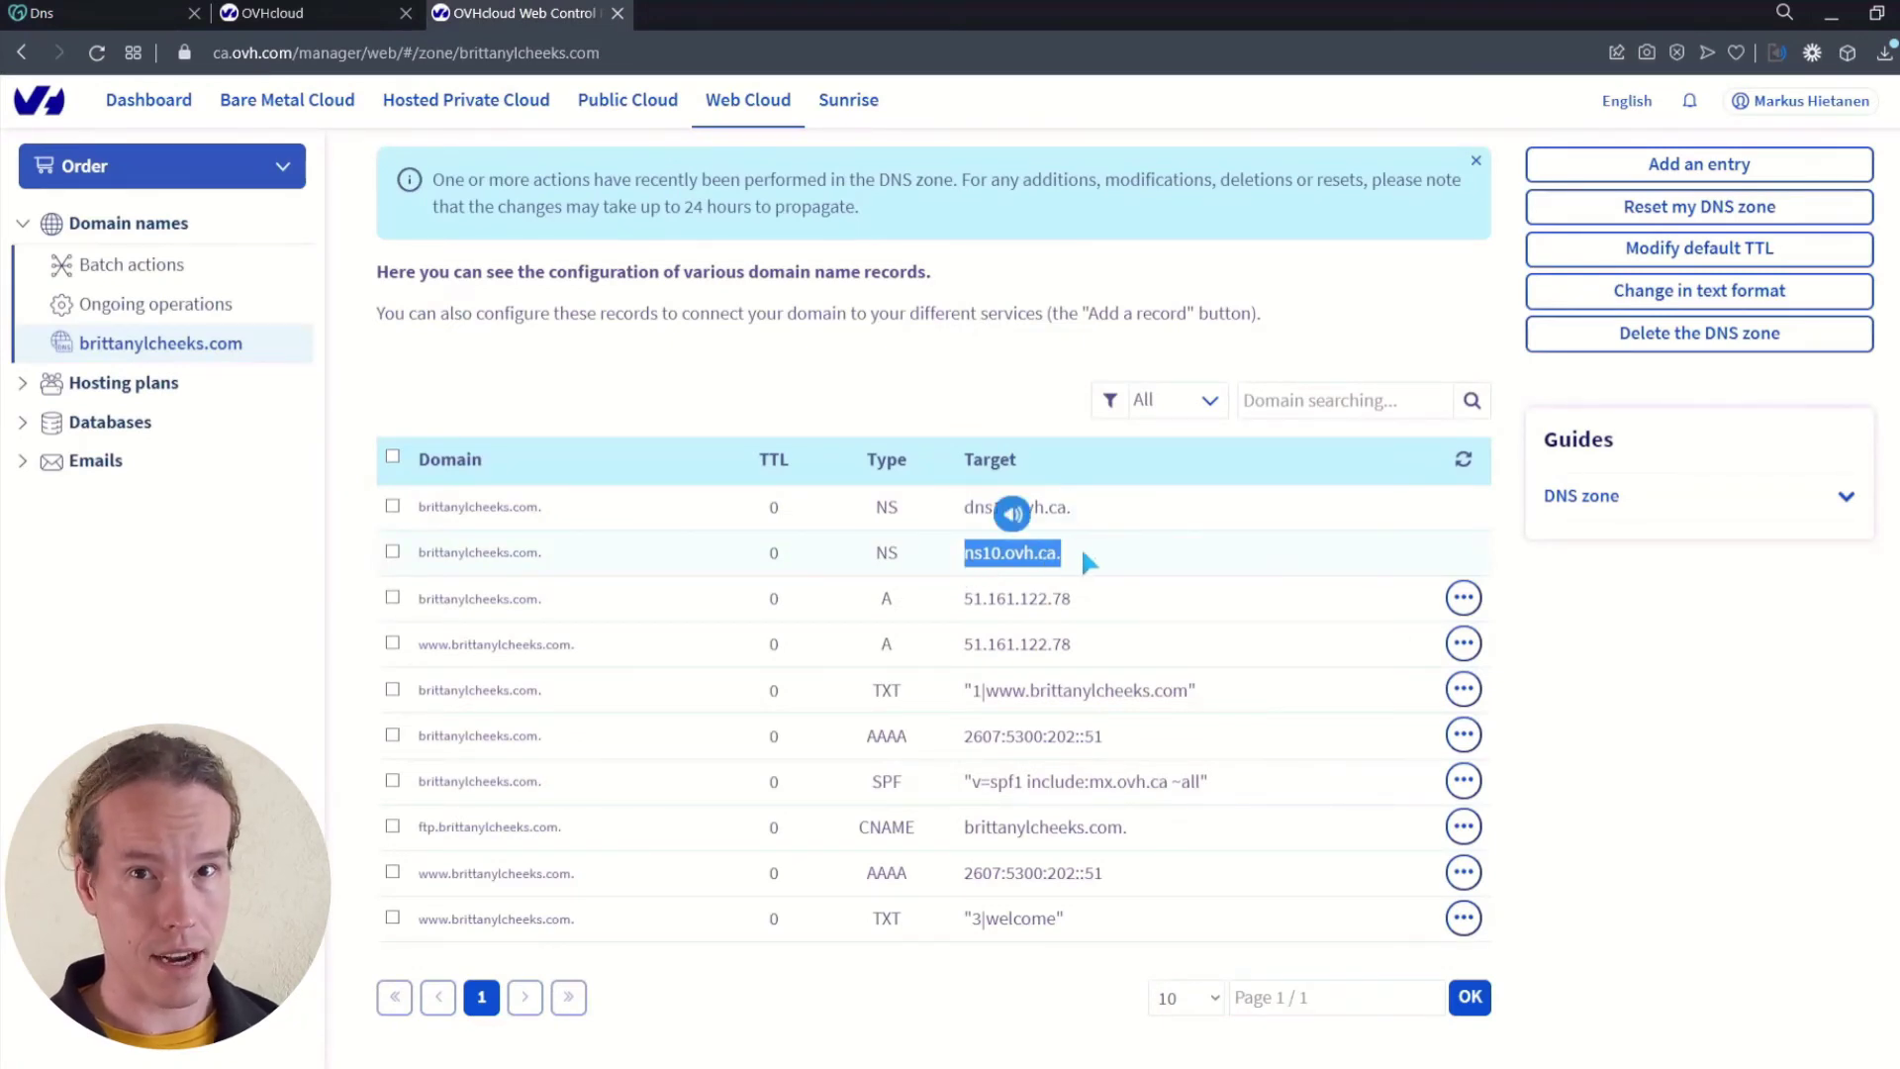
click(105, 12)
key(ctrl+v)
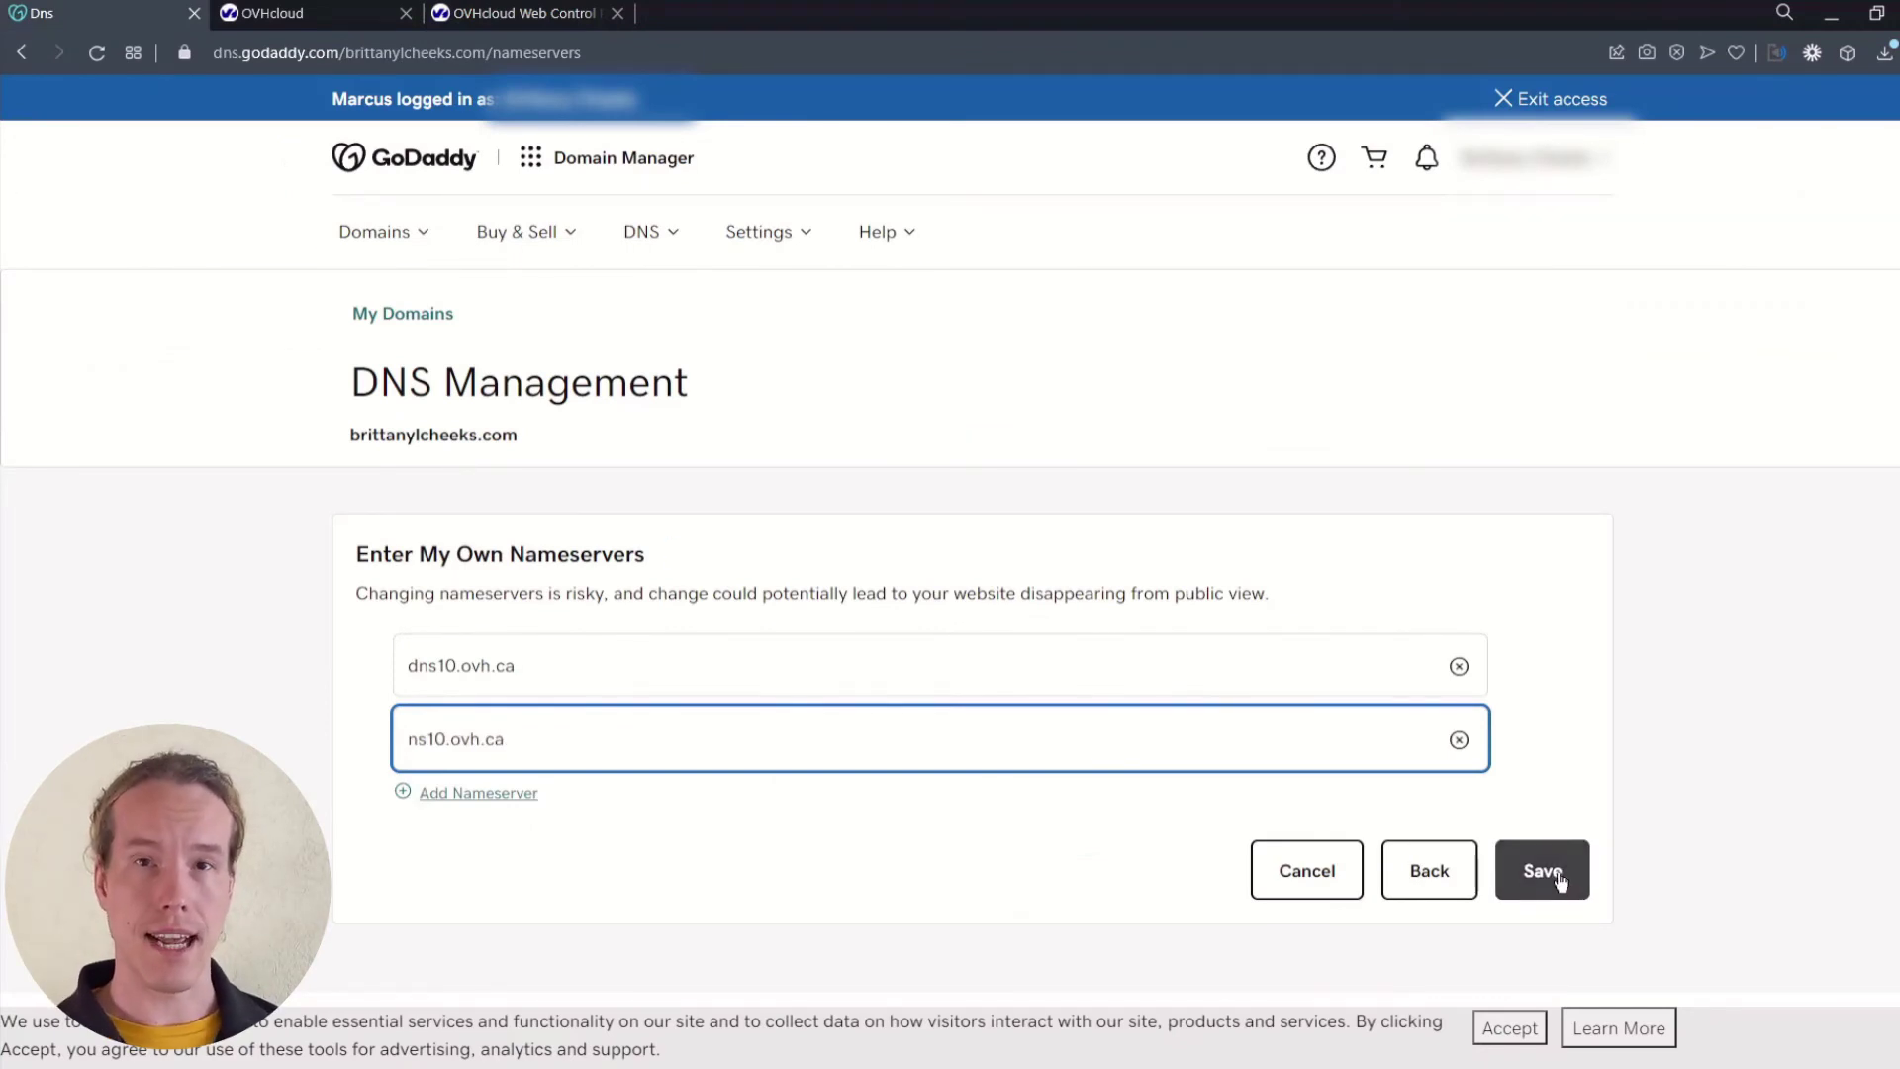
- Save the custom nameservers, consent to the nameserver update and check the nameserver list in GoDaddy's DNS management
click(1559, 878)
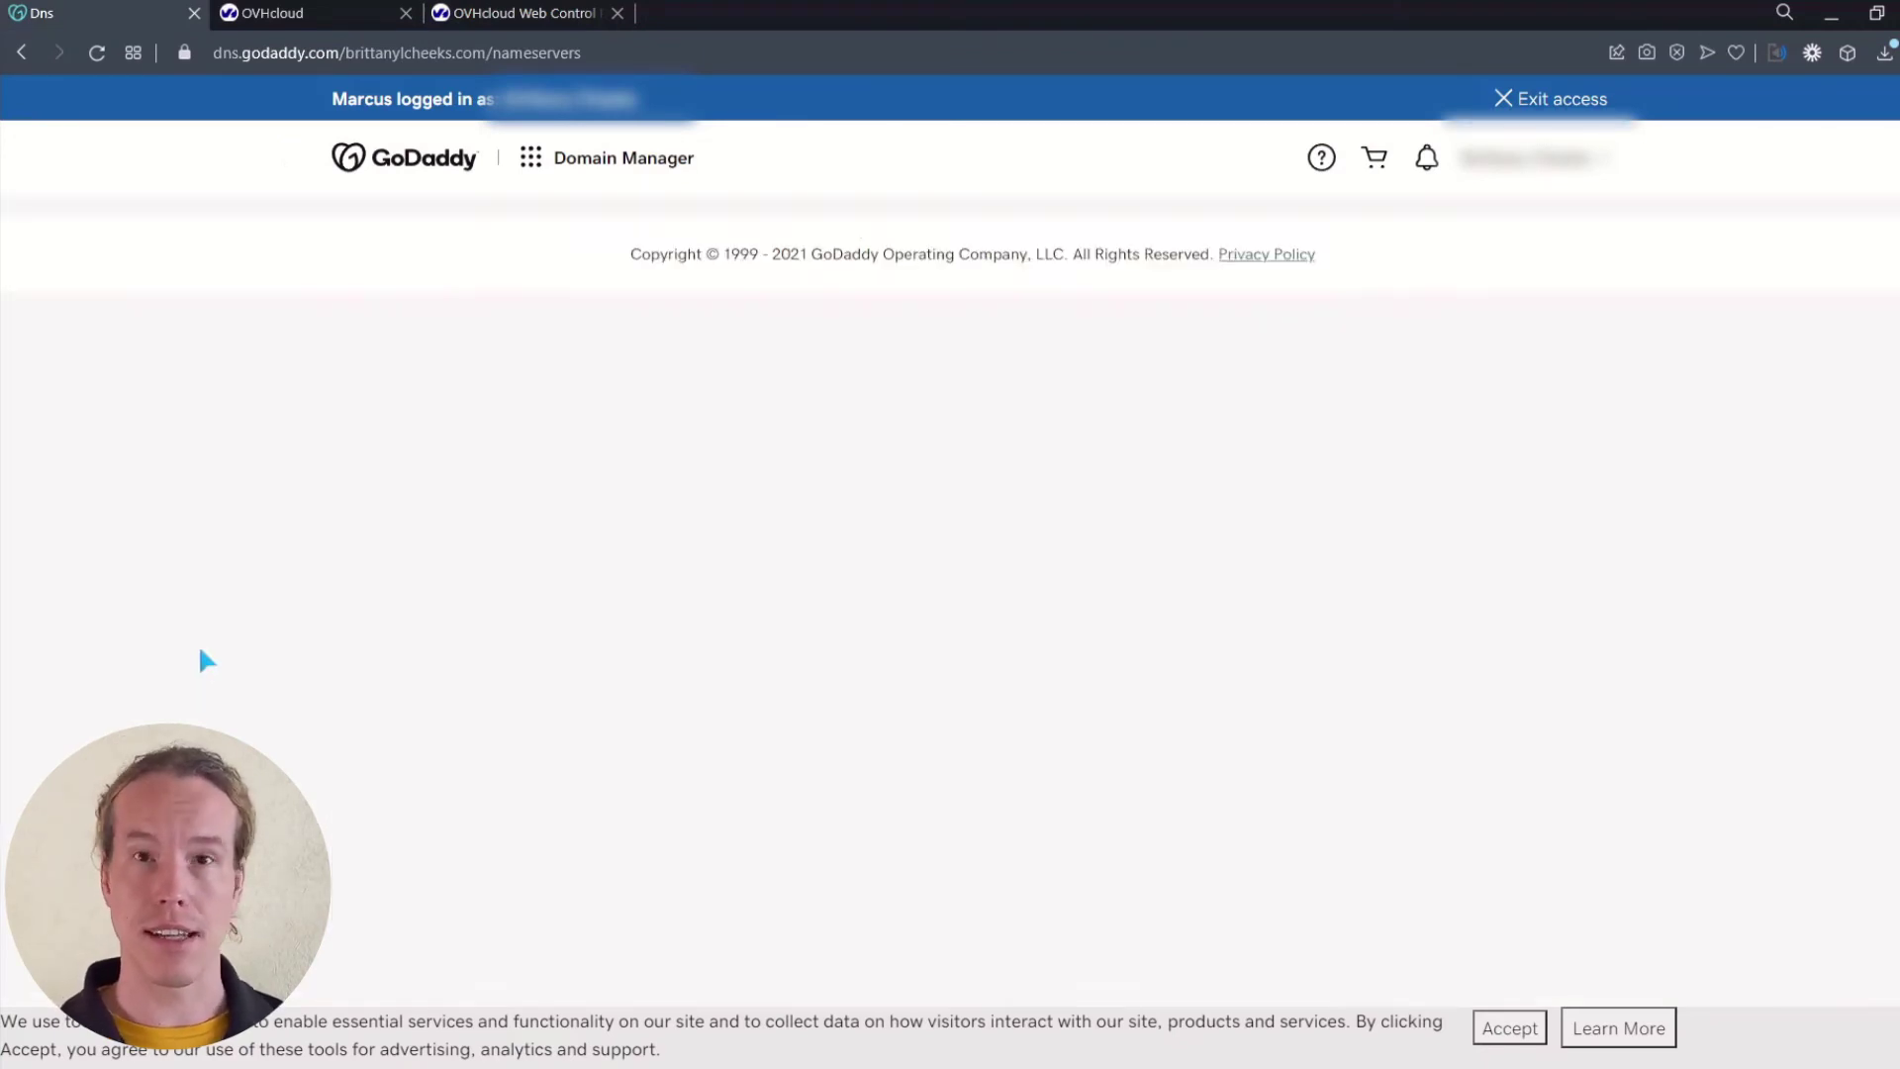
click(817, 438)
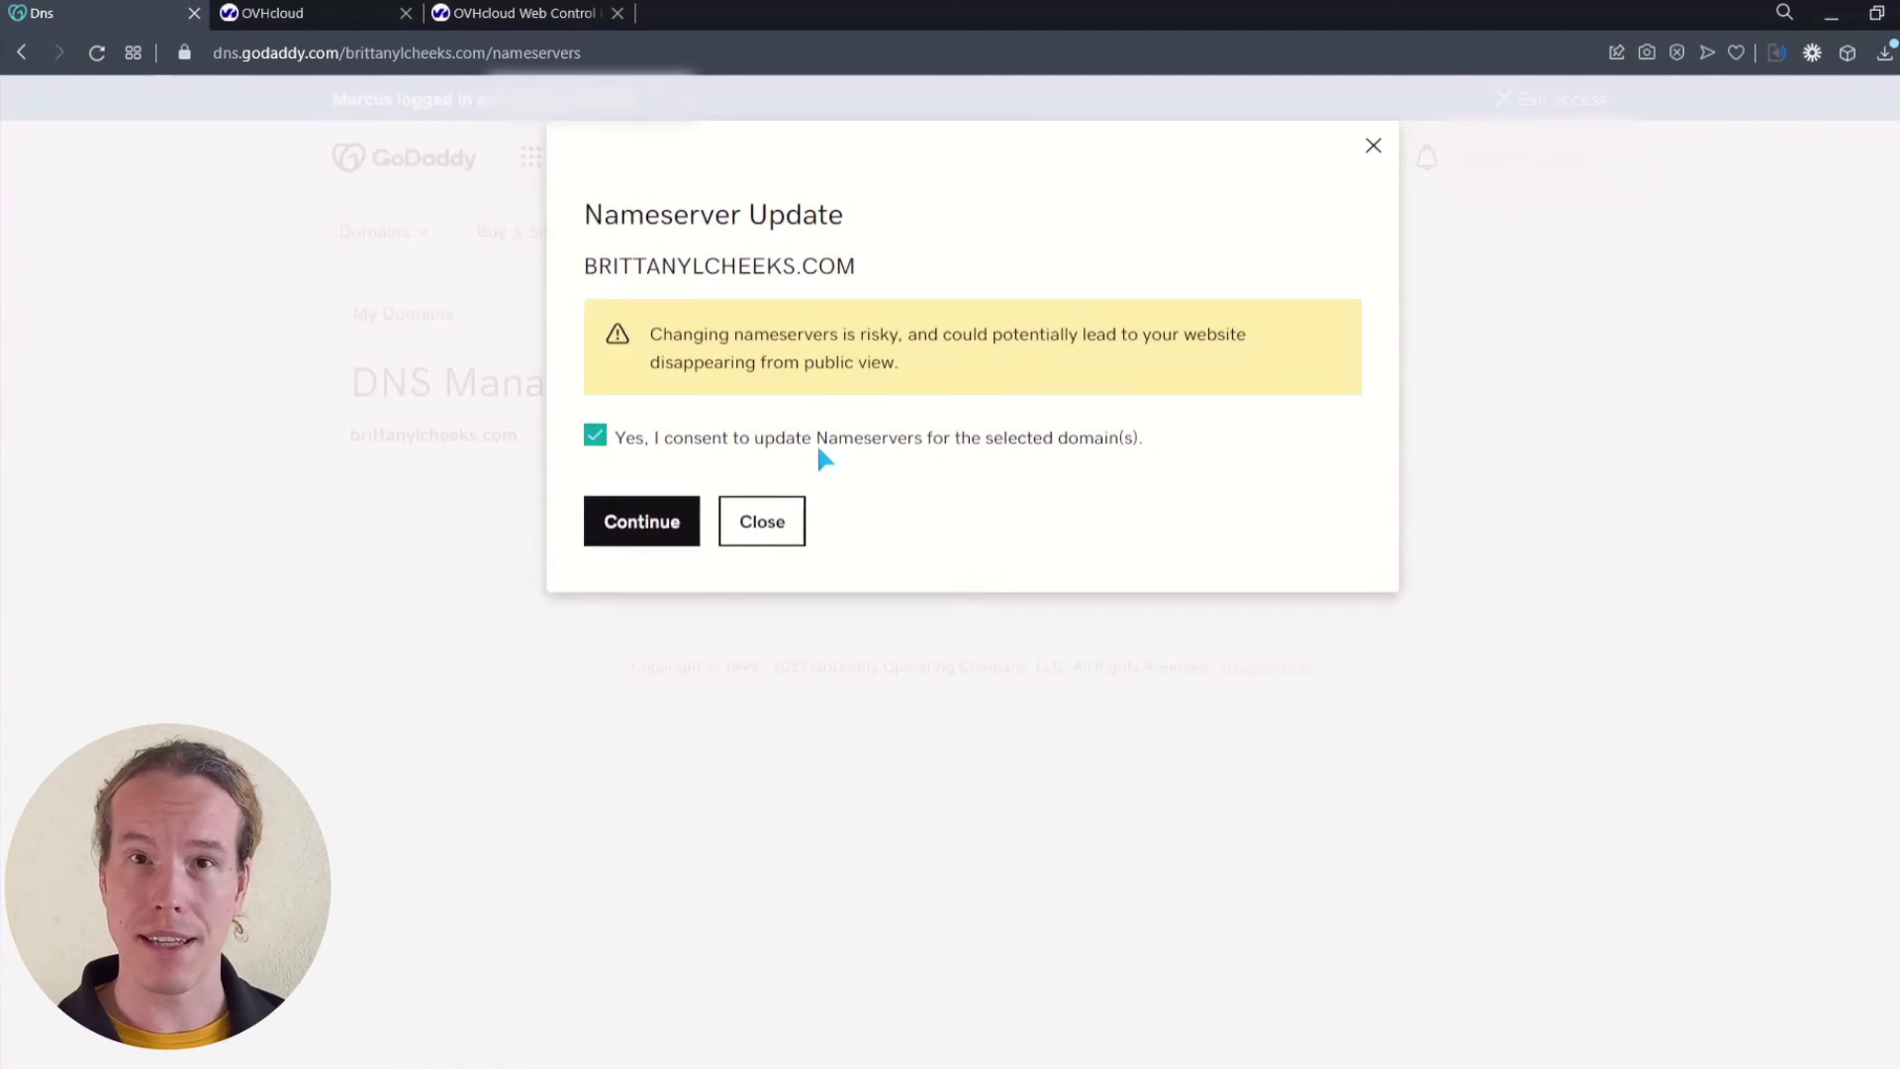
click(660, 525)
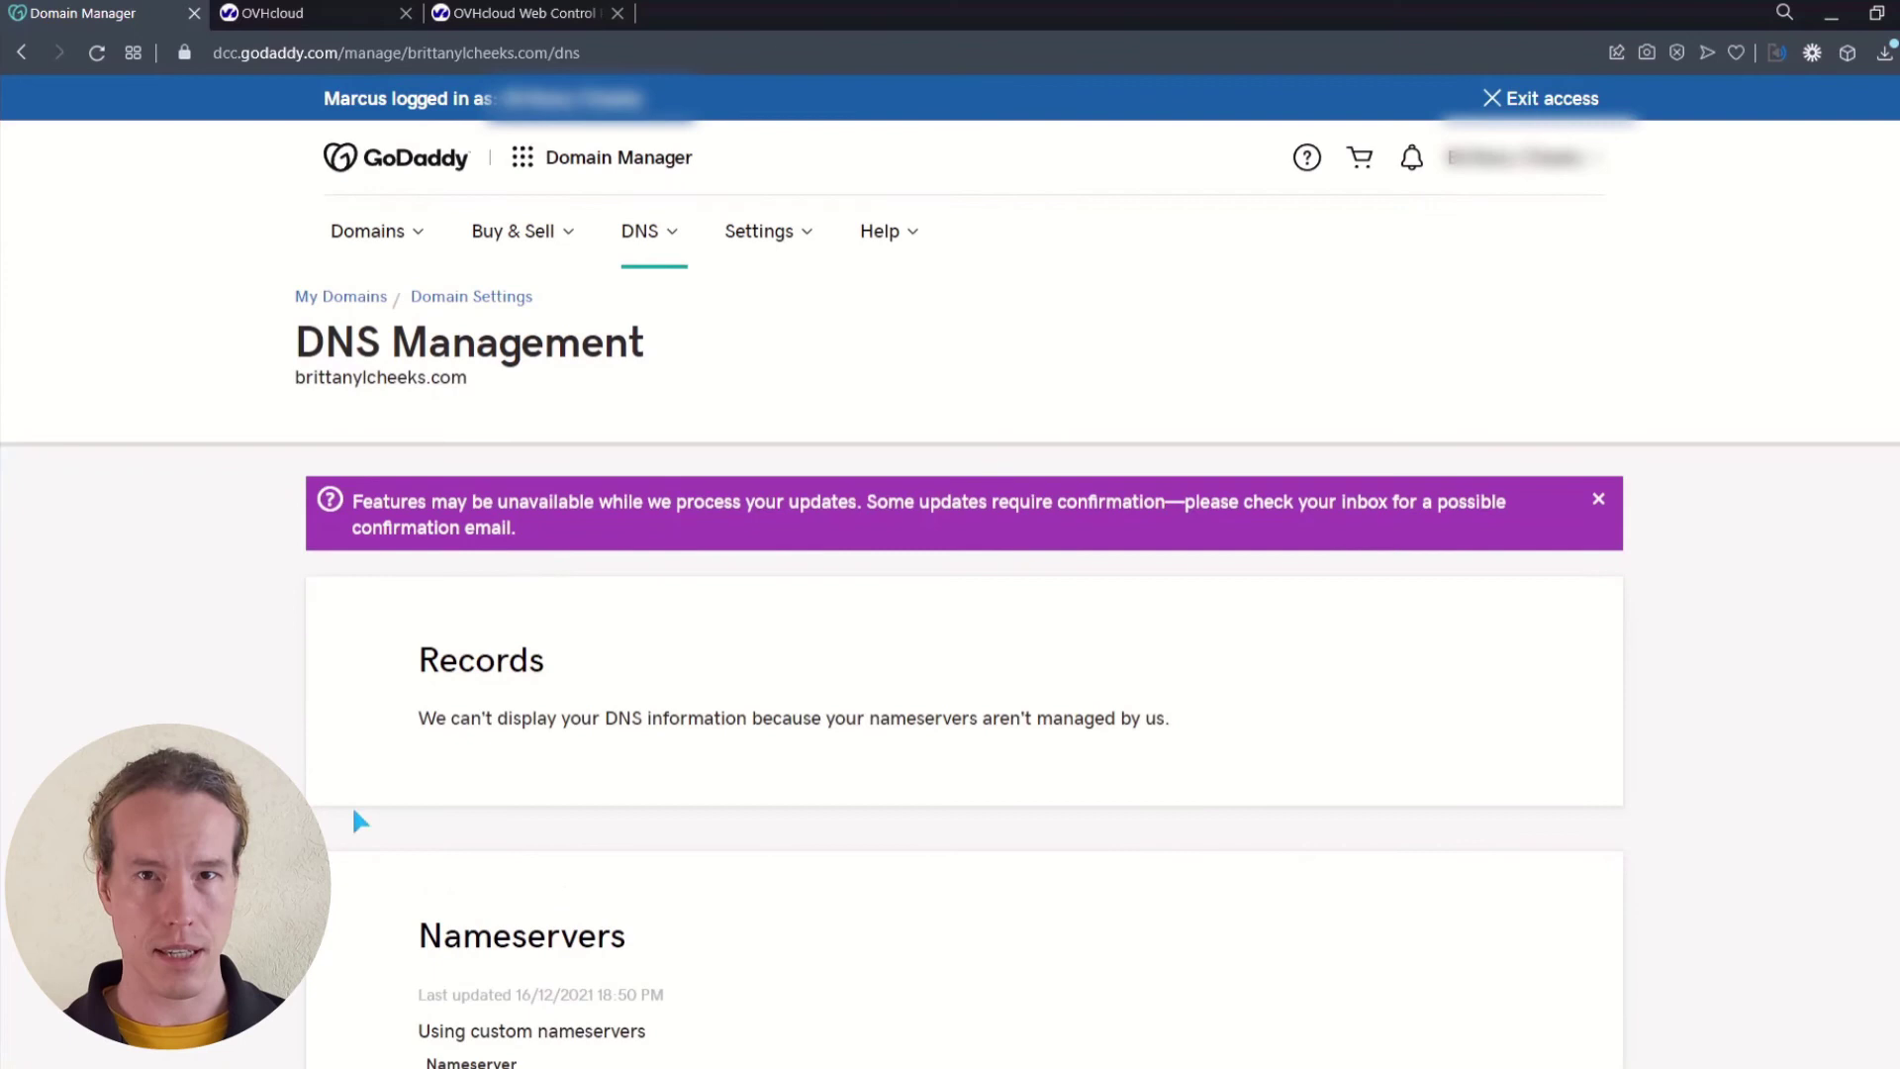
scroll(357, 819, down, 7)
scroll(356, 819, up, 5)
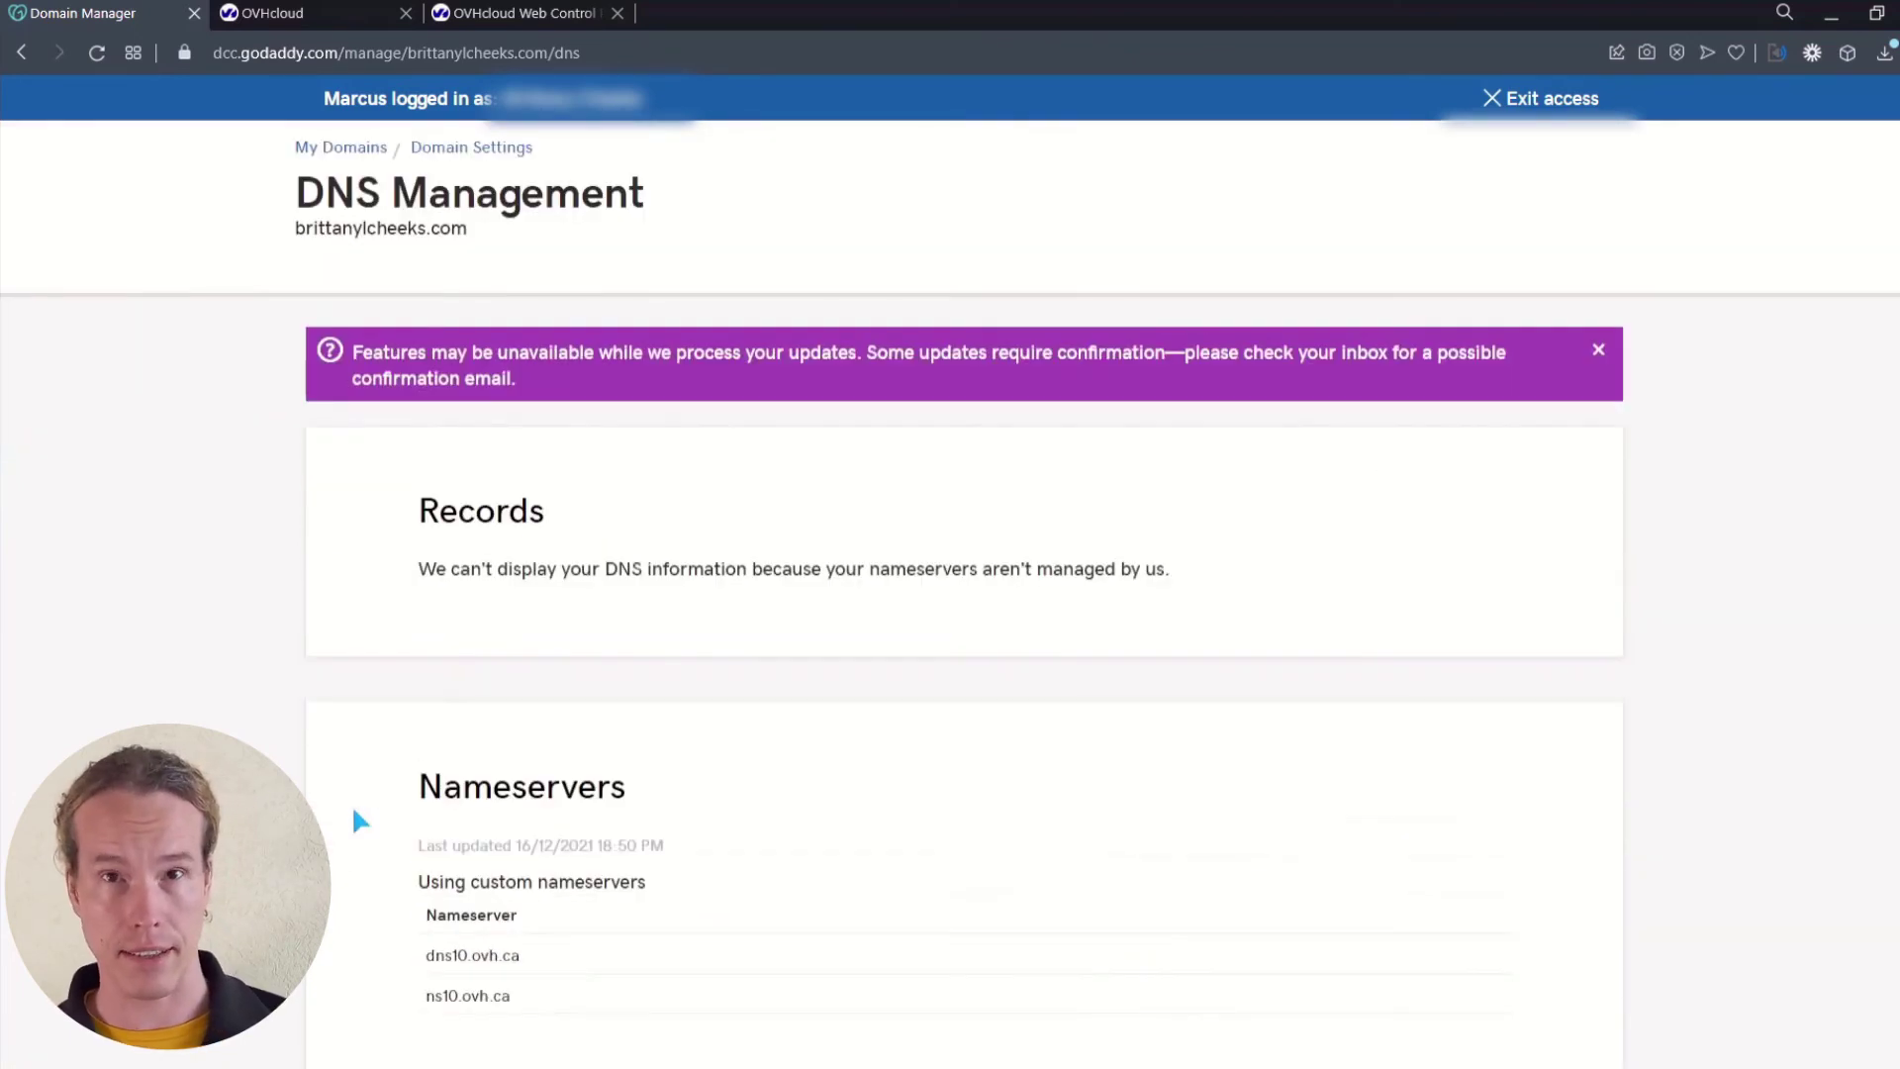
- Load the client's domain in the browser to check that it reaches the OVH hosting
click(508, 11)
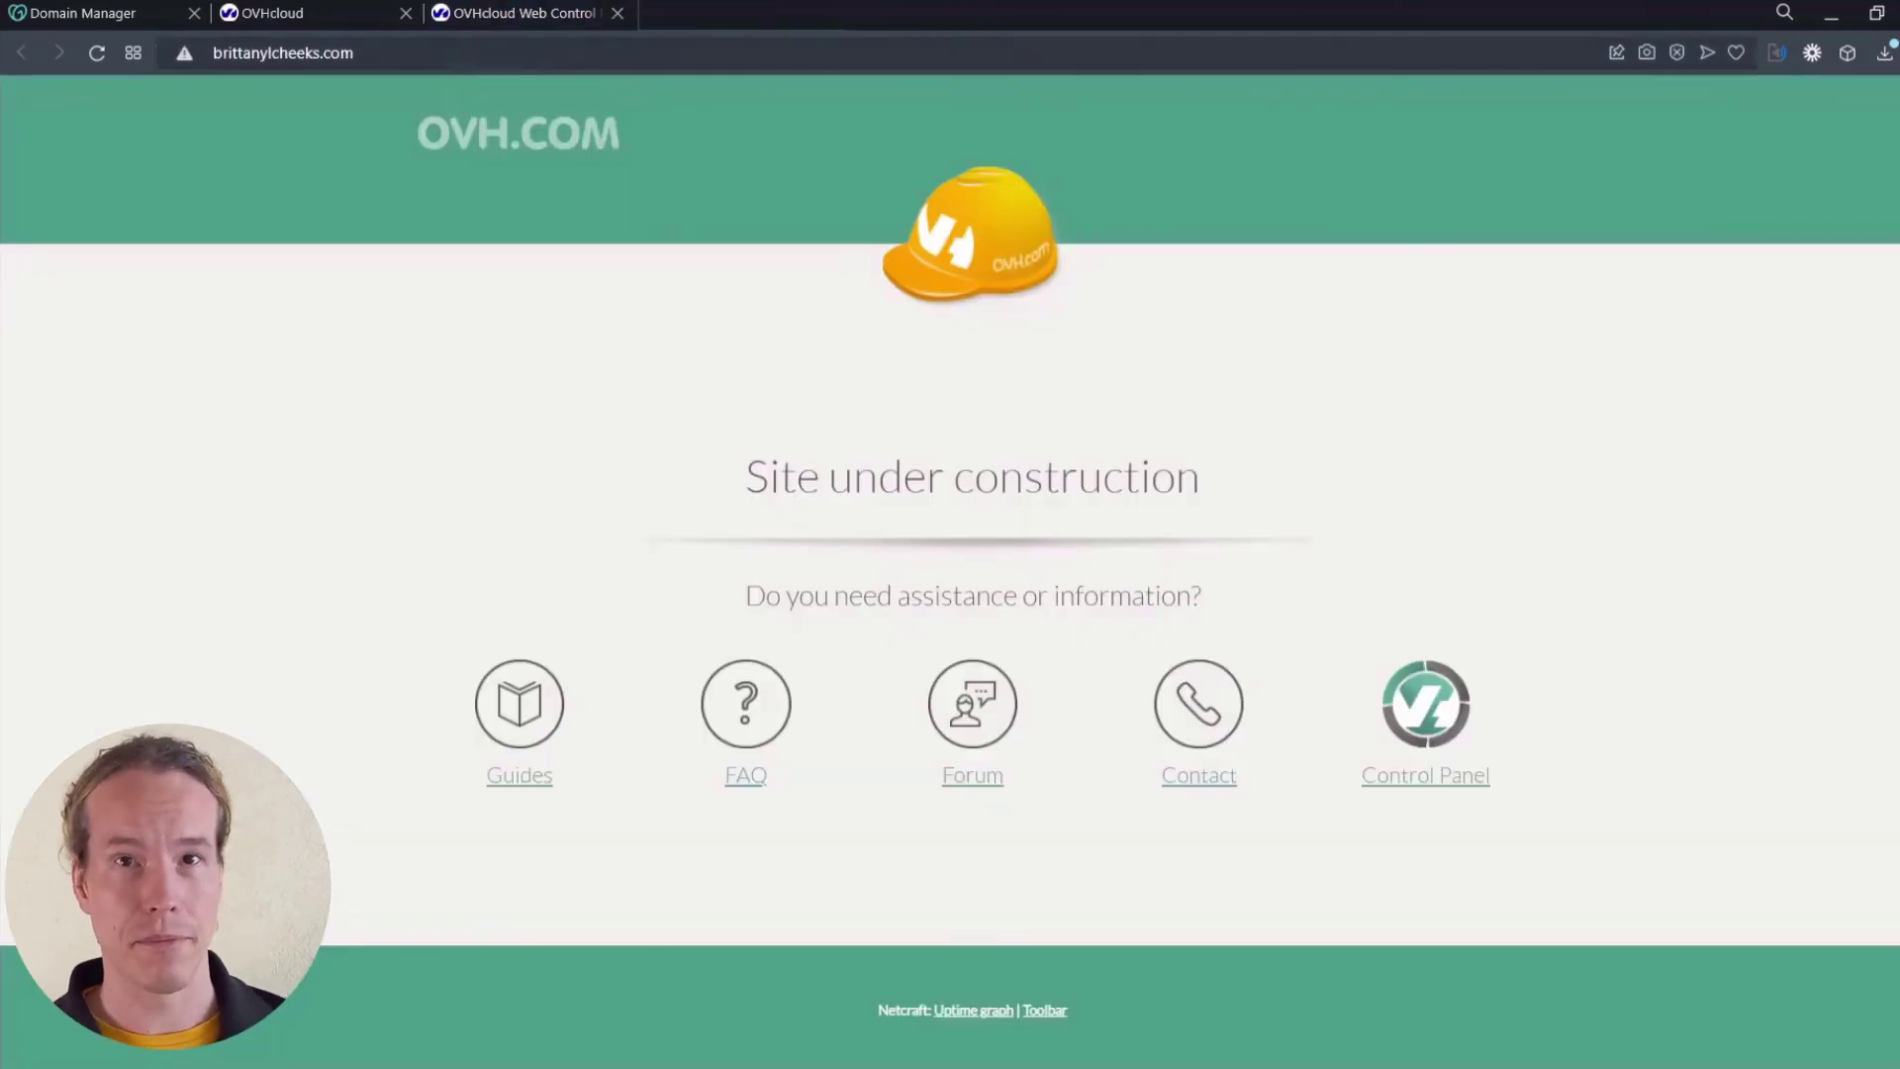
key(ctrl+l)
key(Return)
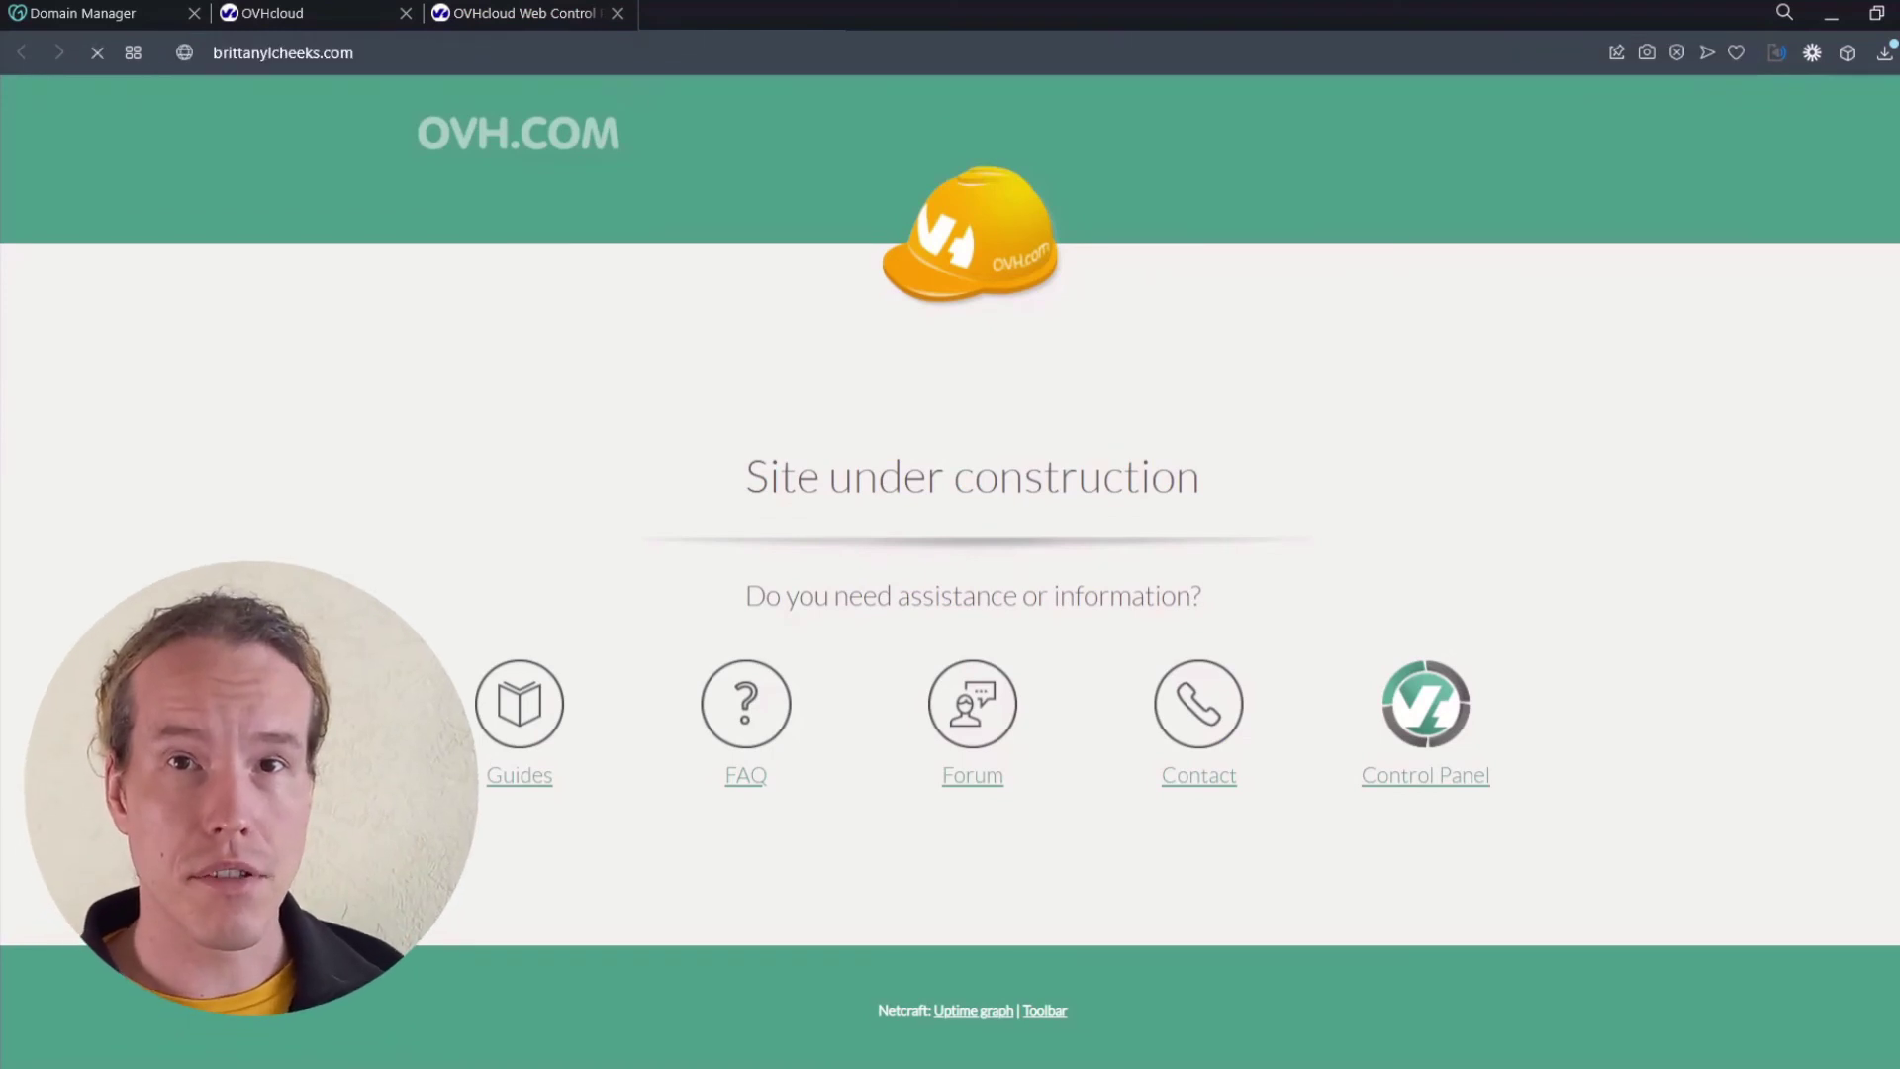